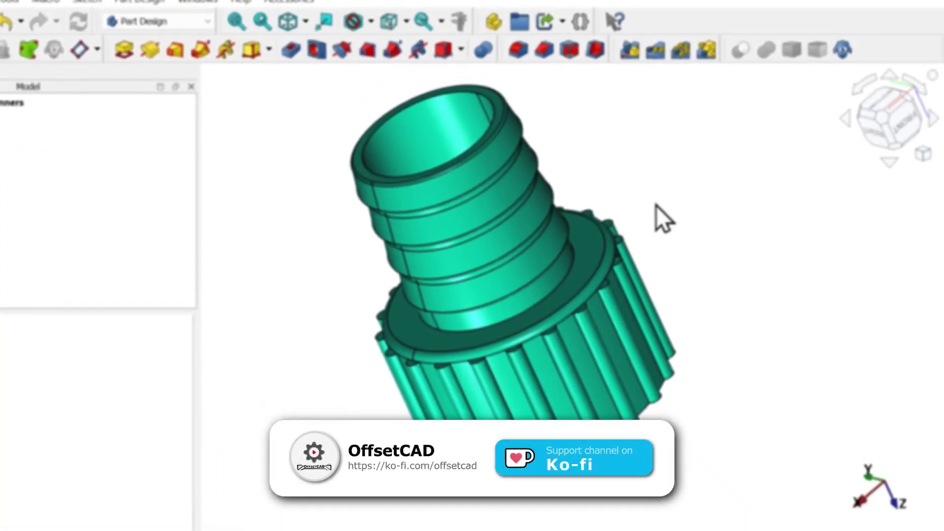
Examine the finished hose connector by orbiting it and viewing it from the isometric, front, top, right, rear, bottom and left orientations.
mouse_move(657, 206)
middle_mouse_down()
mouse_move(691, 301)
mouse_move(725, 333)
mouse_move(777, 343)
mouse_move(803, 338)
mouse_move(749, 339)
middle_mouse_up()
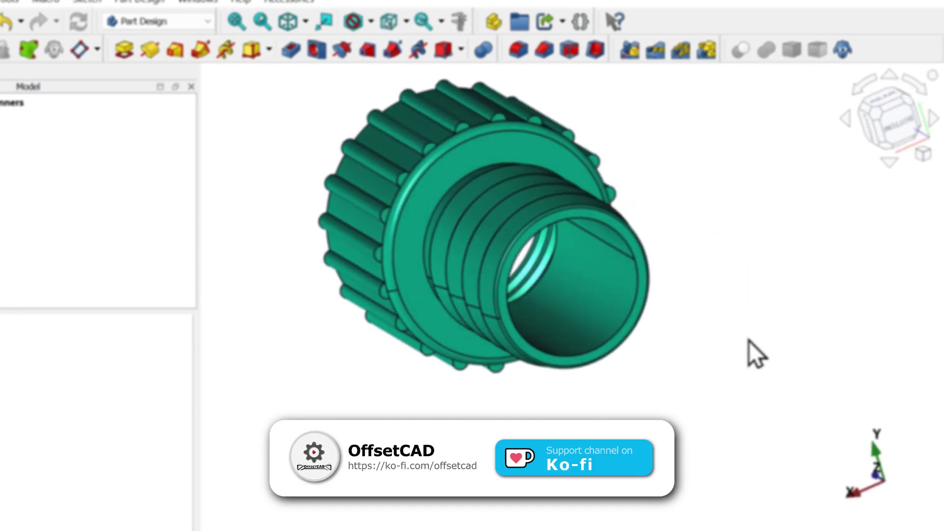
key("0")
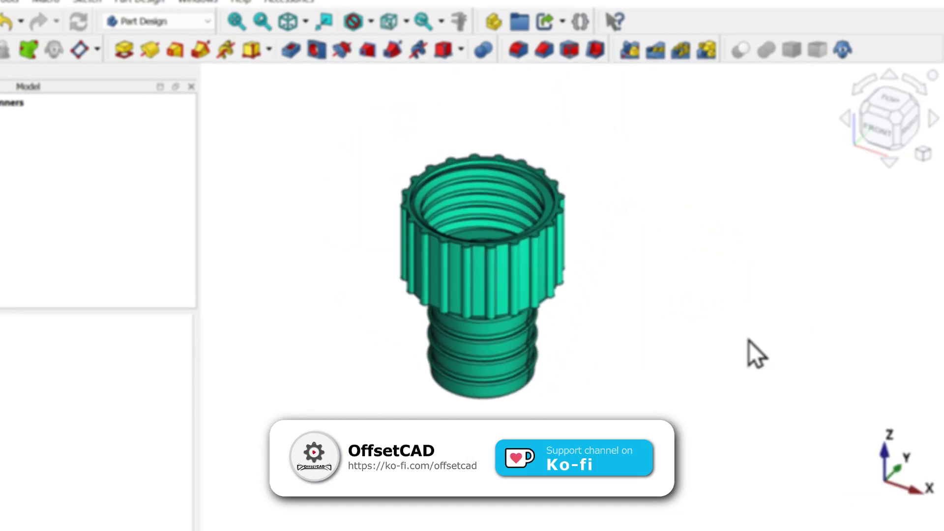
key("1")
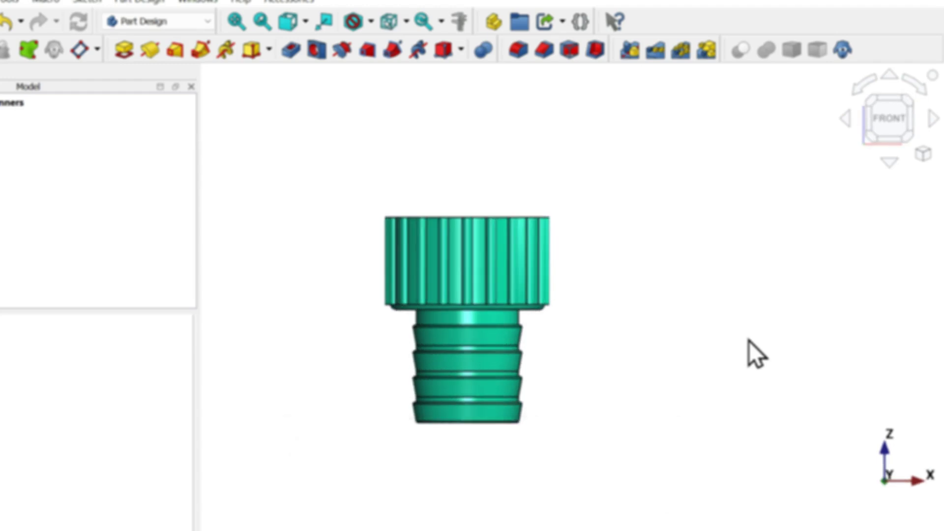
key("2")
key("3")
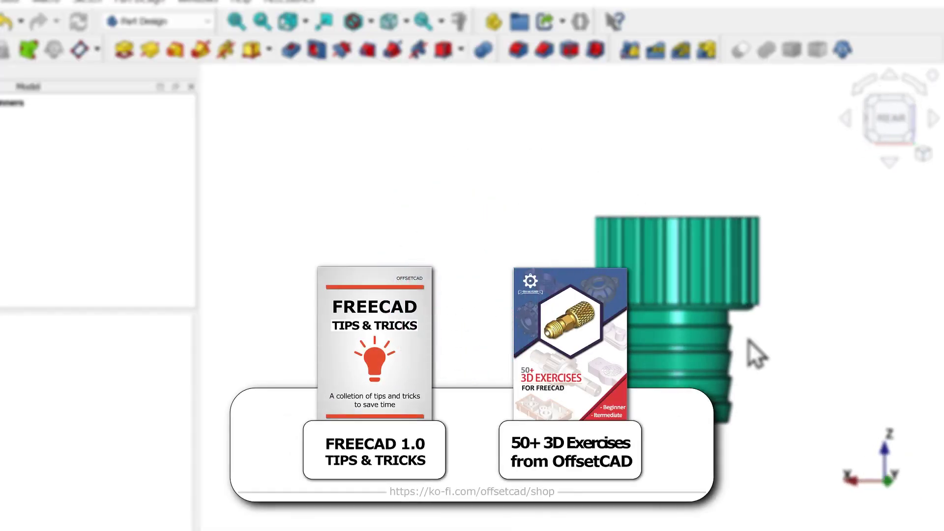
key("5")
key("6")
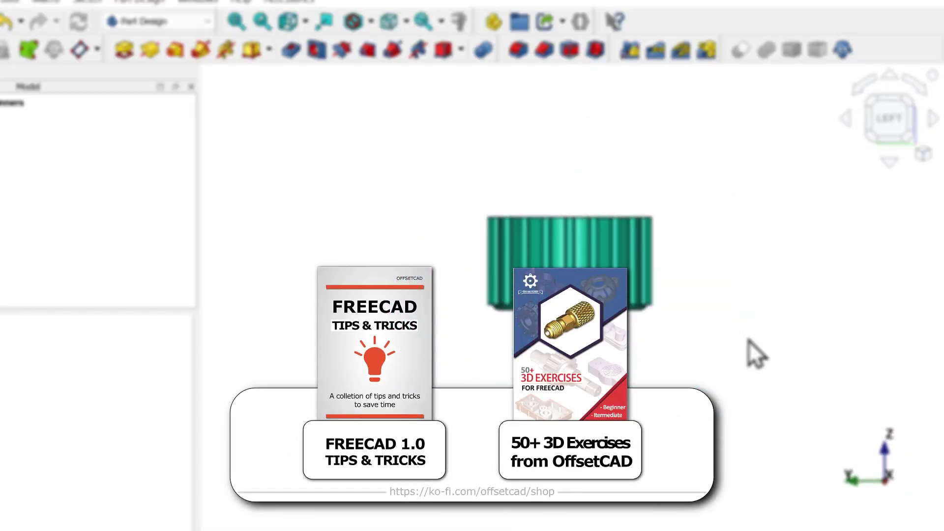
key("0")
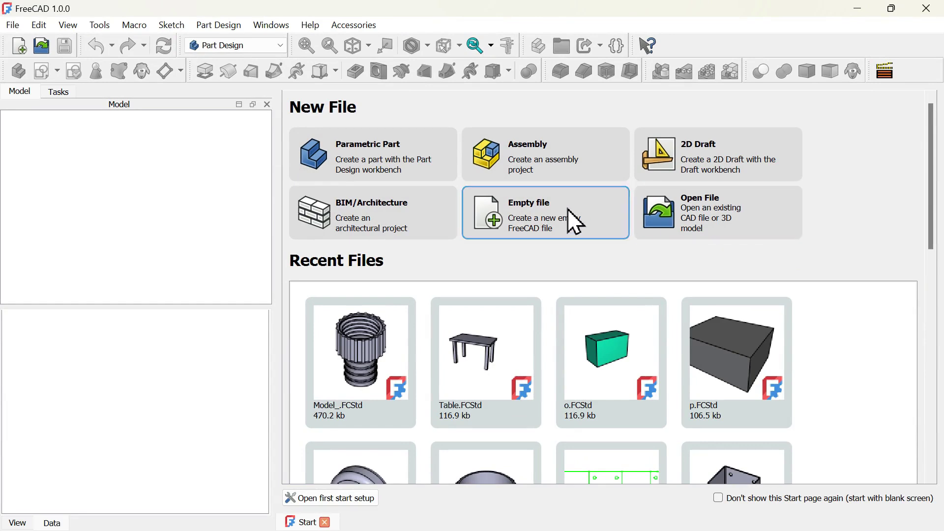
Create a new empty file and add a body to it.
left_click(574, 221)
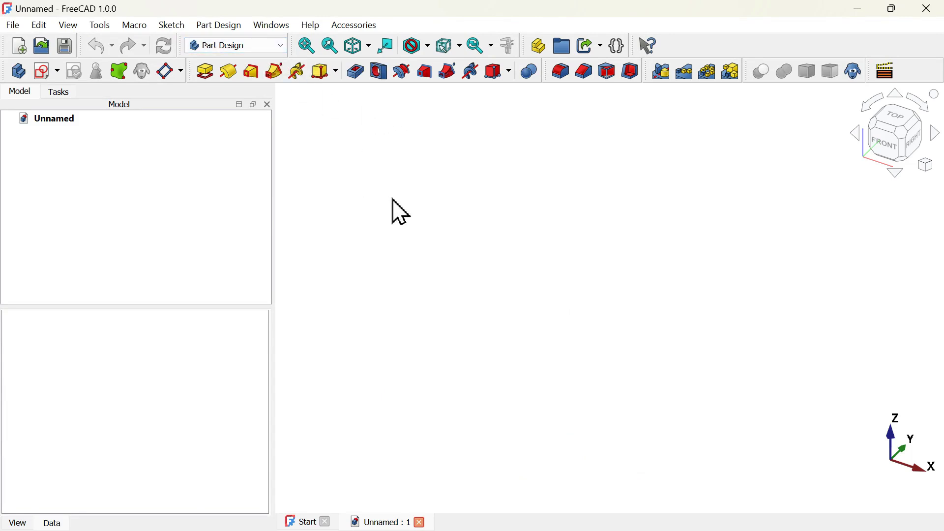
left_click(16, 72)
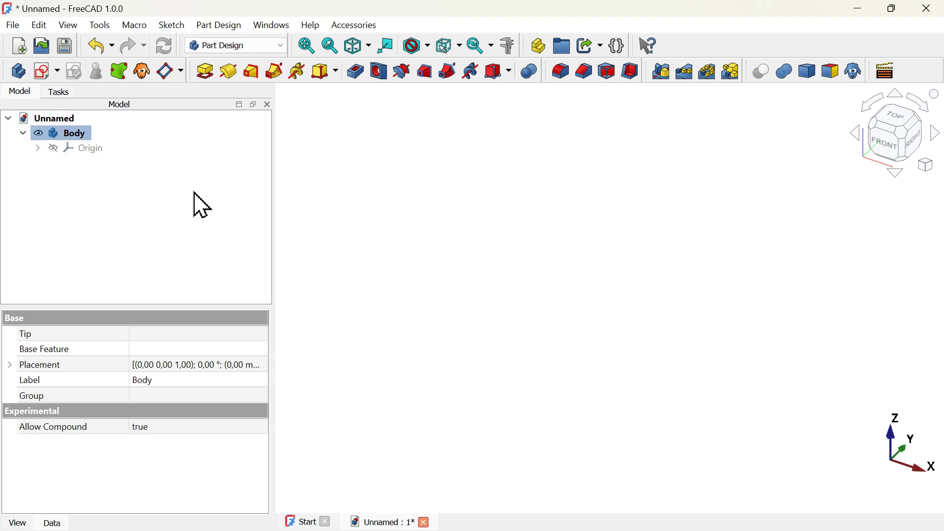
left_click(711, 290)
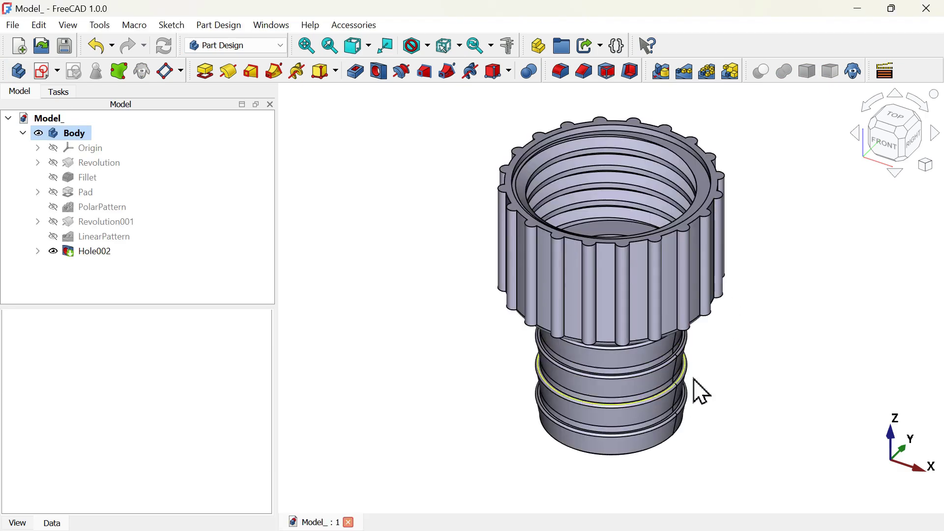
Examine the finished reference connector from the side and front to understand its outer profile, and return to the new file.
mouse_move(428, 386)
middle_mouse_down()
mouse_move(659, 302)
mouse_move(625, 394)
middle_mouse_up()
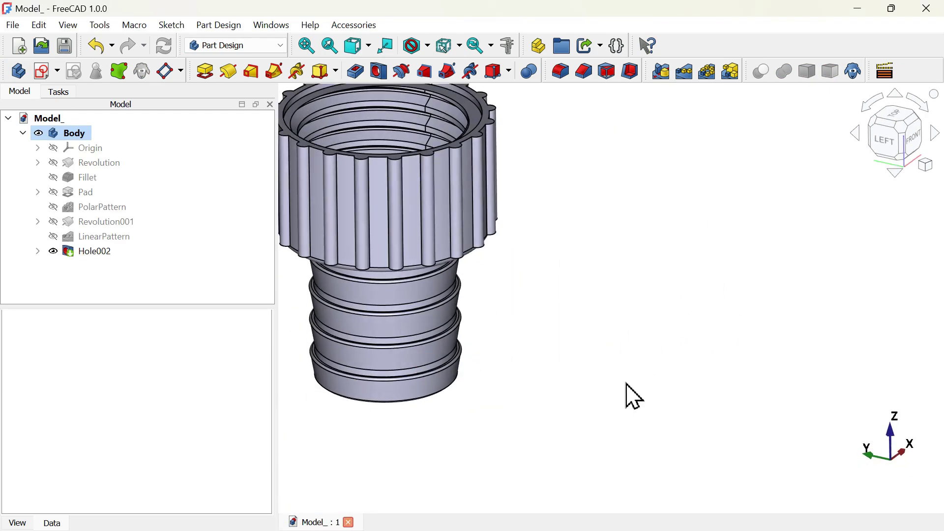
left_click(911, 143)
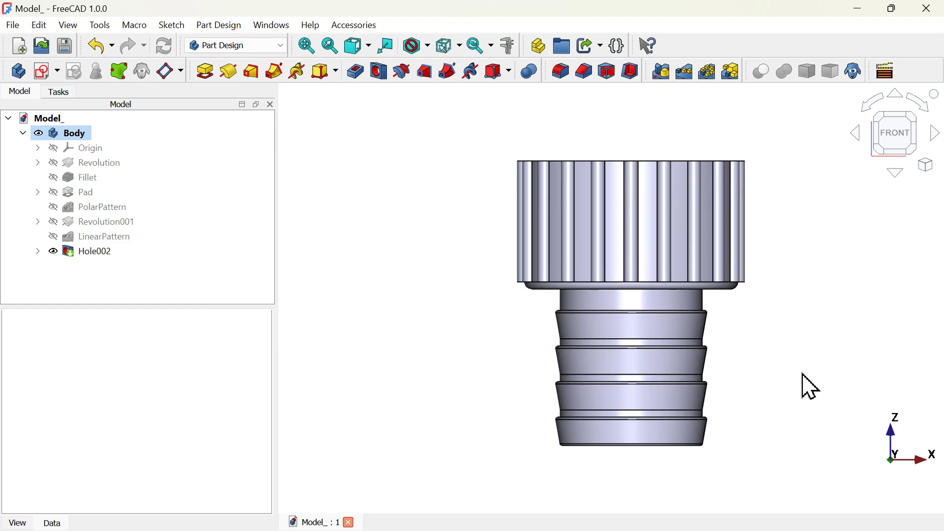
key("alt+Tab")
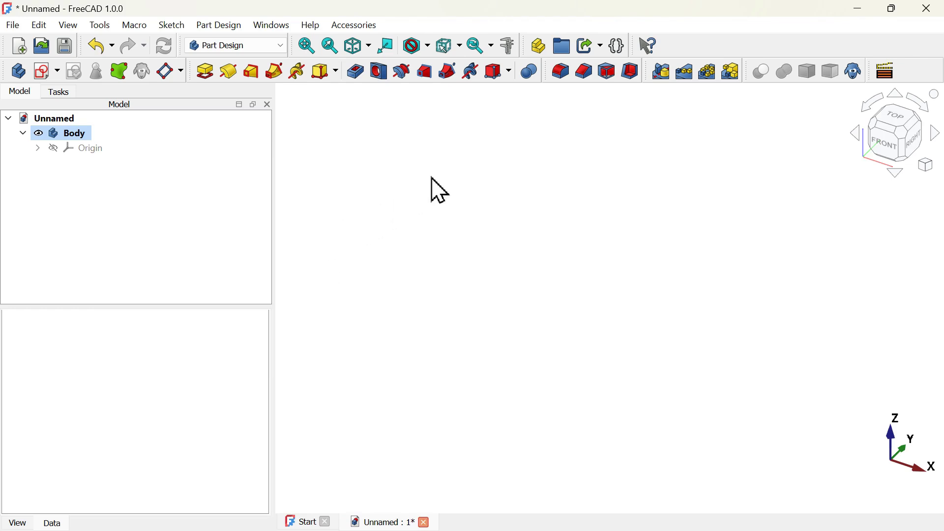
Sketch a closed stepped half-profile on the XZ plane from the origin, about 63 mm tall, with a wide upper section and narrow lower section.
left_click(45, 73)
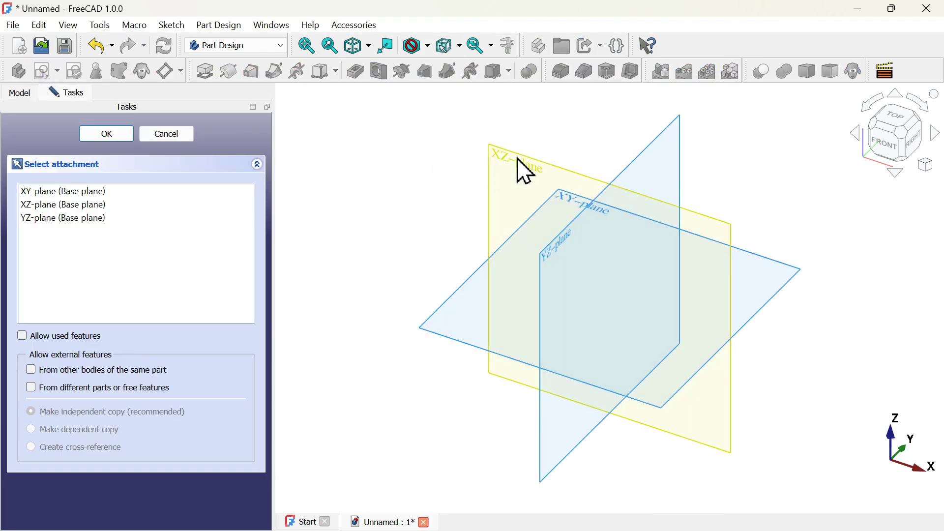
left_click(525, 170)
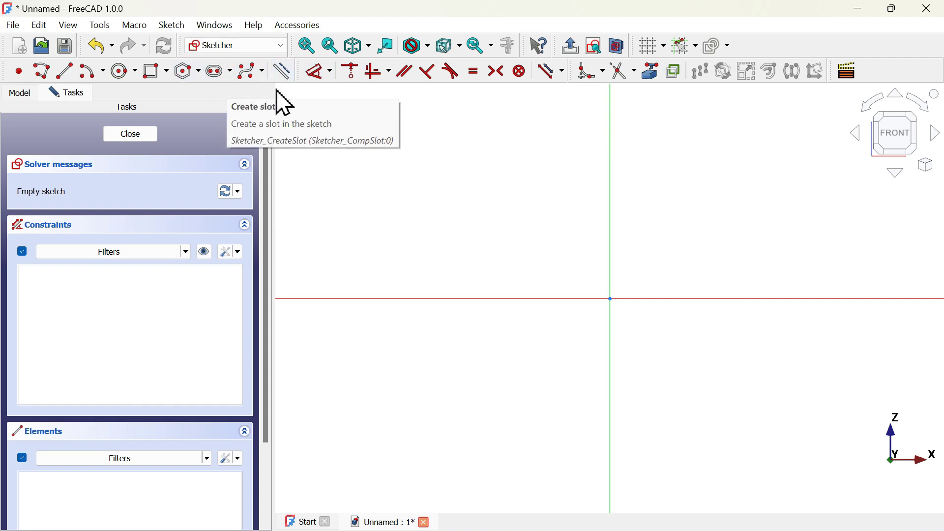
left_click(44, 78)
scroll(317, 230, "down", 4)
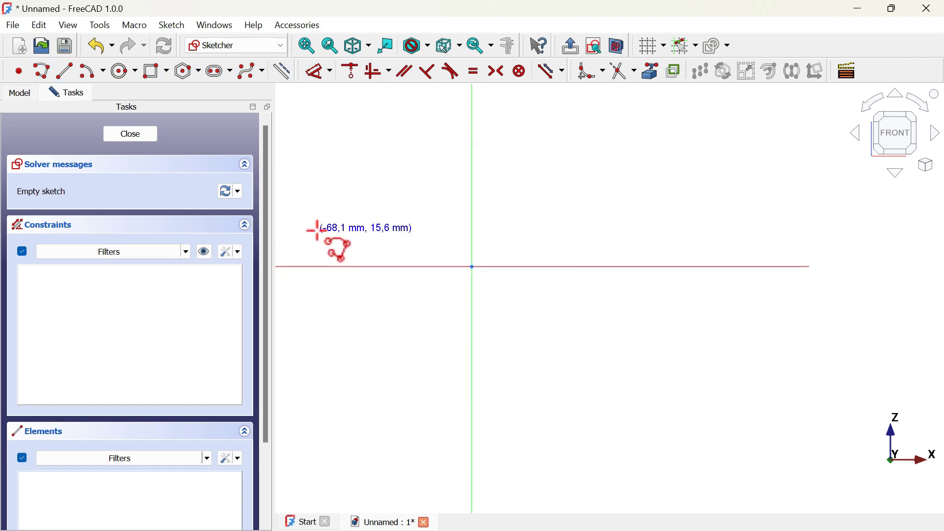
left_click(470, 265)
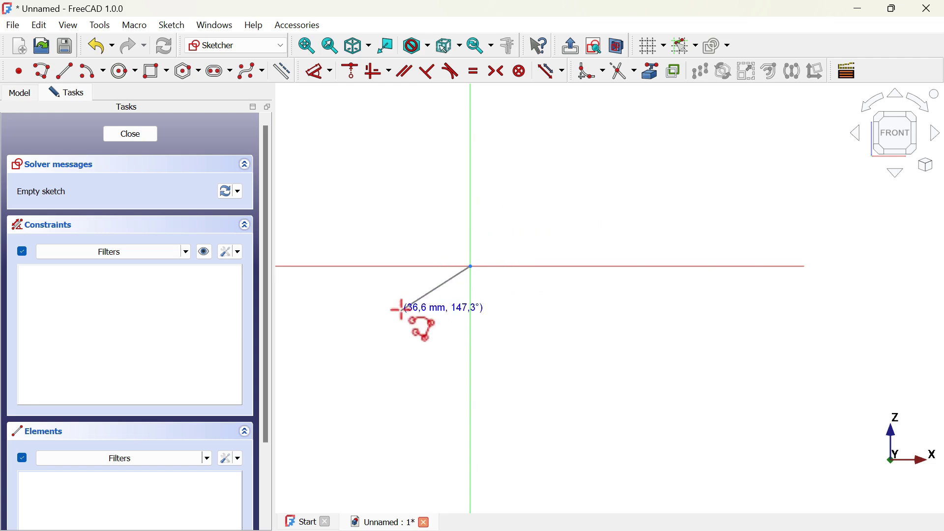
scroll(420, 324, "down", 3)
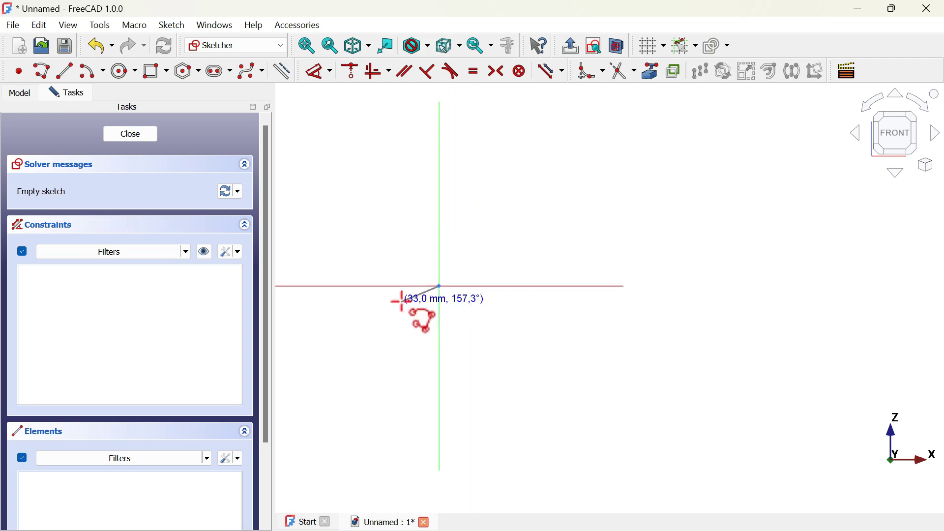
left_click(438, 206)
scroll(486, 232, "up", 3)
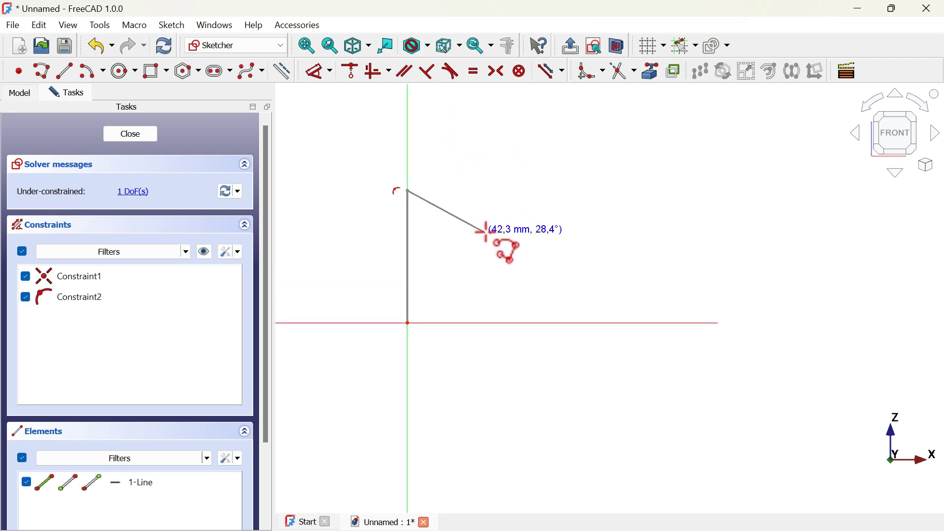
left_click(502, 191)
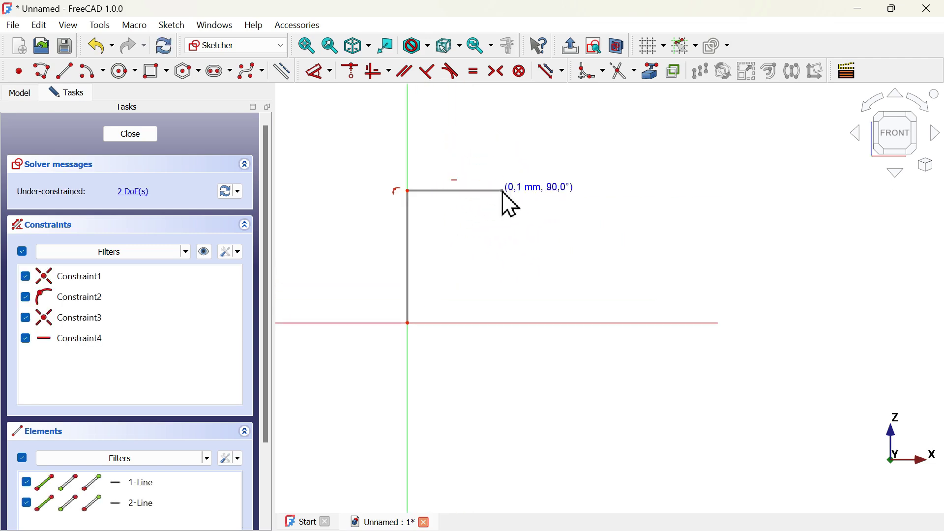
left_click(501, 239)
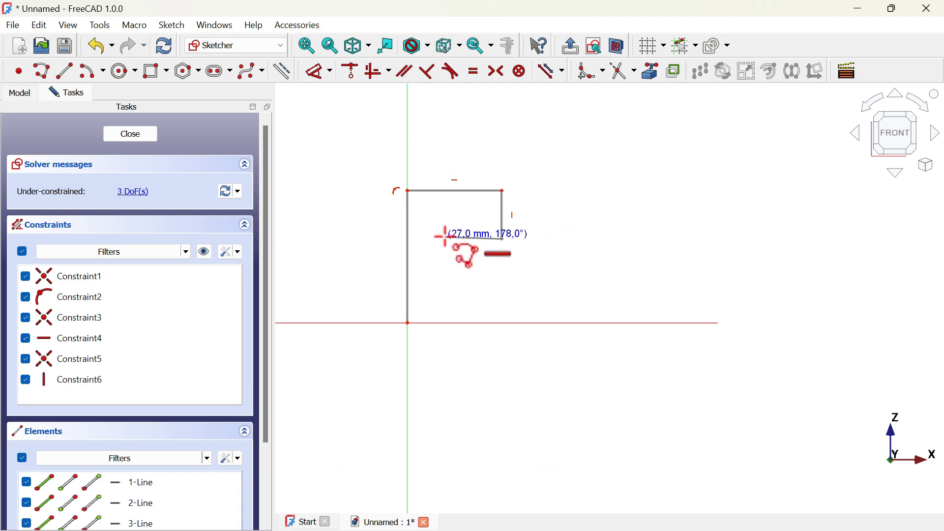
left_click(443, 239)
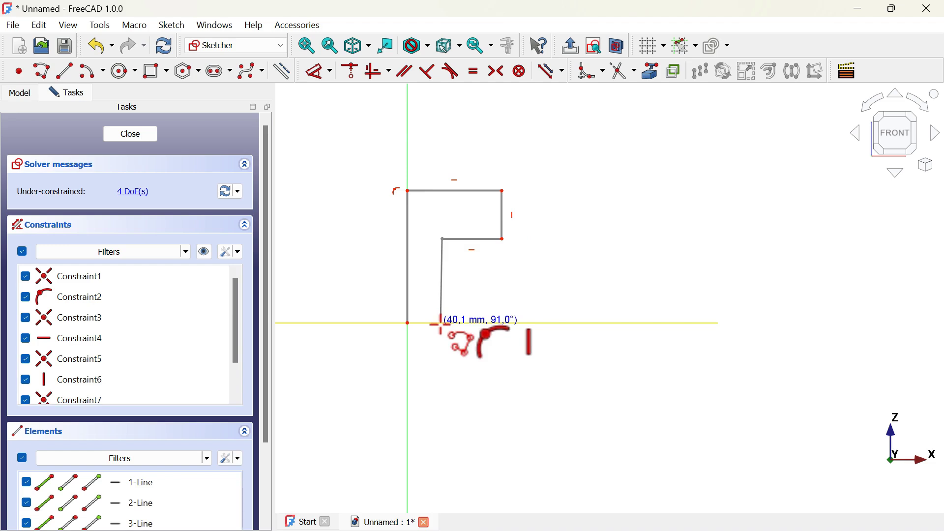
left_click(440, 323)
left_click(406, 323)
scroll(397, 201, "up", 3)
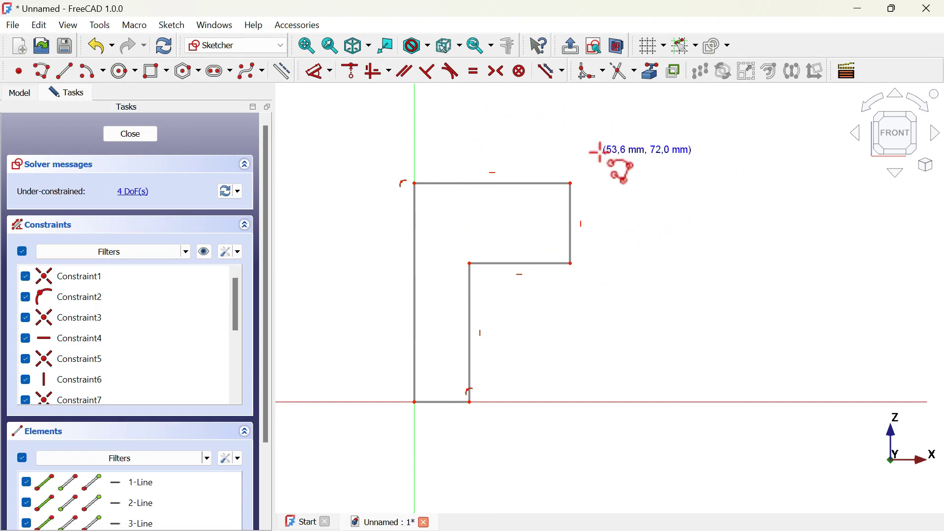
Dimension the profile's vertical edge on the Z axis and set its length to 40 mm.
left_click(319, 72)
scroll(663, 180, "down", 3)
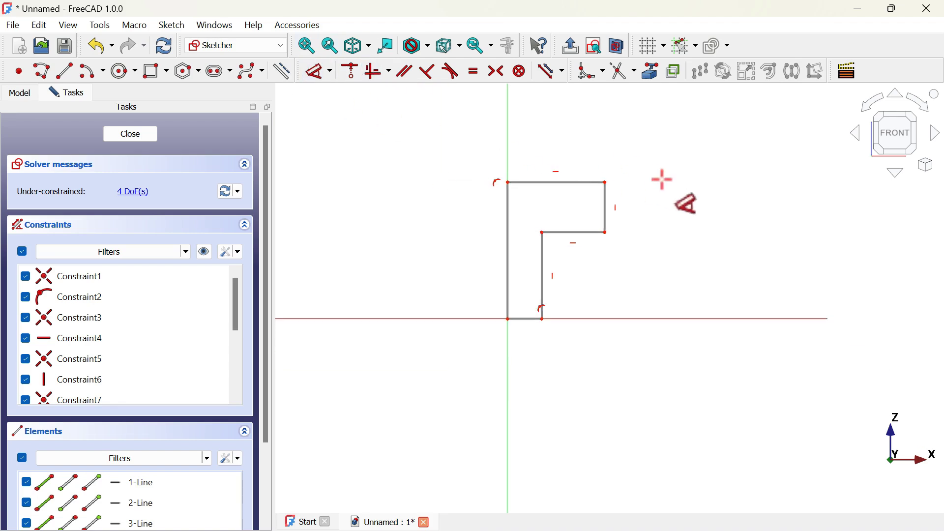
scroll(539, 200, "up", 2)
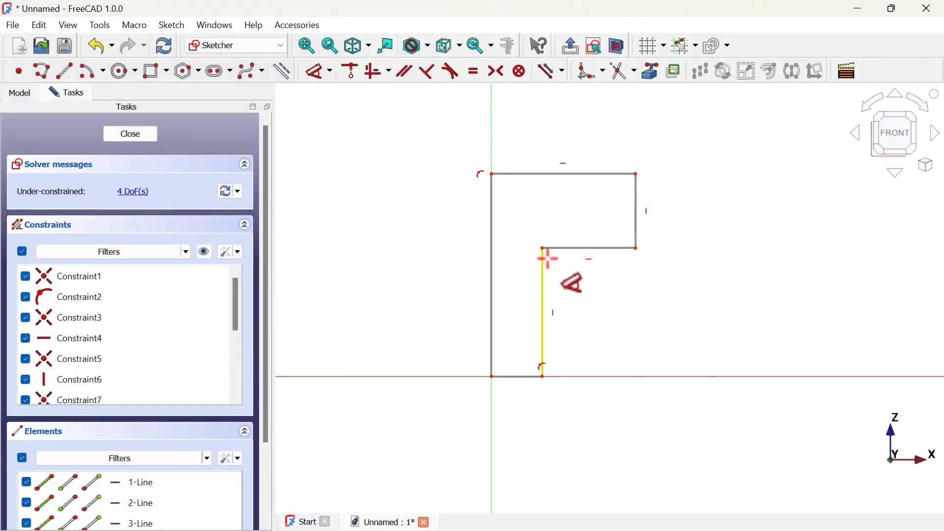
left_click(489, 276)
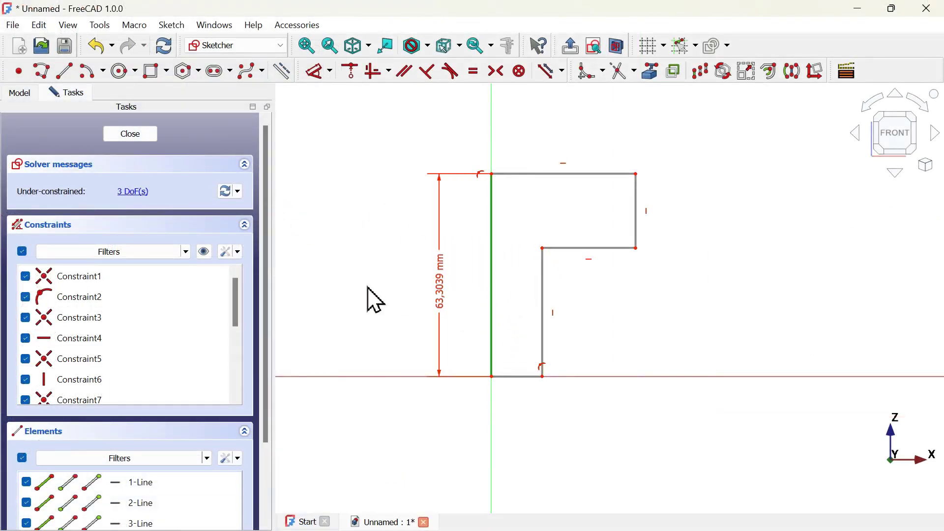
left_click(329, 273)
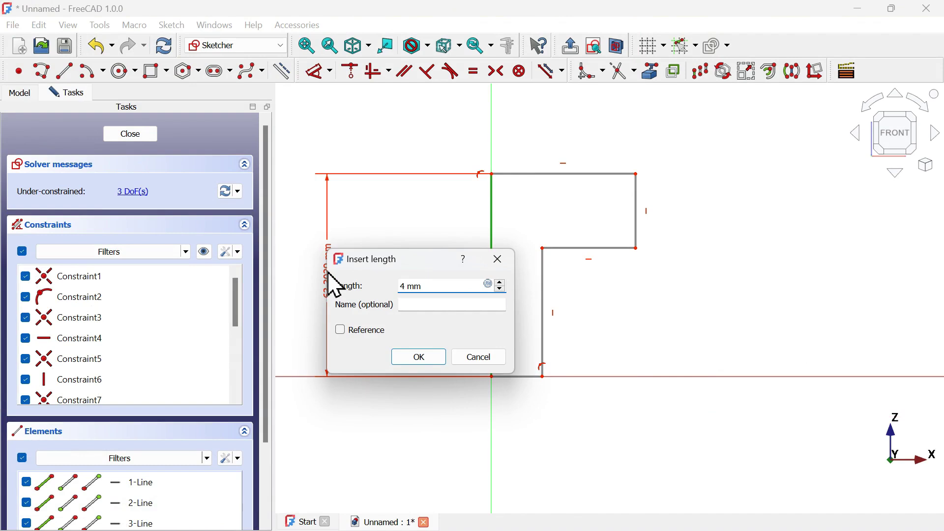
type("40")
key("Return")
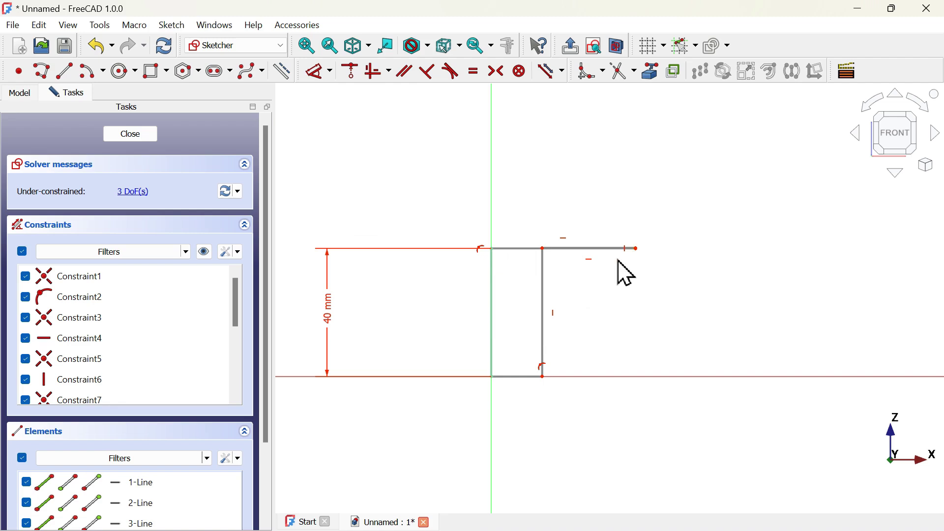
Lower the profile's shoulder below the upper edge and set the wide section's outer vertical edge to 18 mm.
left_click_drag(549, 286, 549, 342)
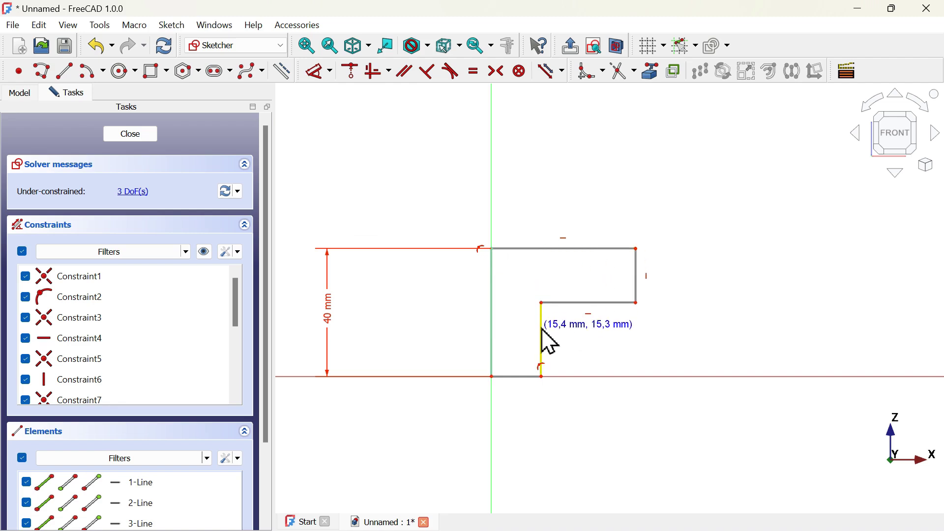
left_click(320, 73)
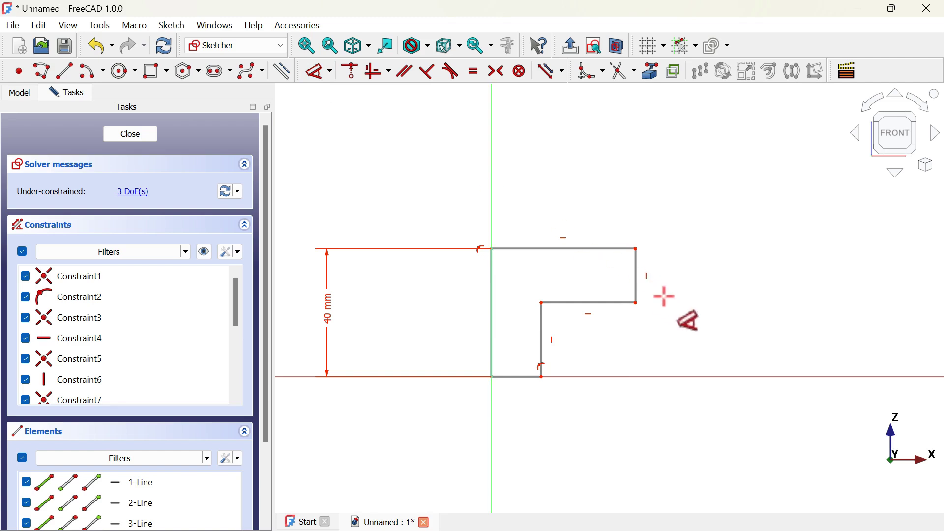
left_click(638, 289)
left_click(761, 285)
type("18")
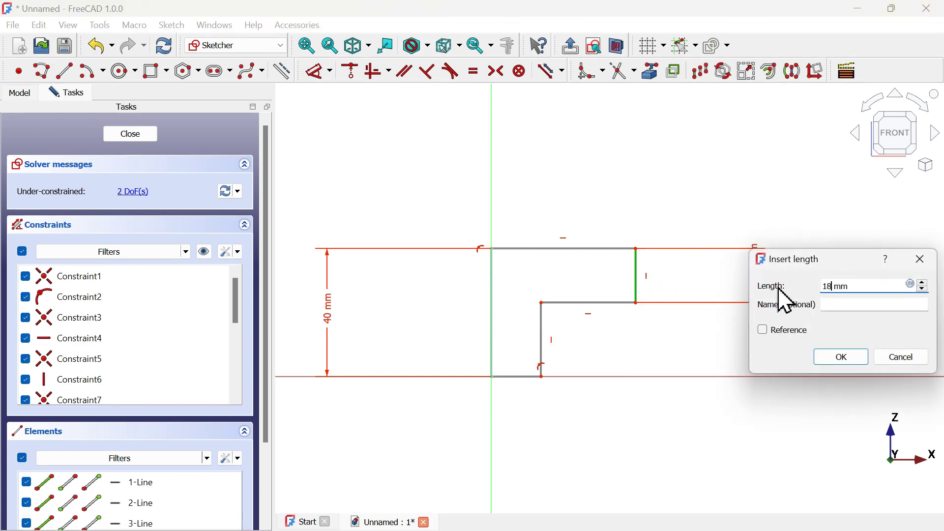
key("Return")
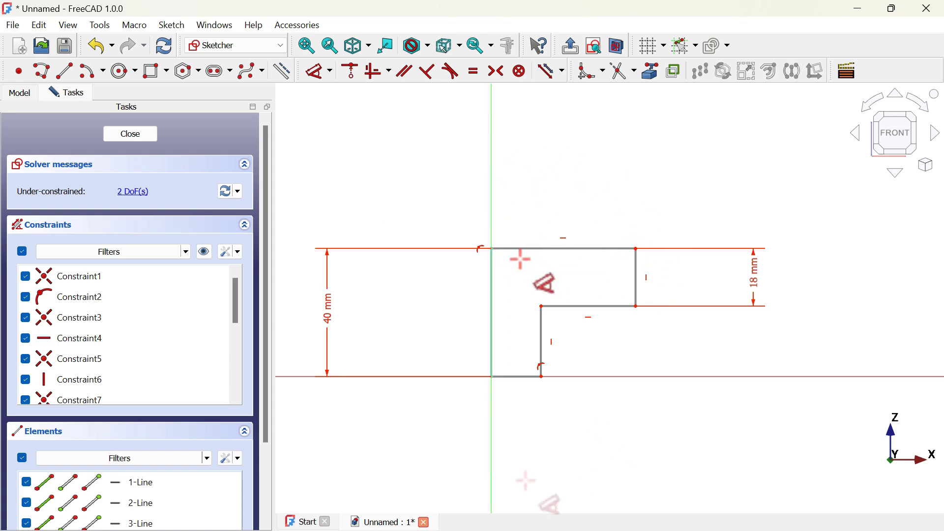
Dimension the profile's bottom edge, checking the neck diameter in the technical drawing, and set its length to 10 mm.
left_click(511, 378)
left_click(526, 479)
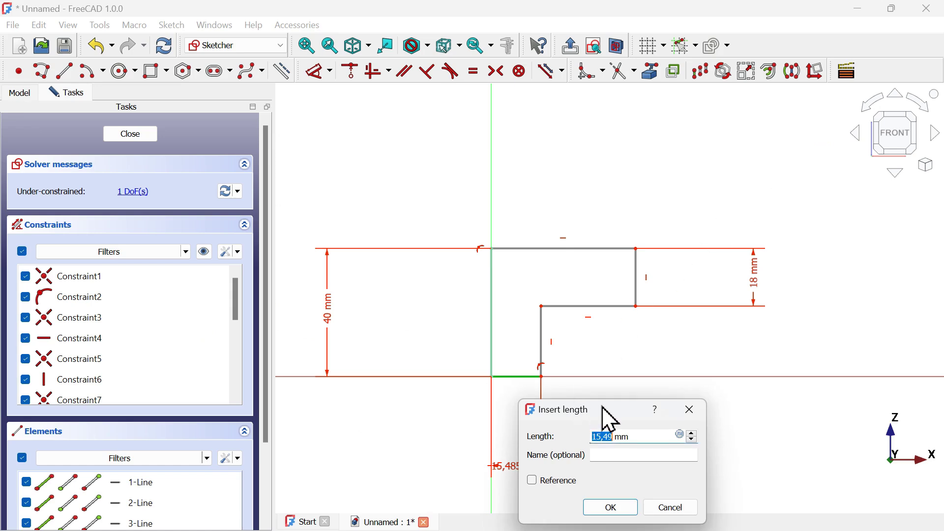
left_click_drag(602, 405, 673, 227)
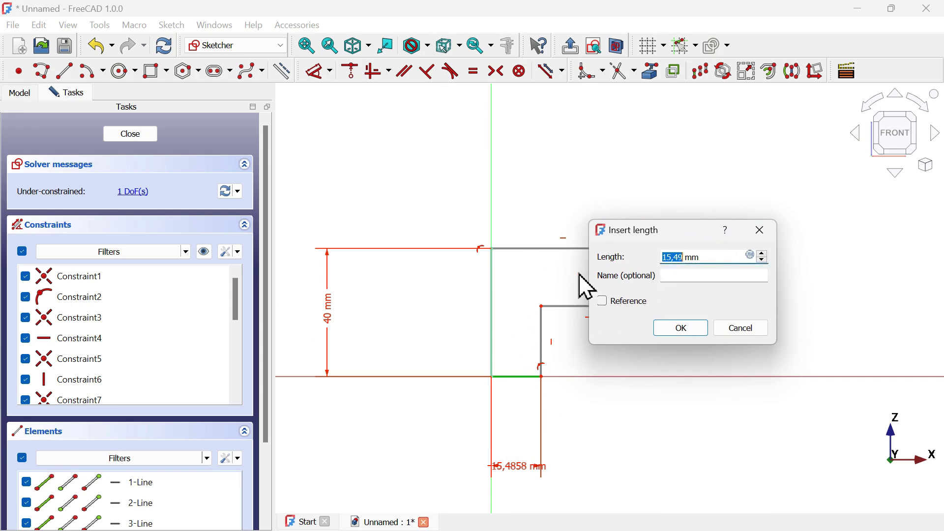
key("alt+Tab")
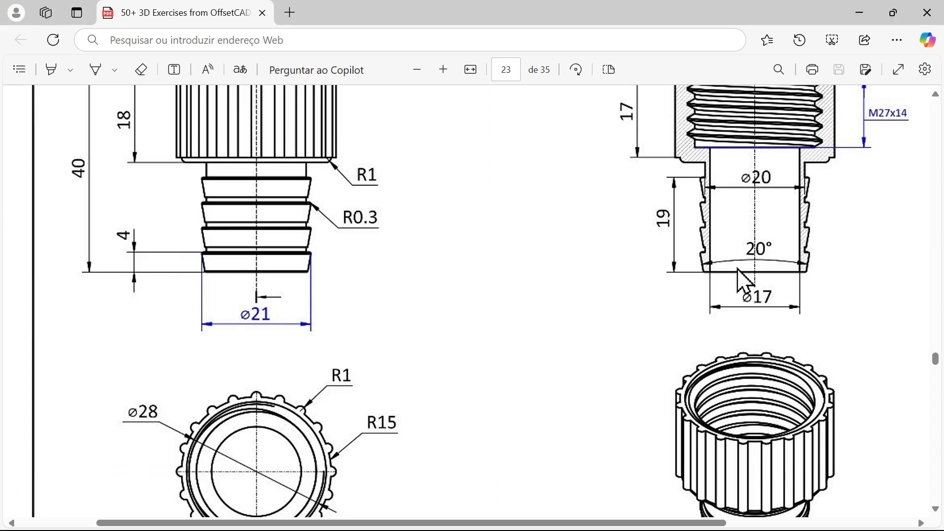
key("alt+Tab")
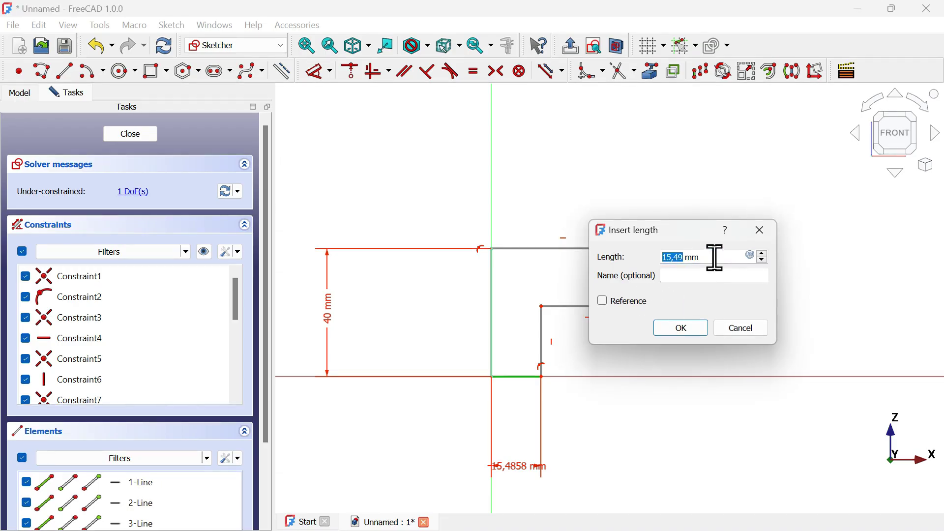
left_click_drag(715, 257, 625, 256)
type("10")
key("Return")
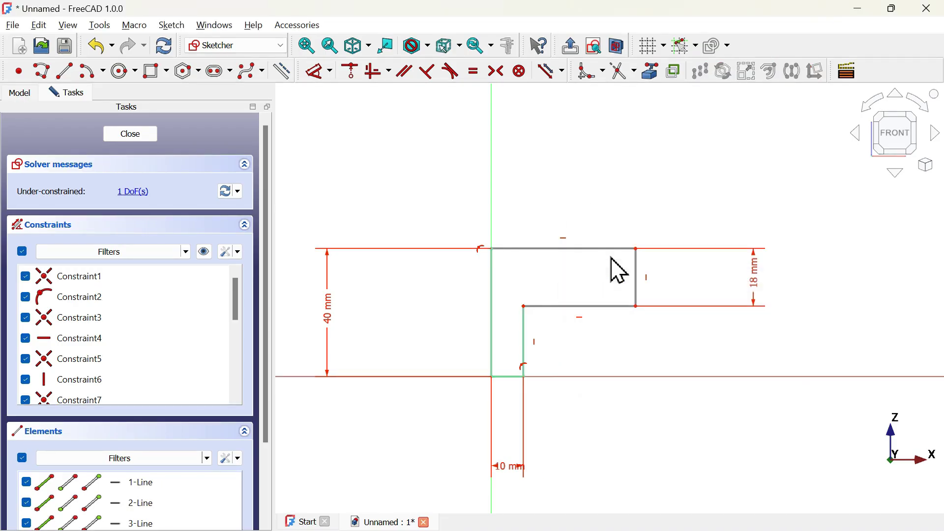
Set the profile's upper horizontal edge to 15 mm and close the sketch.
left_click(556, 248)
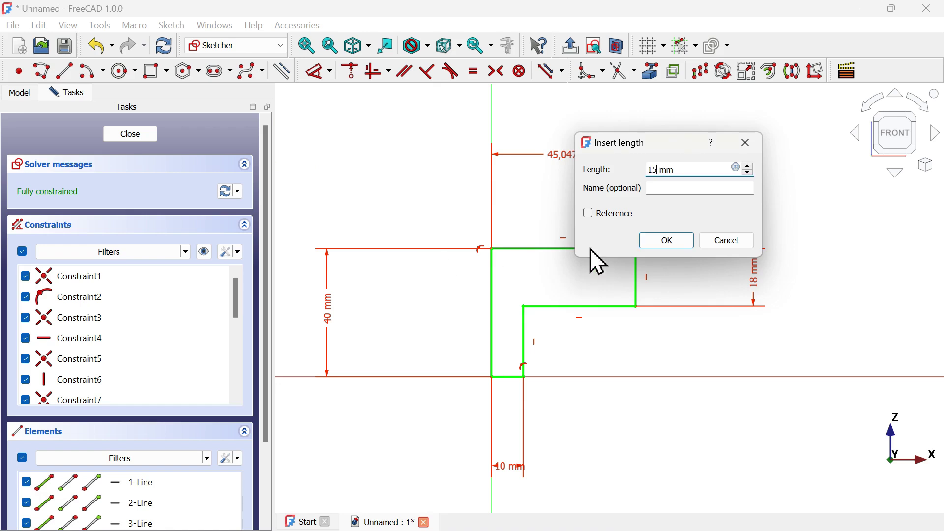
key("Return")
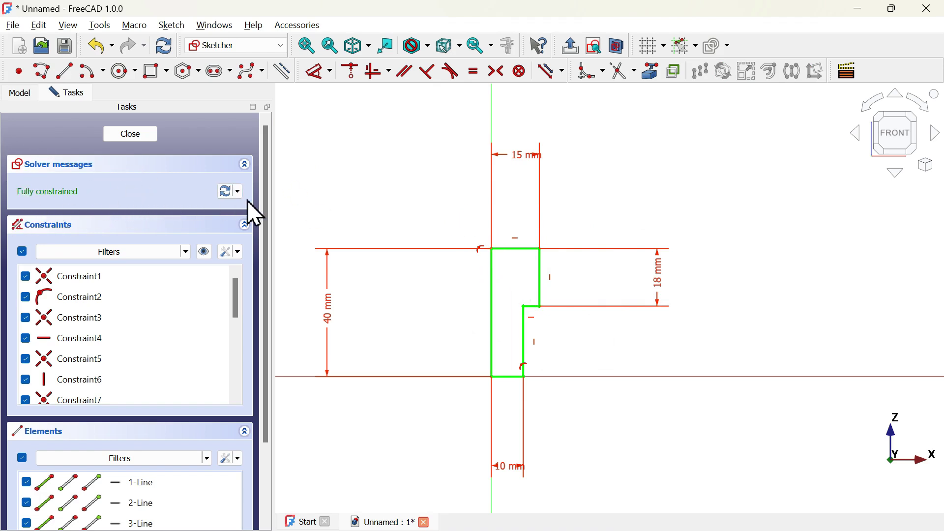
left_click(130, 134)
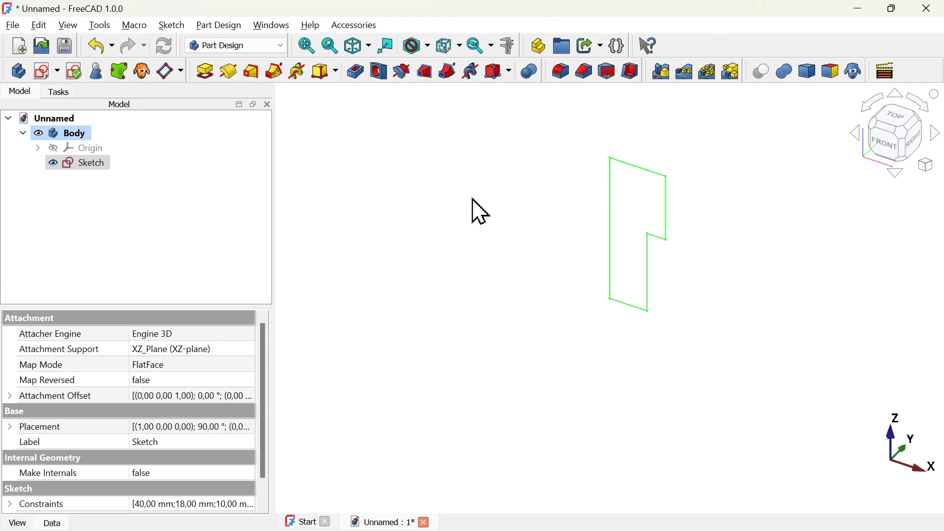
Revolve the profile 360° about the vertical sketch axis into a solid body.
left_click(230, 73)
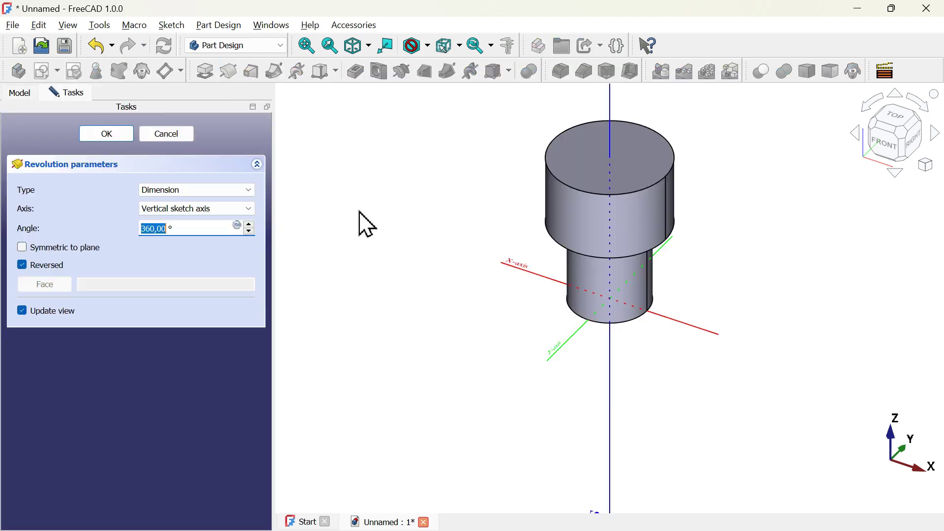
left_click(106, 134)
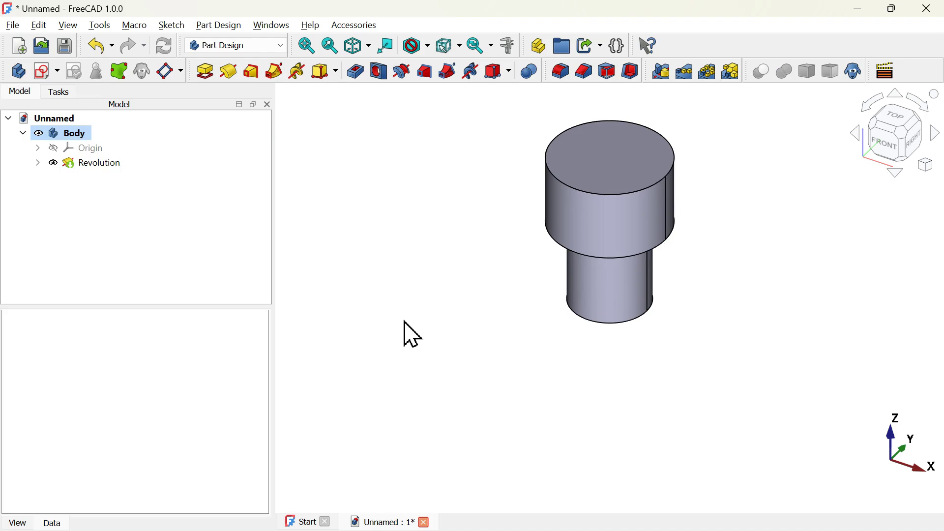
middle_click_drag(413, 322, 451, 295)
key("0")
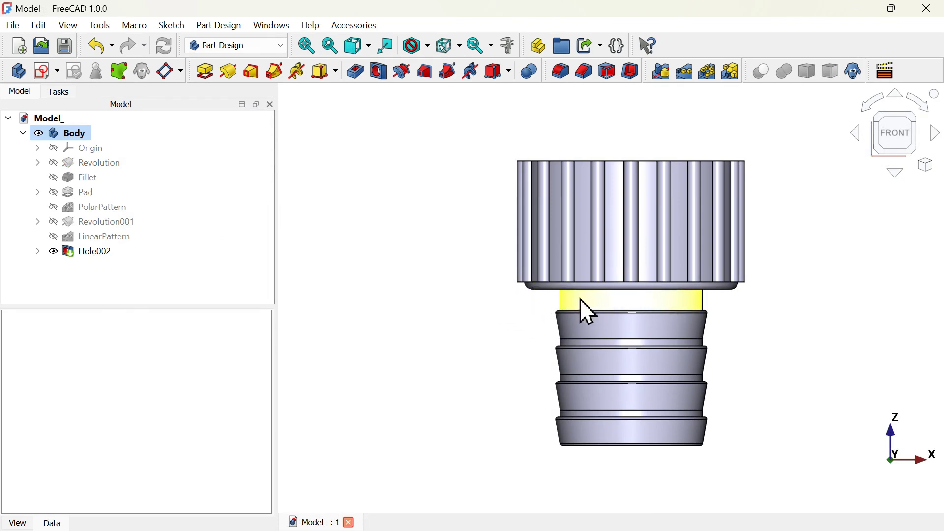
Compare with the reference connector and fillet the lower outer edge of the wide cylinder with a 1 mm radius.
key("alt+Tab")
key("alt+Tab")
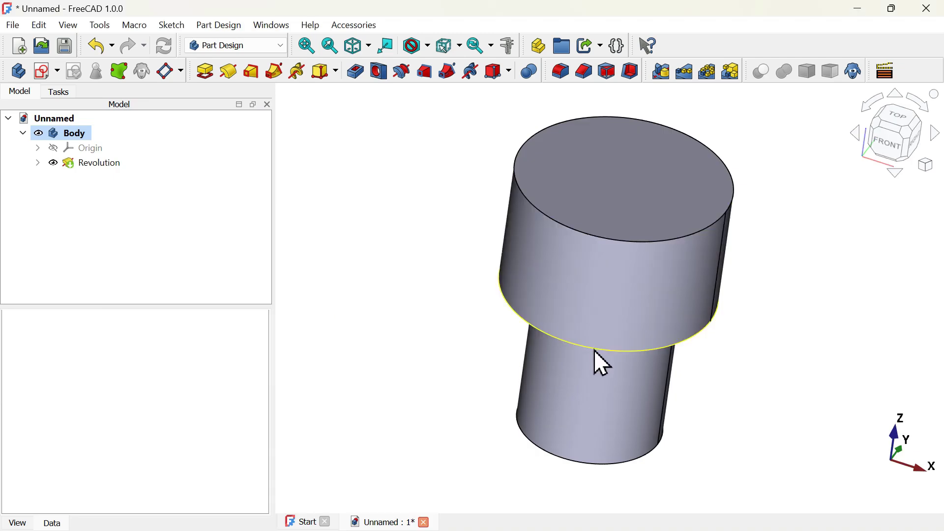
left_click(591, 347)
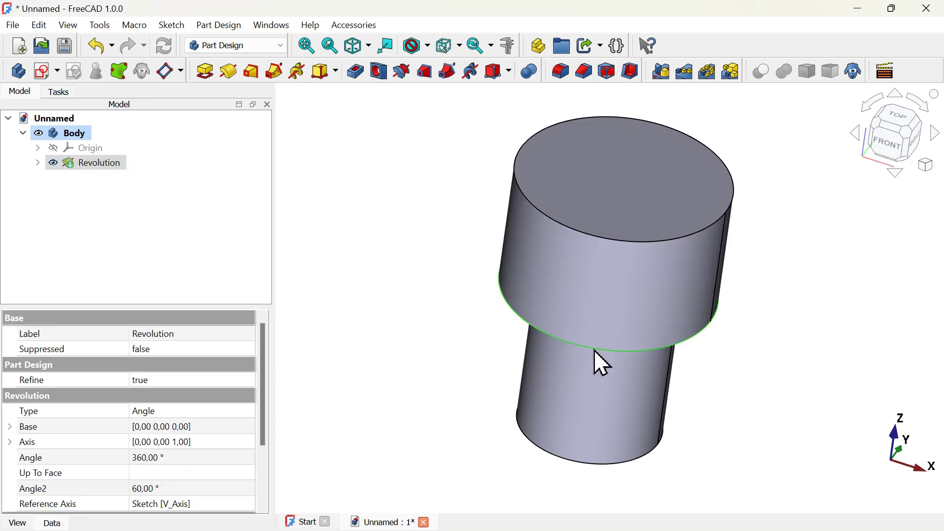
left_click(561, 77)
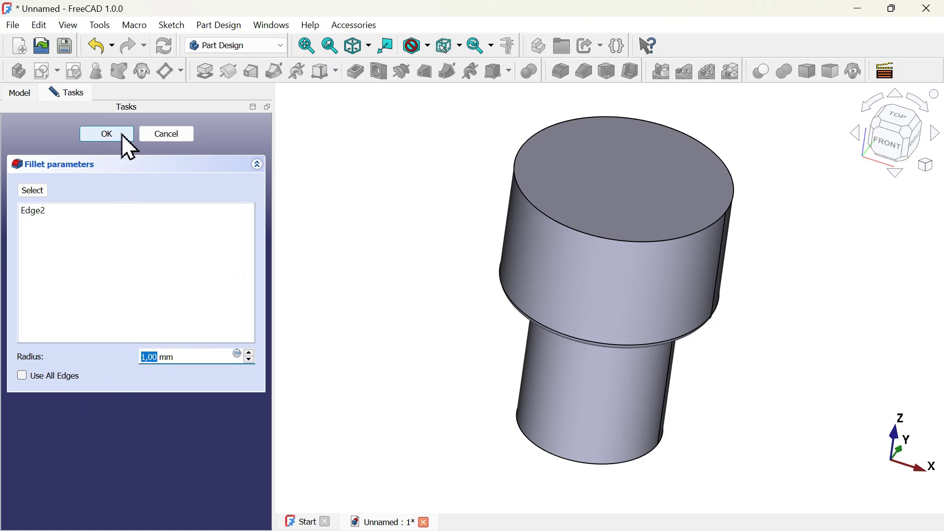
left_click(120, 138)
middle_click_drag(382, 358, 511, 310)
key("0")
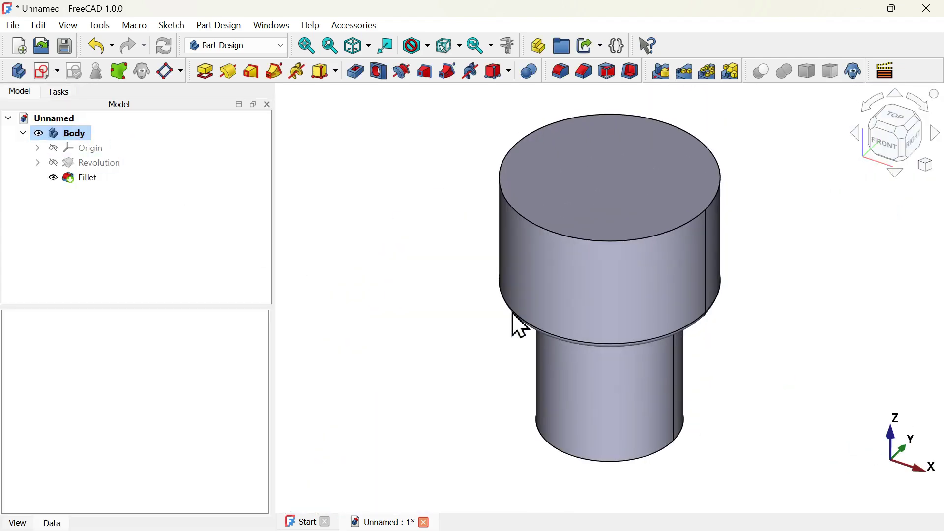
Check the grip ribs on the reference connector and start a sketch on the wide cylinder's top face.
key("alt+Tab")
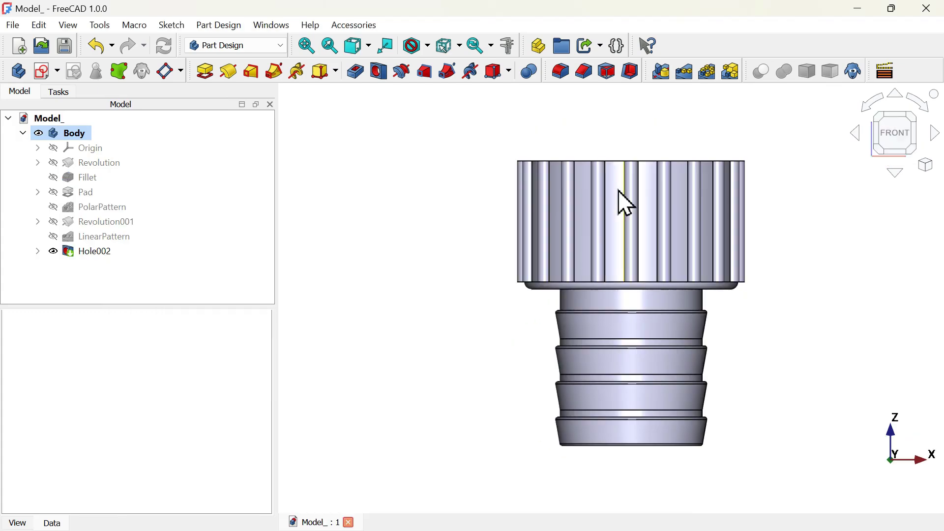
middle_click_drag(624, 205, 624, 259)
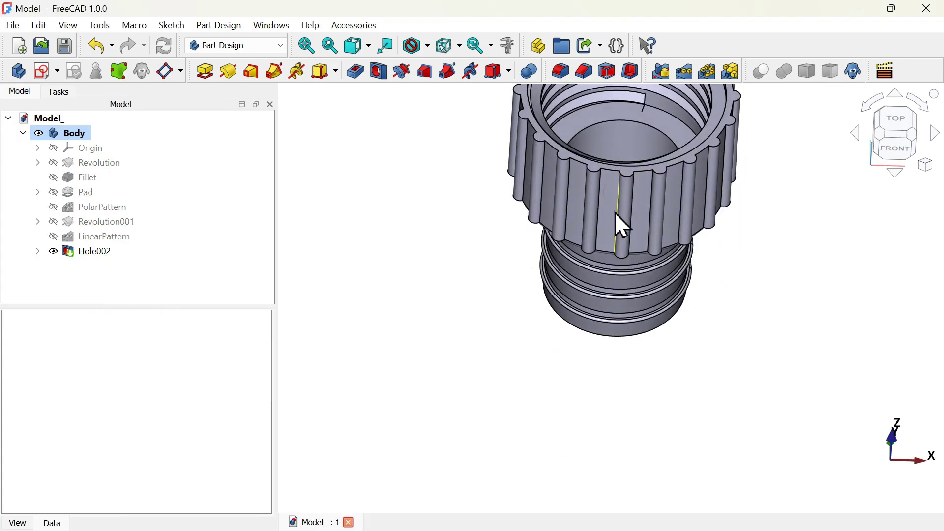
scroll(592, 273, "down", 4)
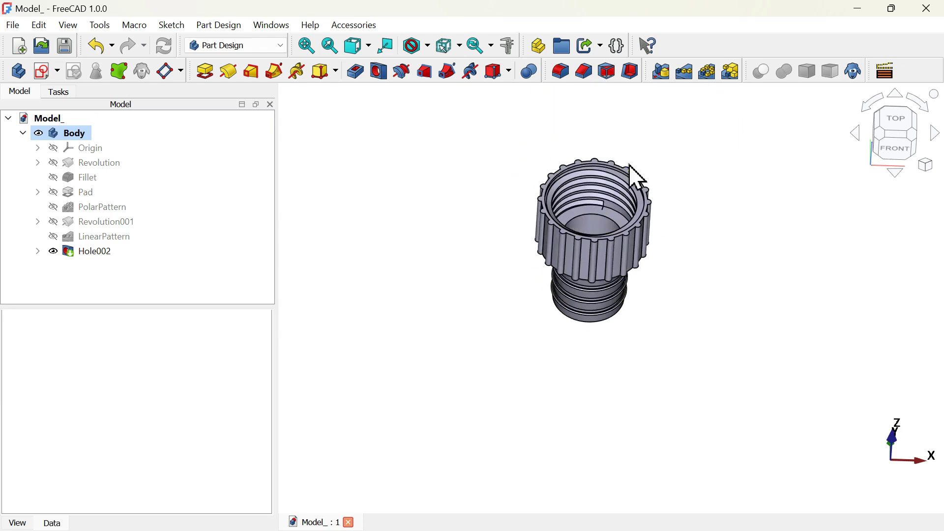
scroll(629, 164, "up", 4)
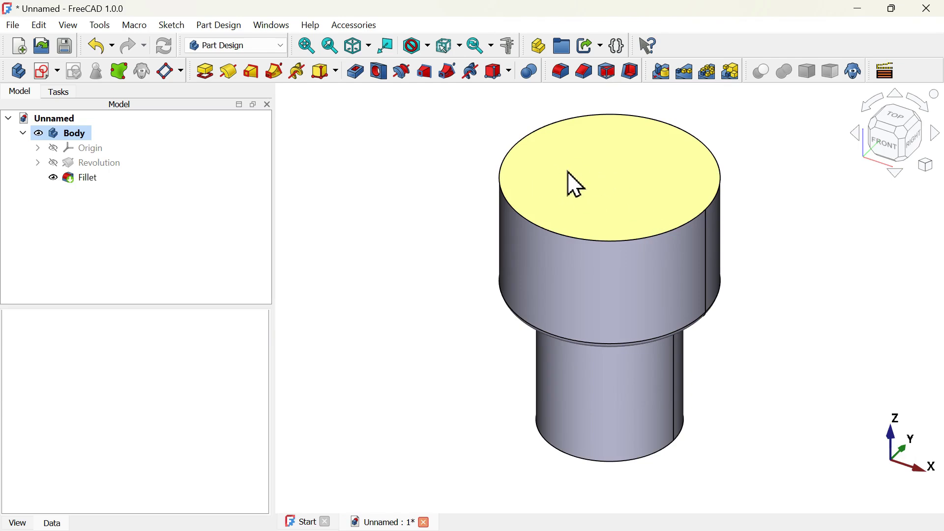
left_click(616, 173)
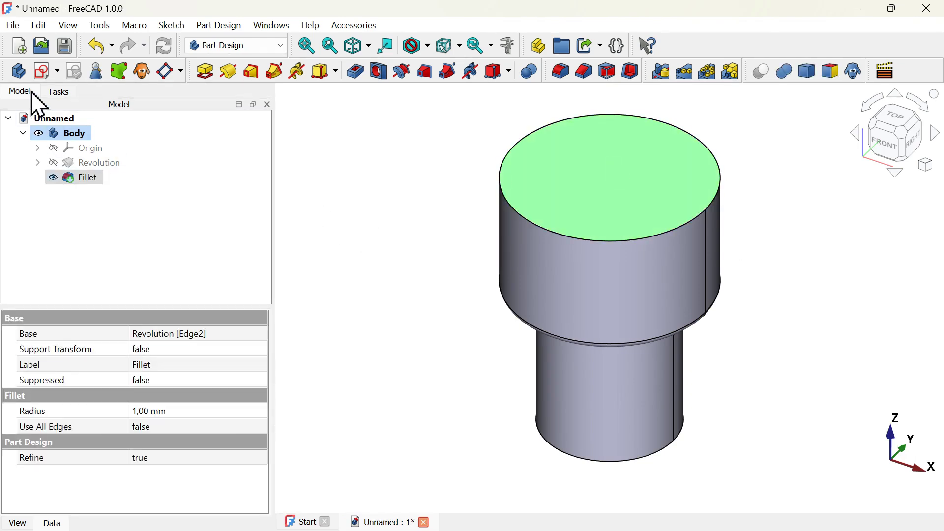
left_click(45, 72)
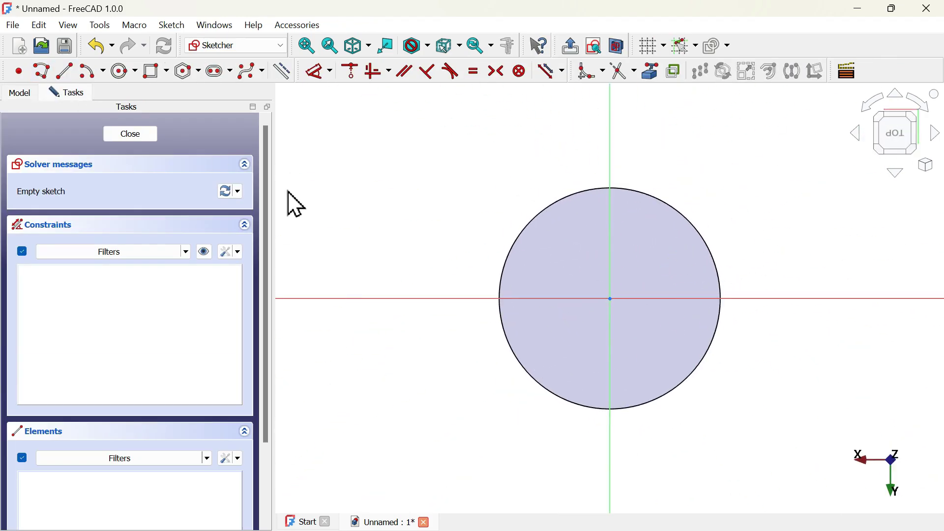
scroll(362, 268, "down", 3)
scroll(502, 185, "up", 3)
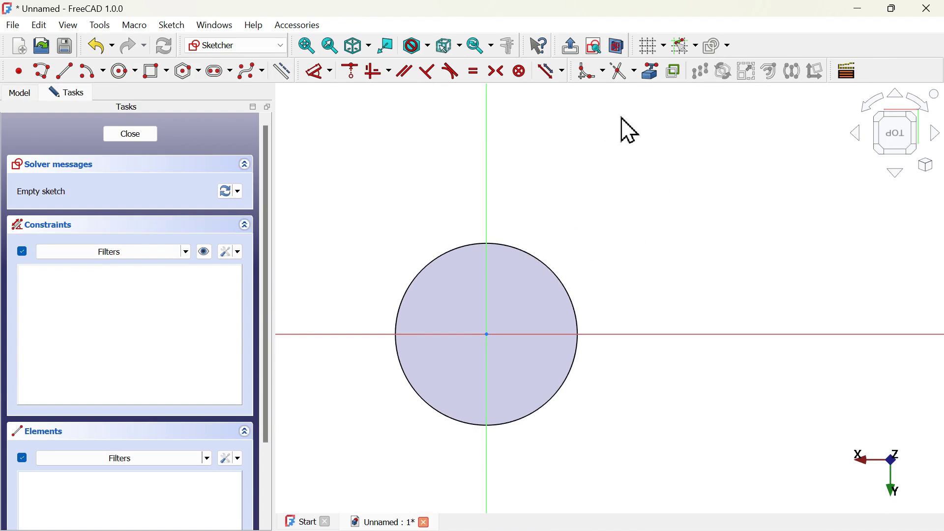
Project the top face's circular edge into the sketch and draw a circle about 27 mm in diameter centred on it.
left_click(657, 74)
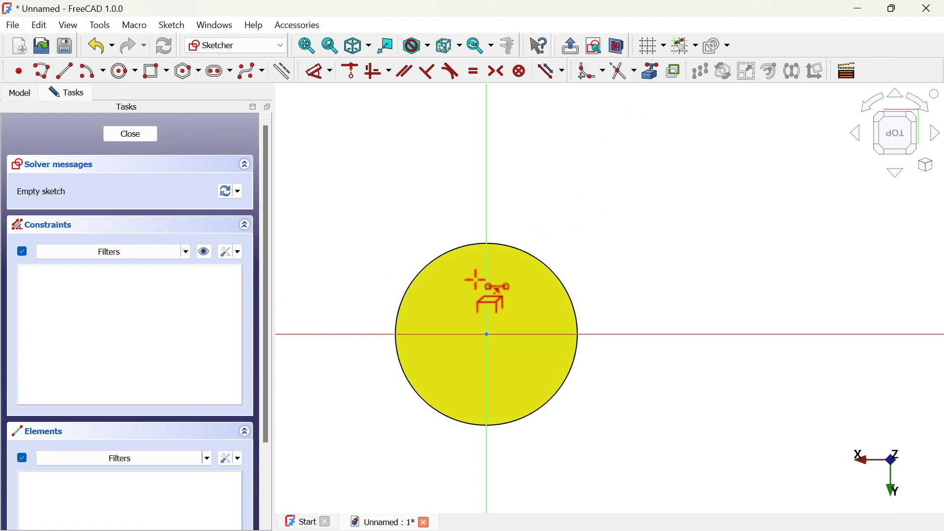
left_click(538, 257)
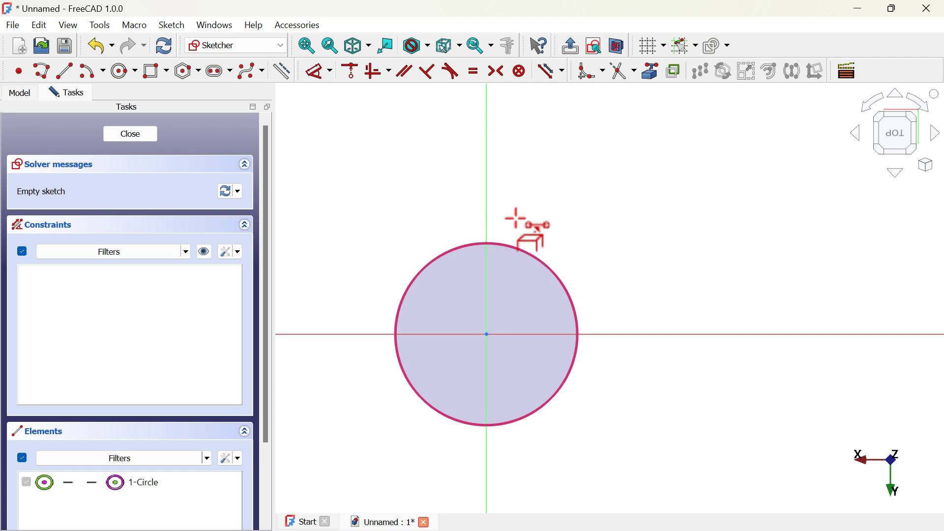
left_click(121, 72)
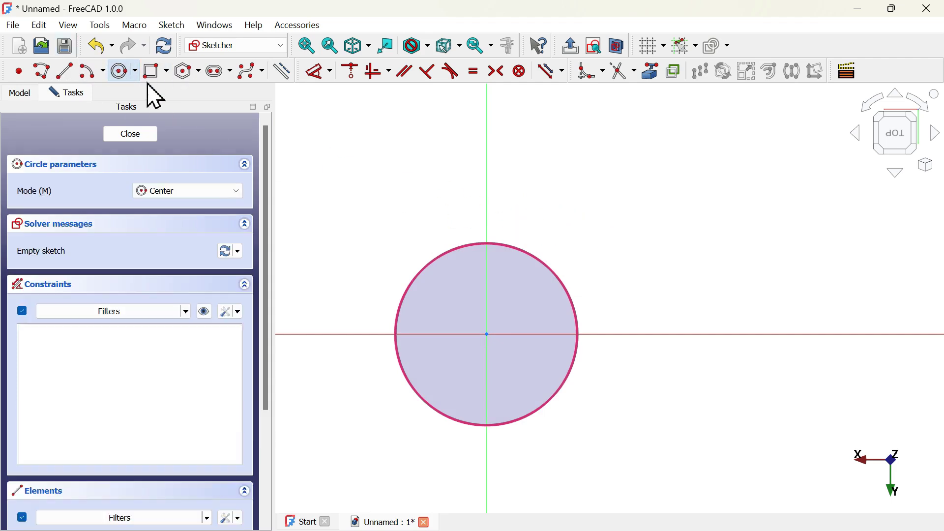
left_click(547, 267)
left_click(623, 239)
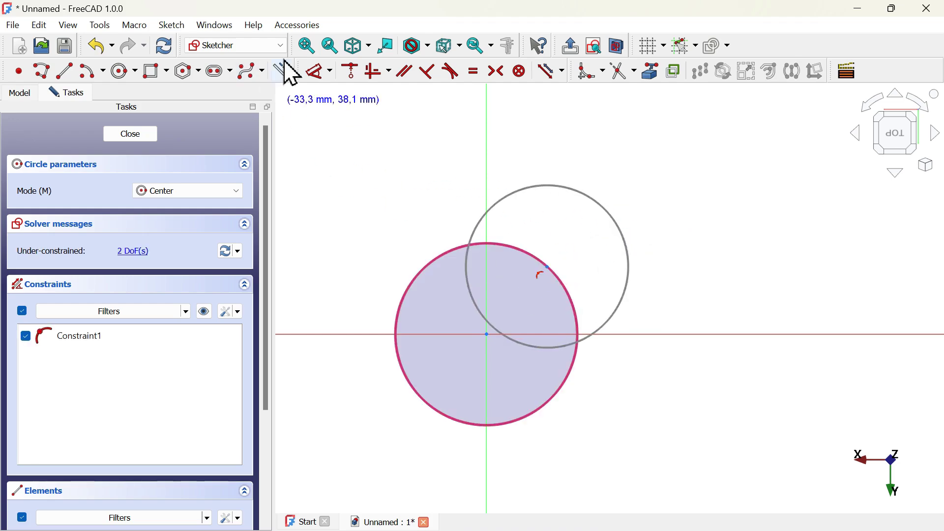
Dimension the rib circle's diameter, checking the rib size in the technical drawing, and set it to 1 mm.
left_click(318, 72)
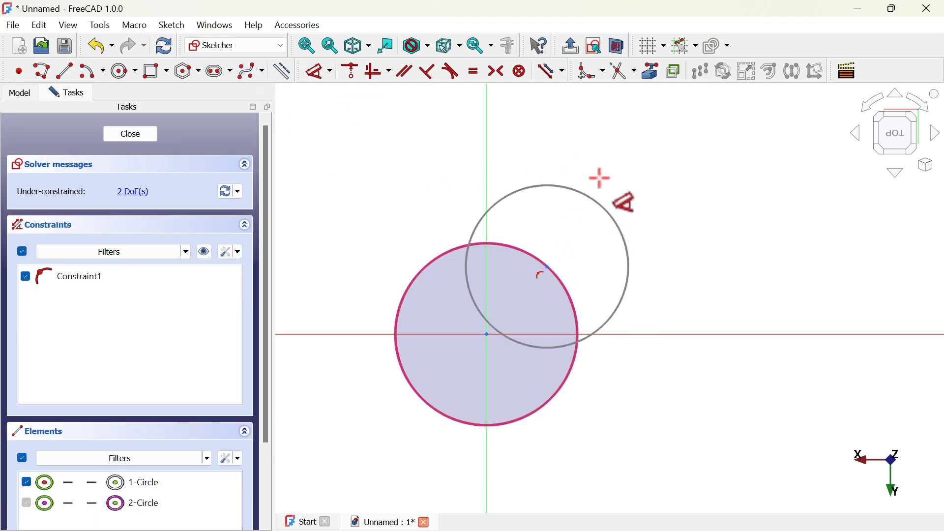
left_click(611, 212)
left_click(751, 225)
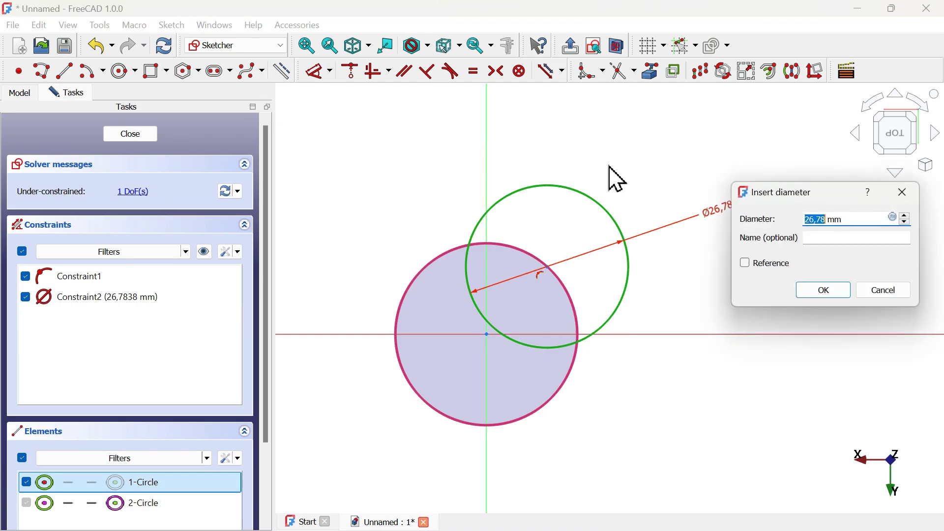
key("alt+Tab")
key("Tab")
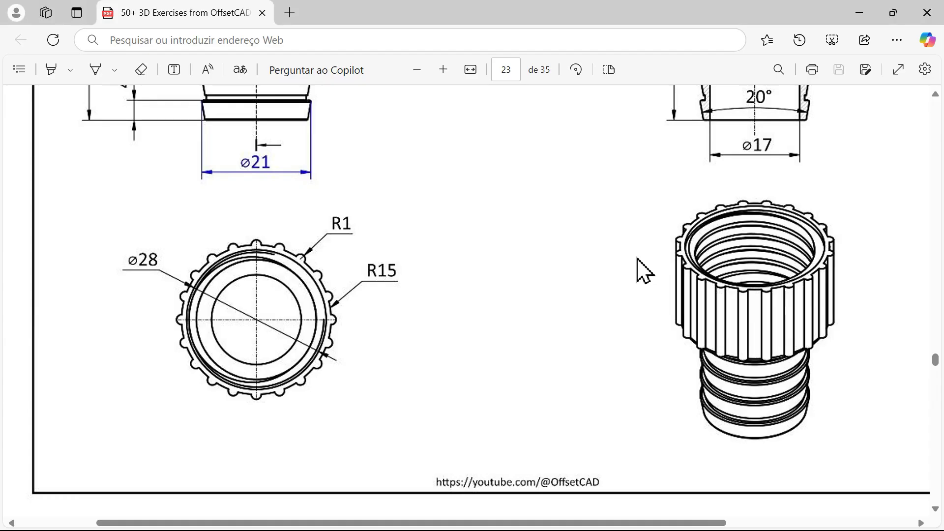
scroll(420, 301, "up", 3)
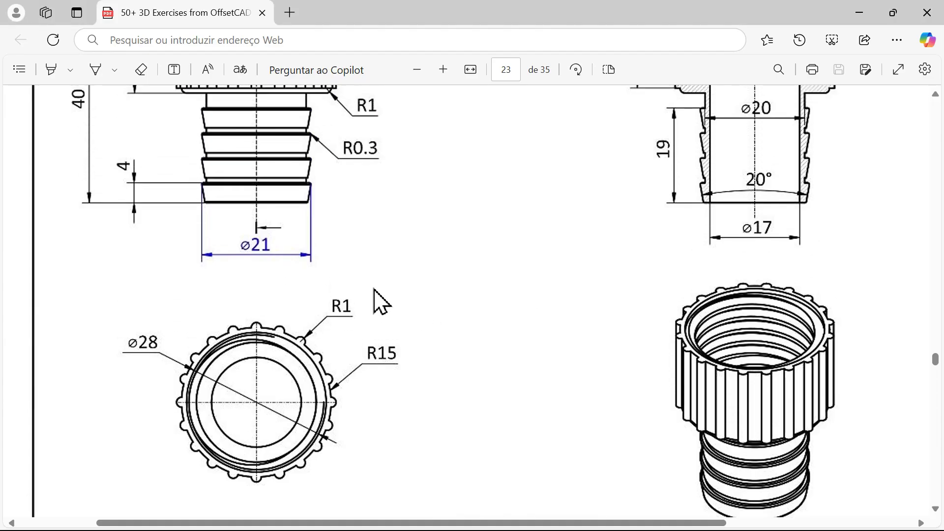
key("alt+Tab")
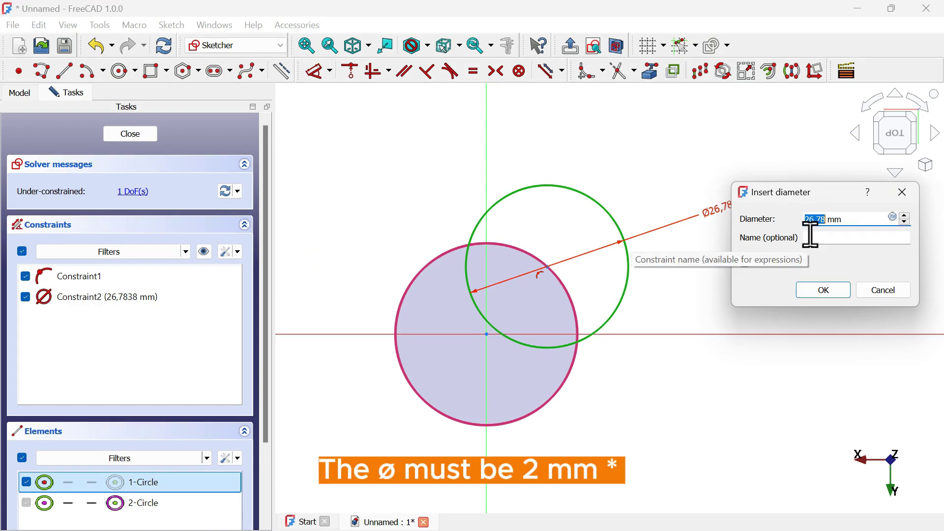
key("Return")
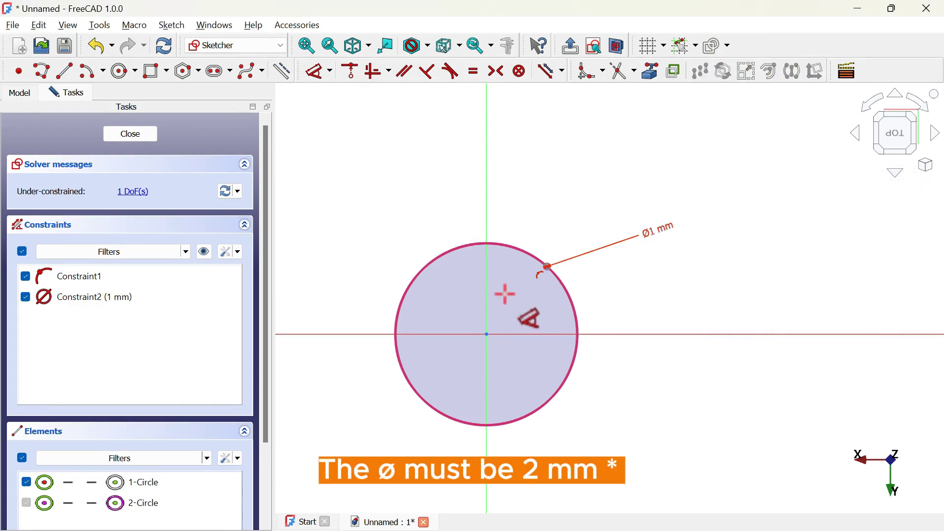
Check the rib position in the technical drawing, constrain the rib circle's centre onto the sketch's vertical axis and close the sketch.
scroll(423, 275, "up", 3)
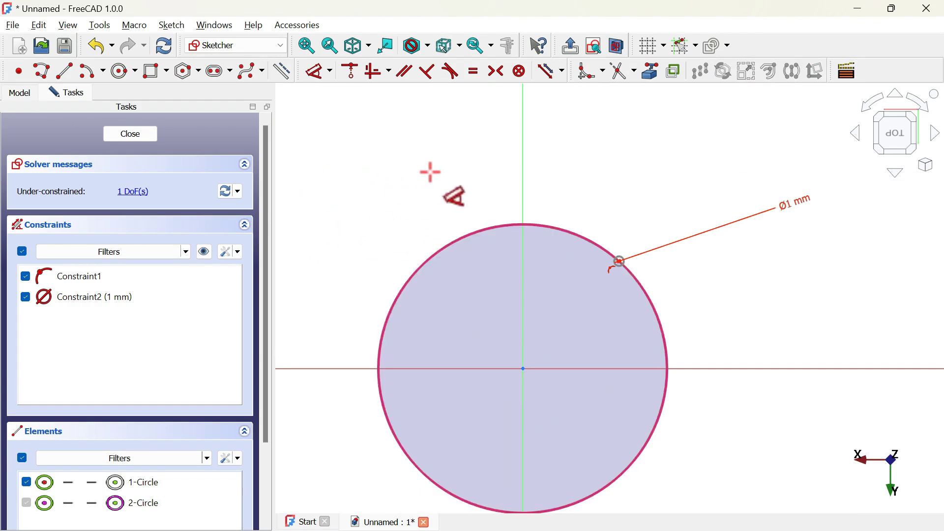
scroll(626, 227, "up", 2)
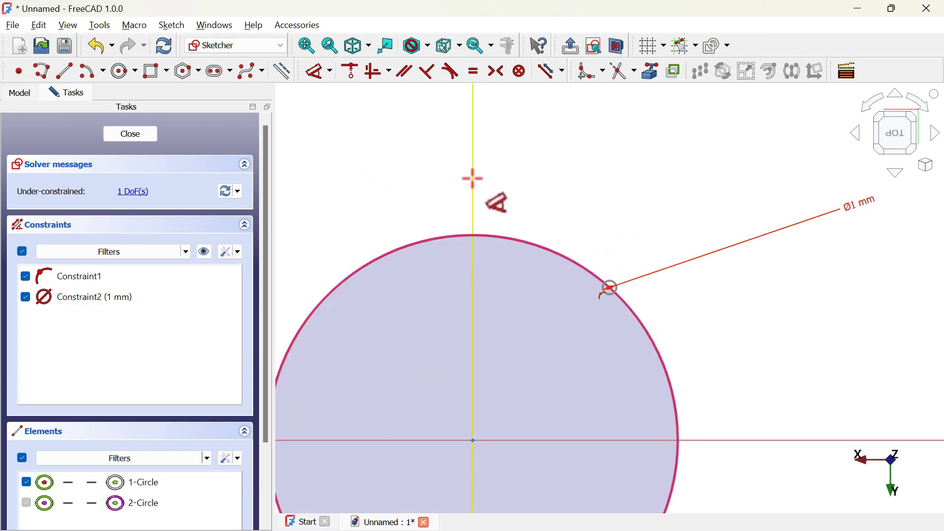
key("alt+Tab")
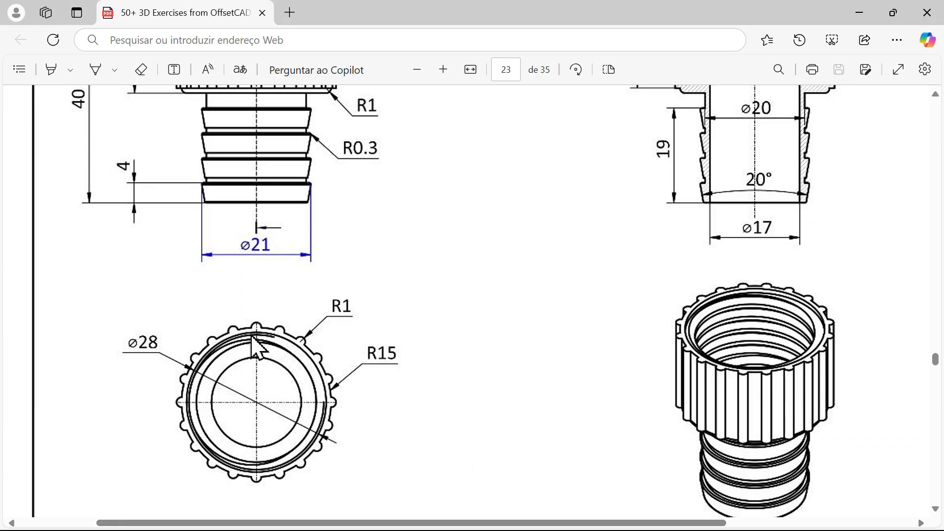
key("alt+Tab")
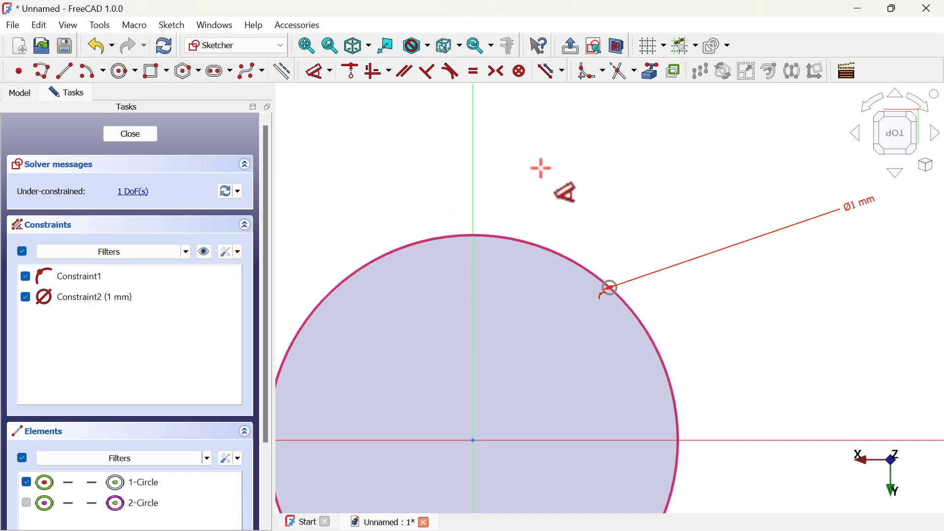
left_click(350, 71)
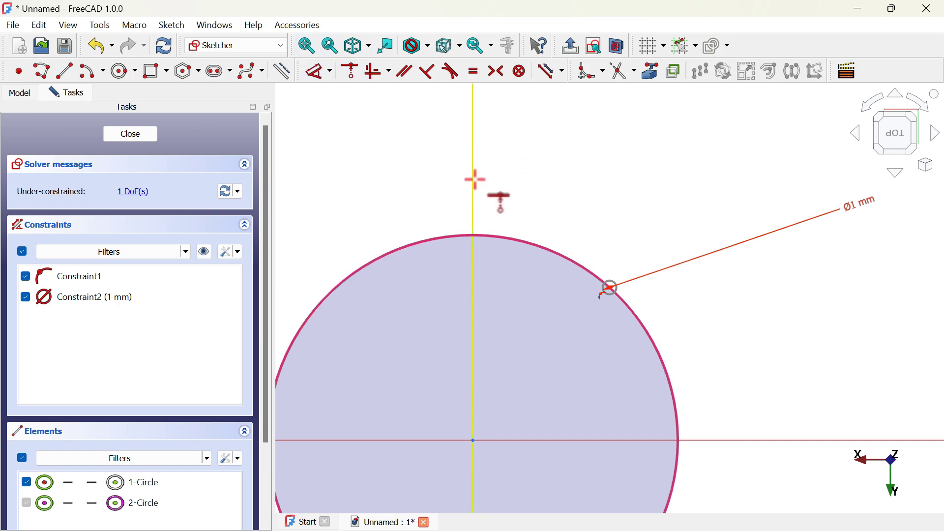
left_click(473, 178)
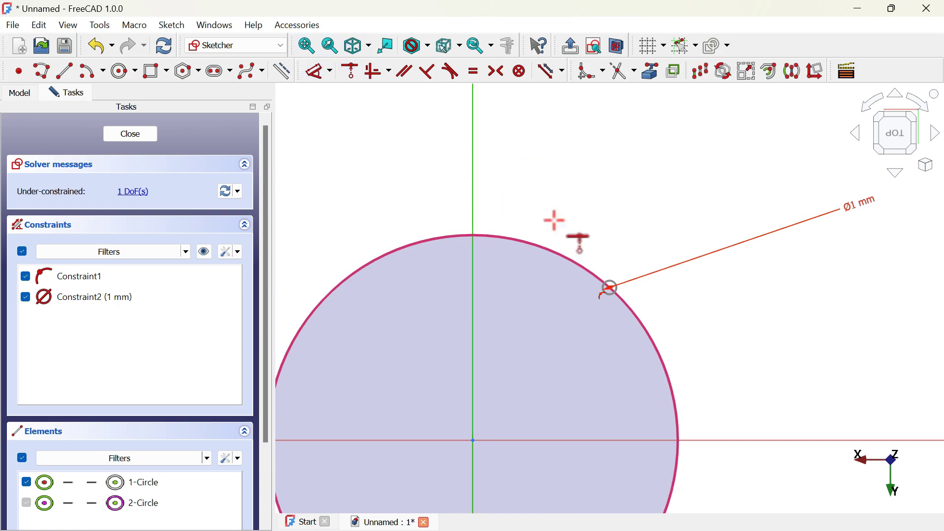
left_click(610, 288)
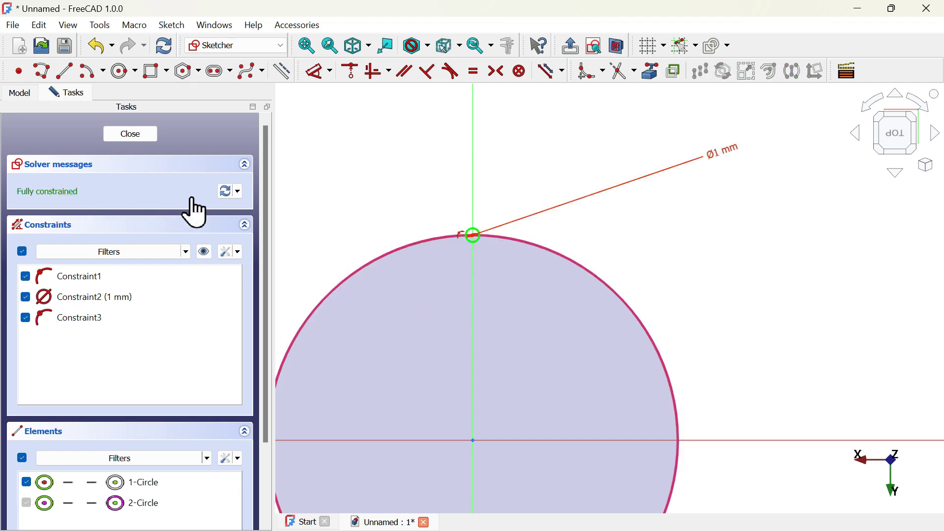
left_click(144, 139)
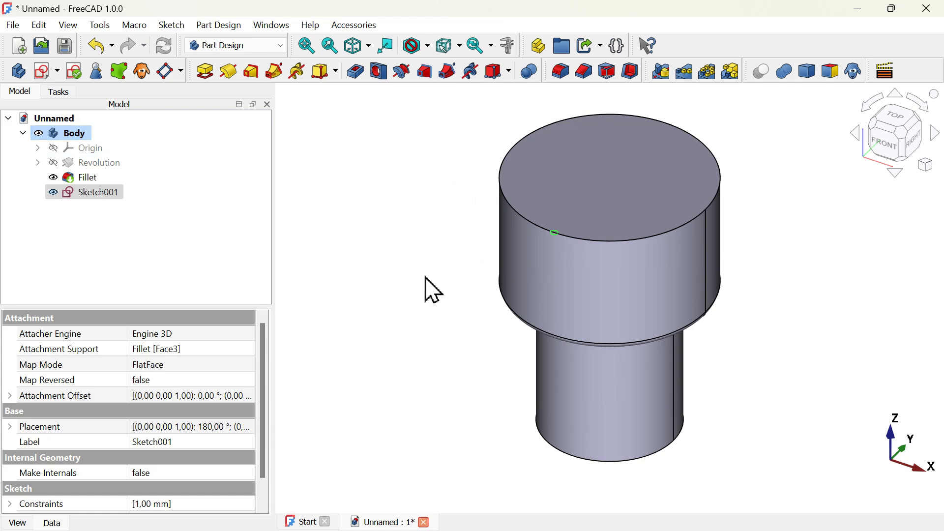
Pad the rib circle 17 mm in the reversed direction, down along the side of the wide cylinder.
left_click(206, 72)
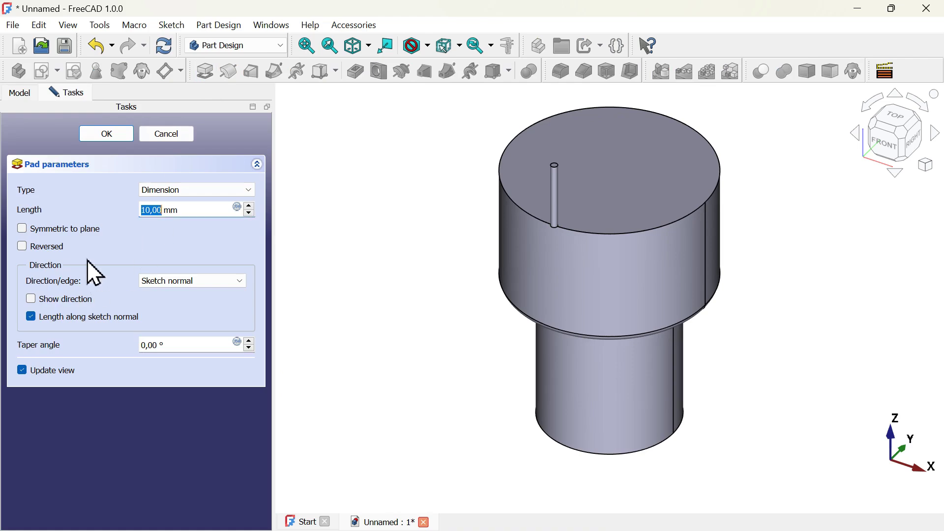
left_click(59, 248)
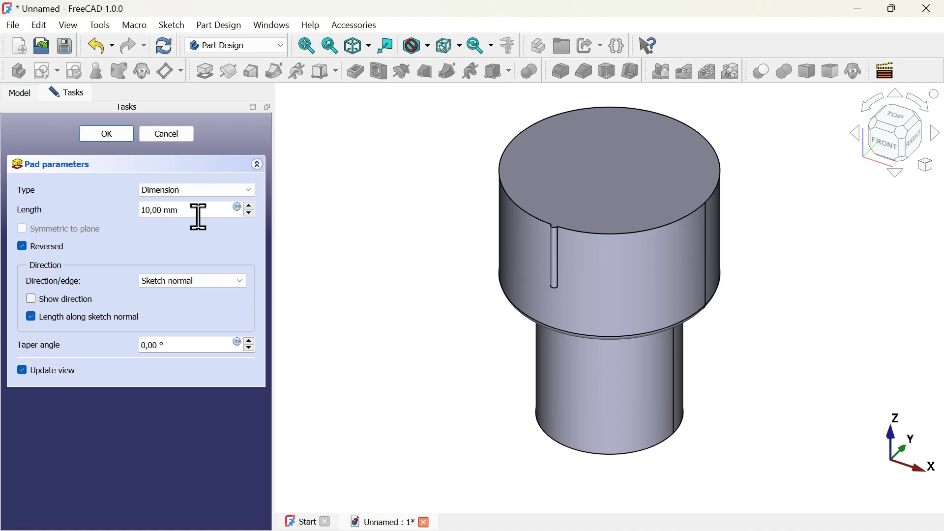
left_click_drag(205, 212, 95, 208)
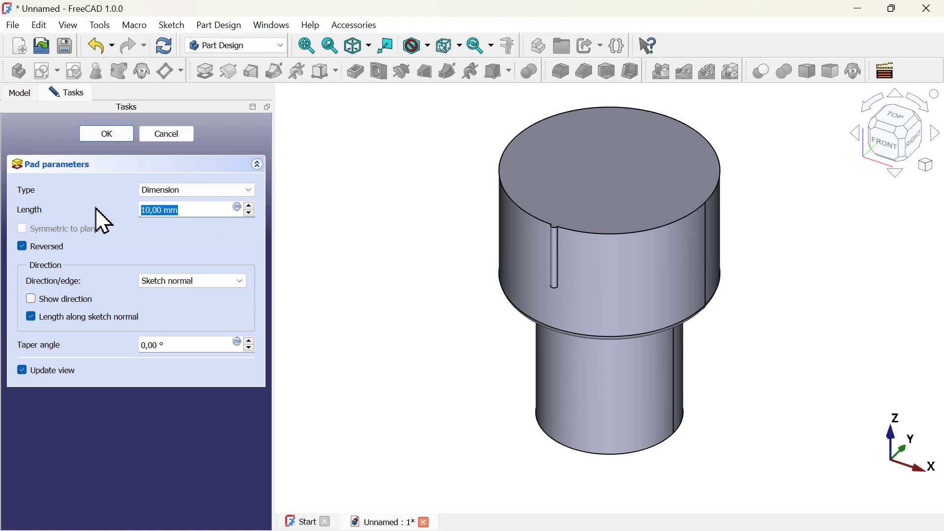
left_click(109, 138)
middle_click_drag(432, 362, 427, 285)
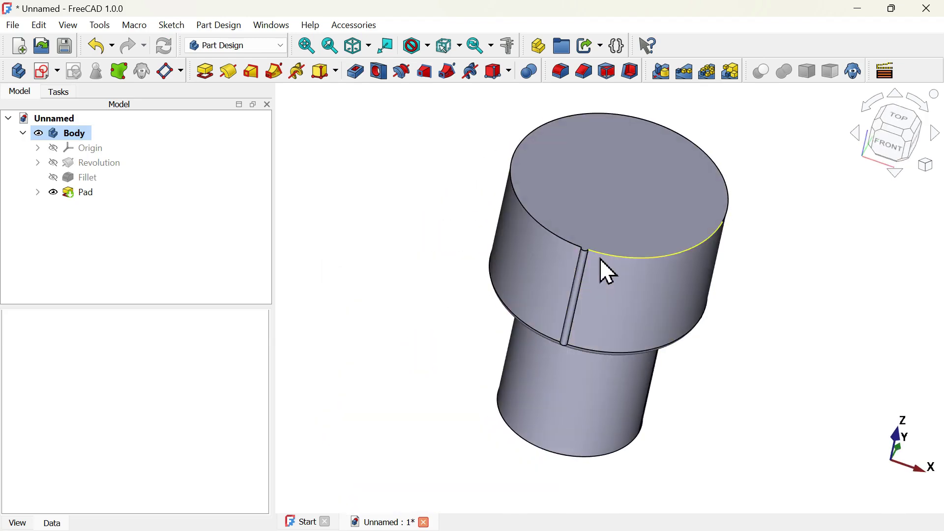
Check the rib against the technical drawing and reference, and set the rib circle's diameter to 2 mm in its sketch.
key("alt+Tab")
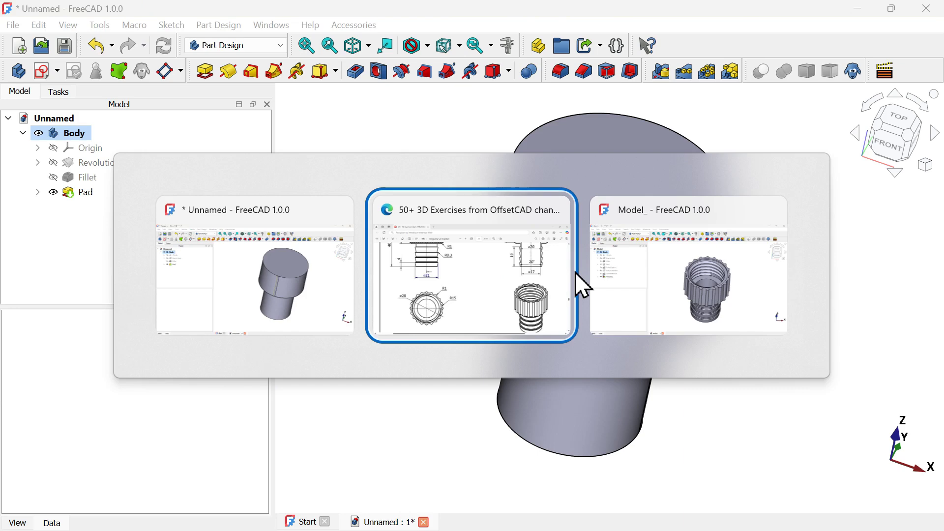
key("alt+Tab")
key("alt+Tab")
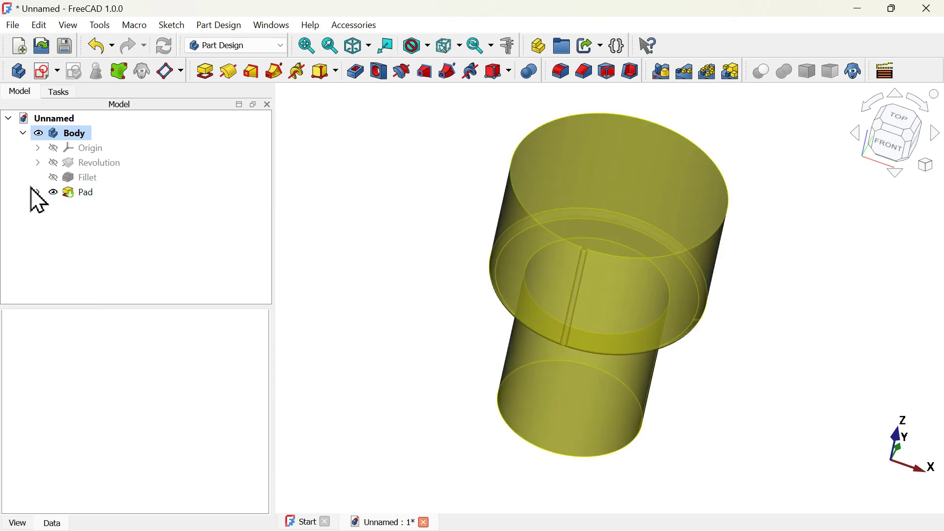
double_click(106, 207)
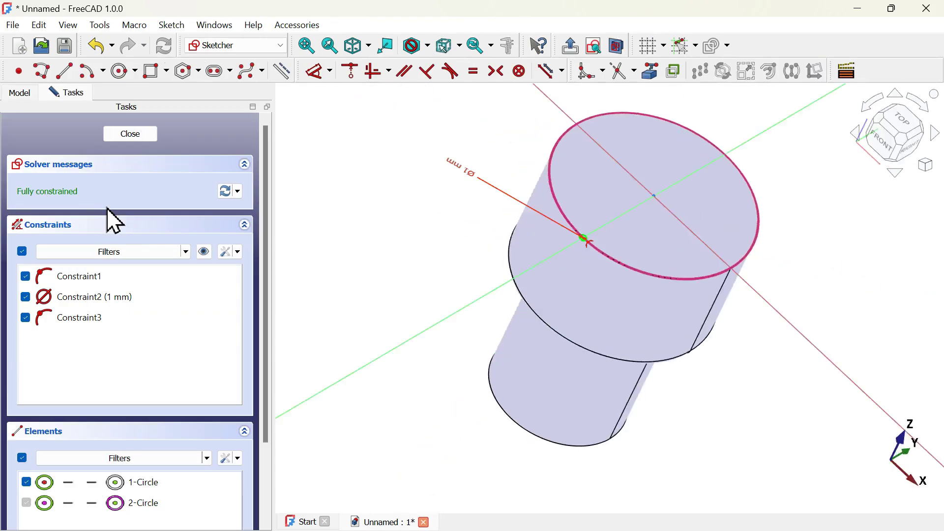
scroll(734, 201, "up", 2)
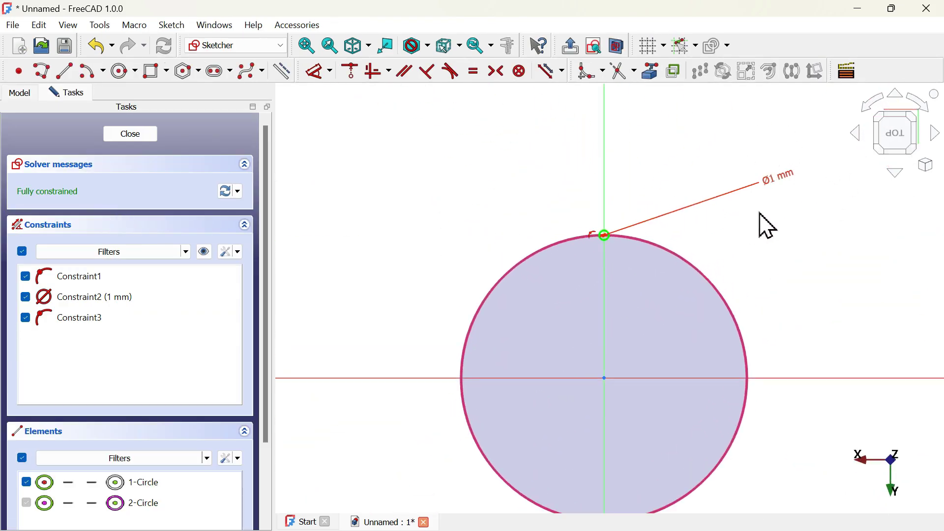
double_click(781, 190)
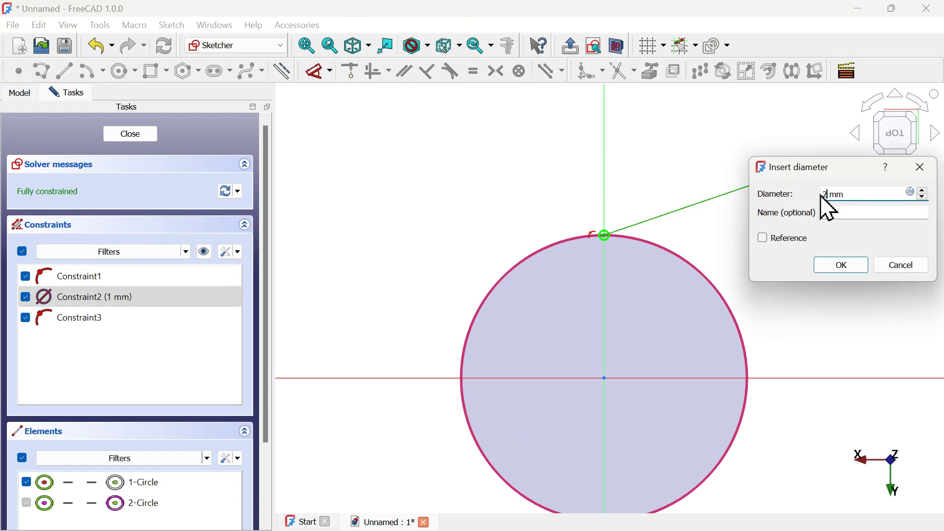
type("2")
key("Return")
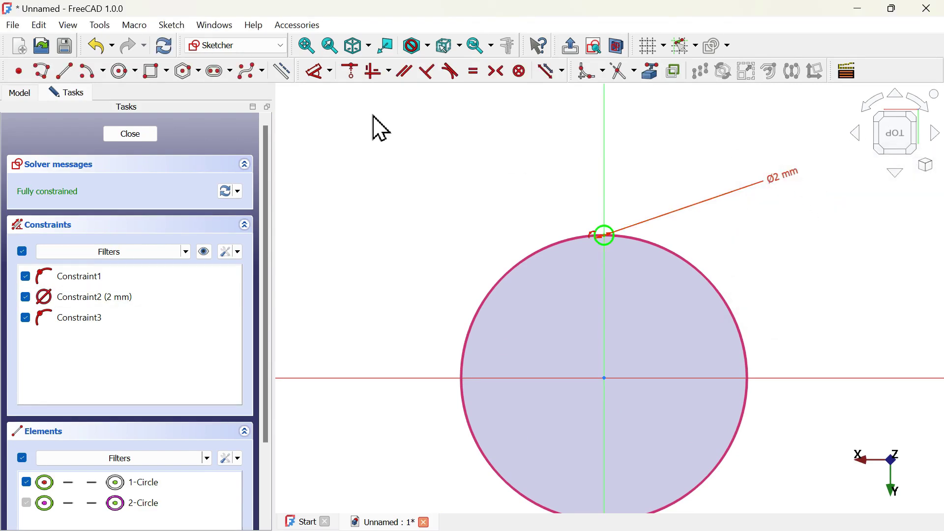
left_click(144, 135)
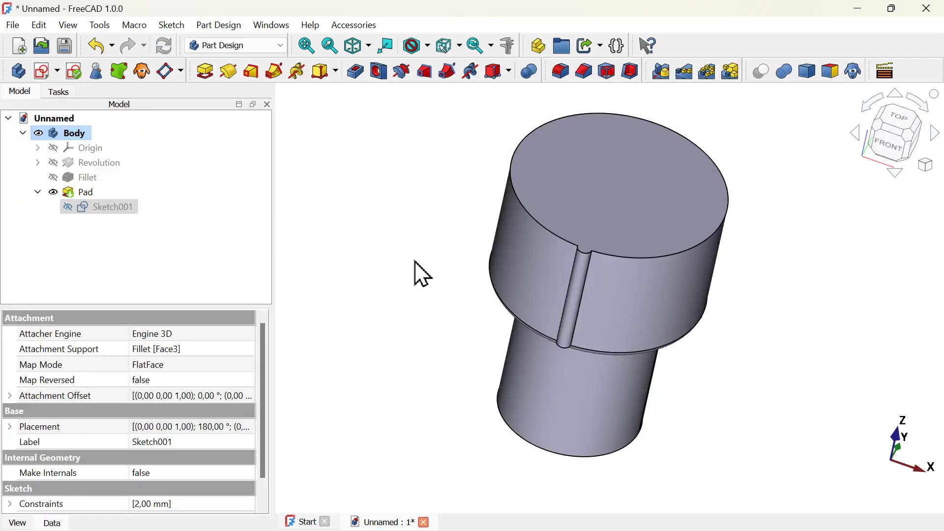
Create a polar pattern of the rib pad around the normal sketch axis with 20 occurrences over 360°.
mouse_move(428, 342)
middle_mouse_down()
mouse_move(565, 274)
mouse_move(628, 257)
mouse_move(577, 310)
mouse_move(427, 341)
mouse_move(432, 359)
middle_mouse_up()
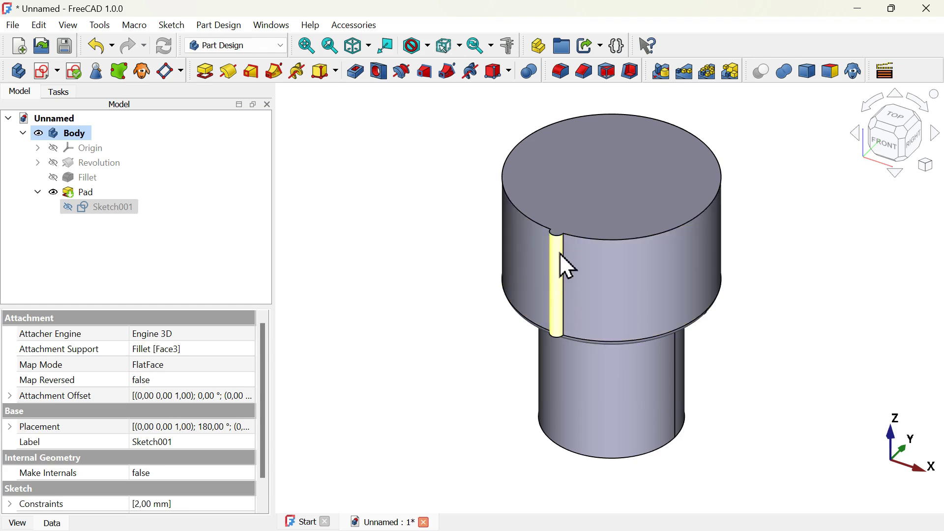
left_click(397, 199)
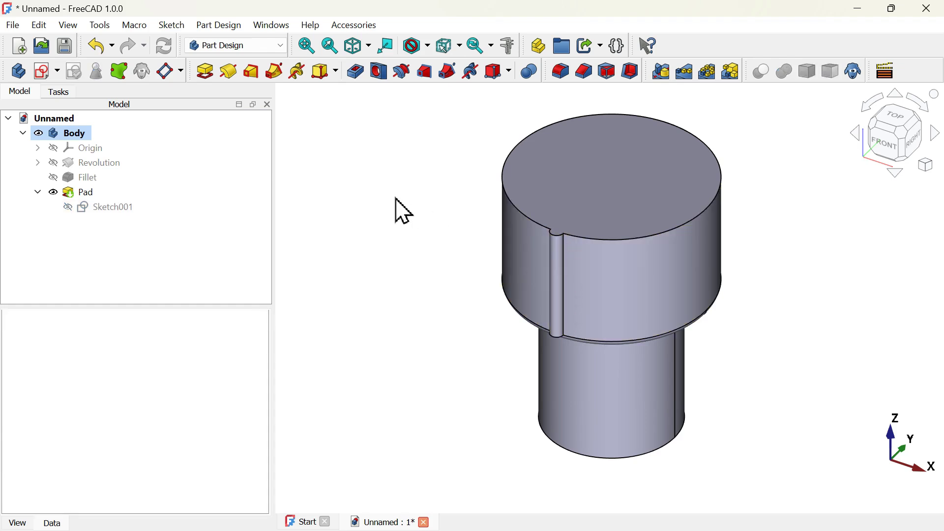
left_click(86, 192)
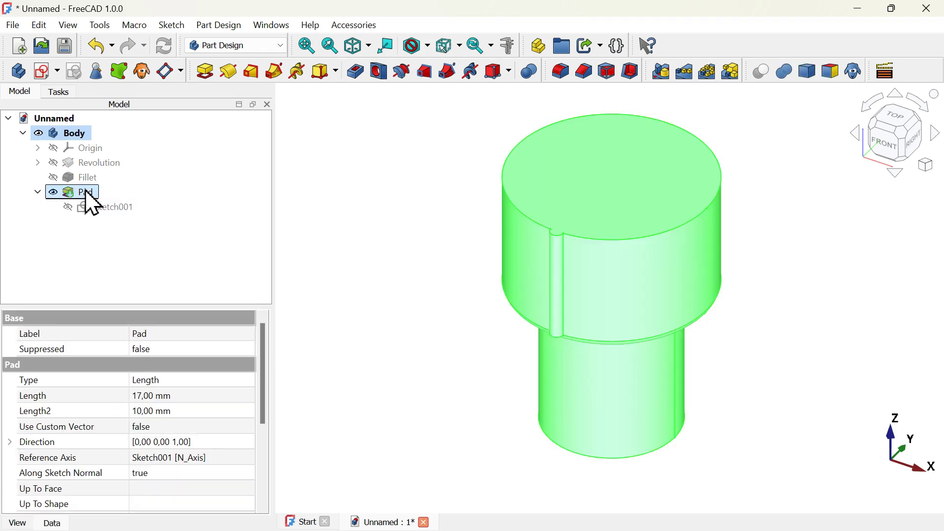
left_click(708, 73)
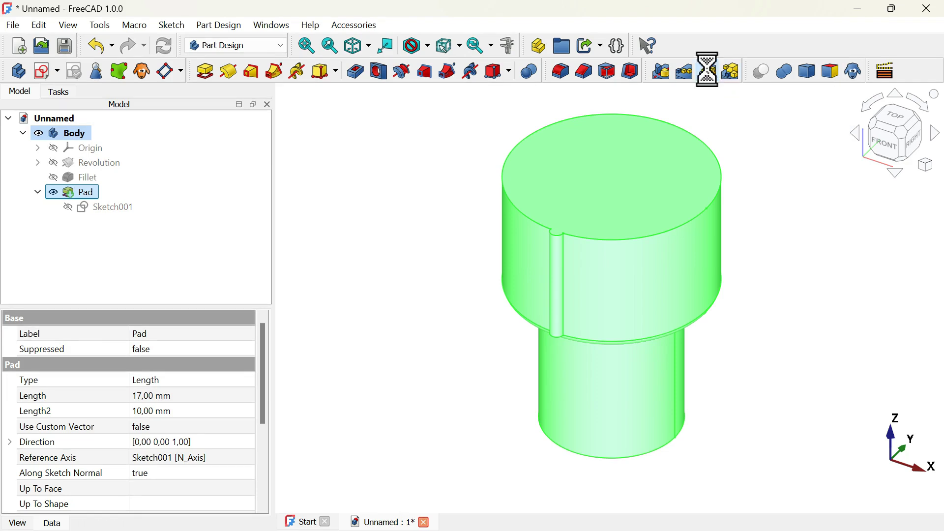
scroll(654, 200, "down", 5)
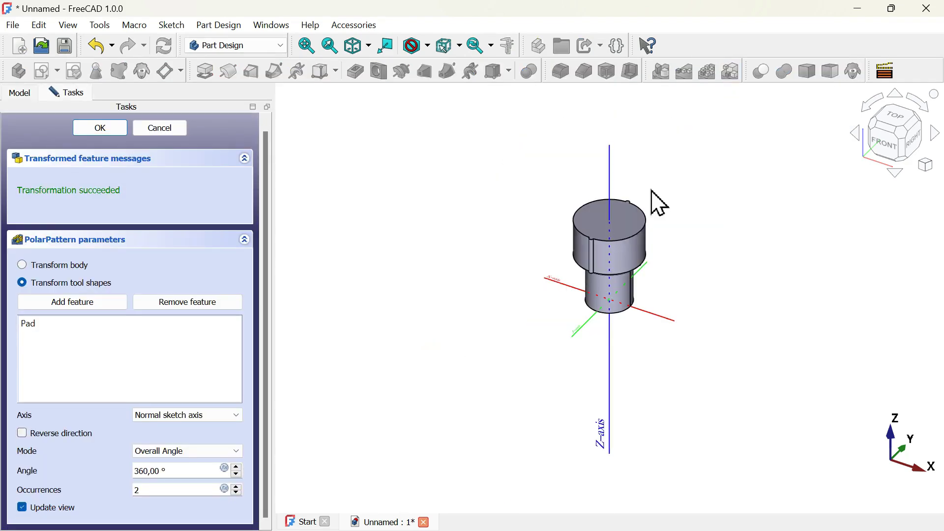
scroll(659, 201, "up", 3)
scroll(654, 199, "down", 1)
scroll(653, 200, "up", 3)
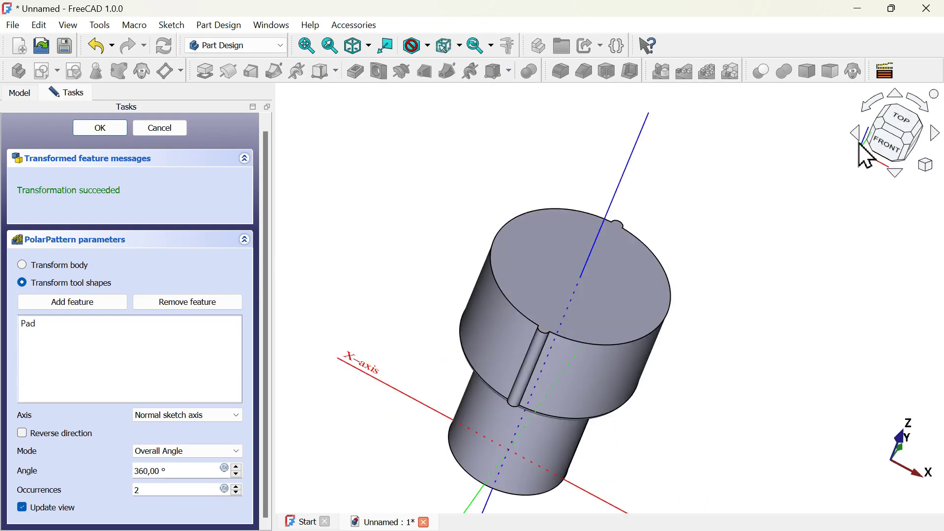
left_click(901, 120)
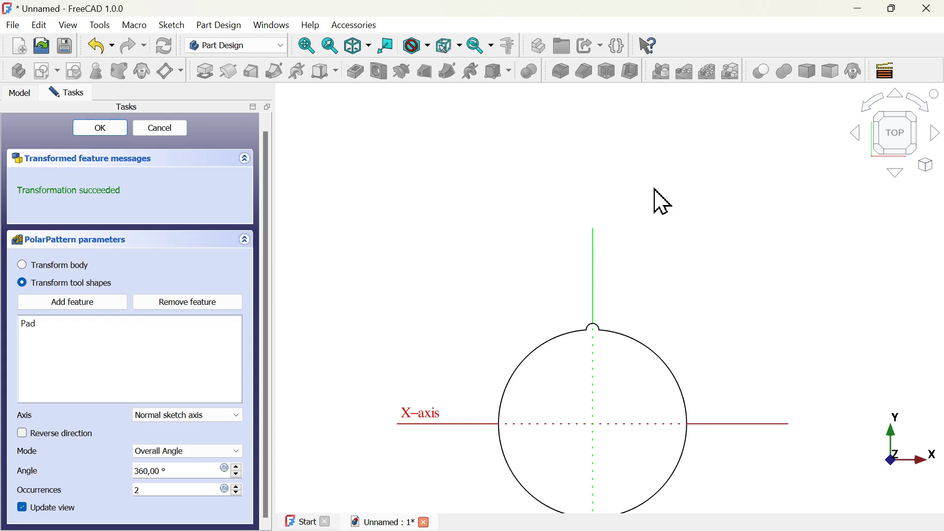
scroll(661, 201, "down", 2)
scroll(698, 347, "up", 1)
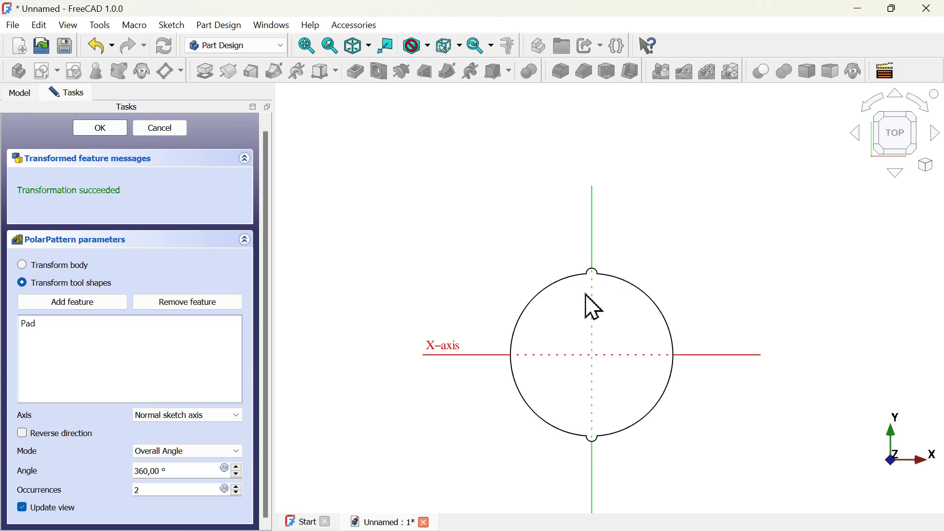
left_click(173, 490)
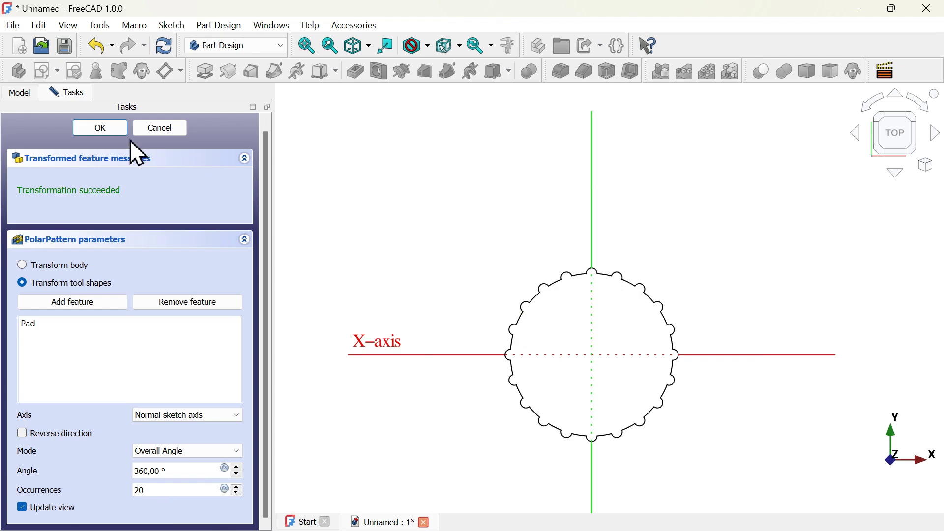
left_click(100, 129)
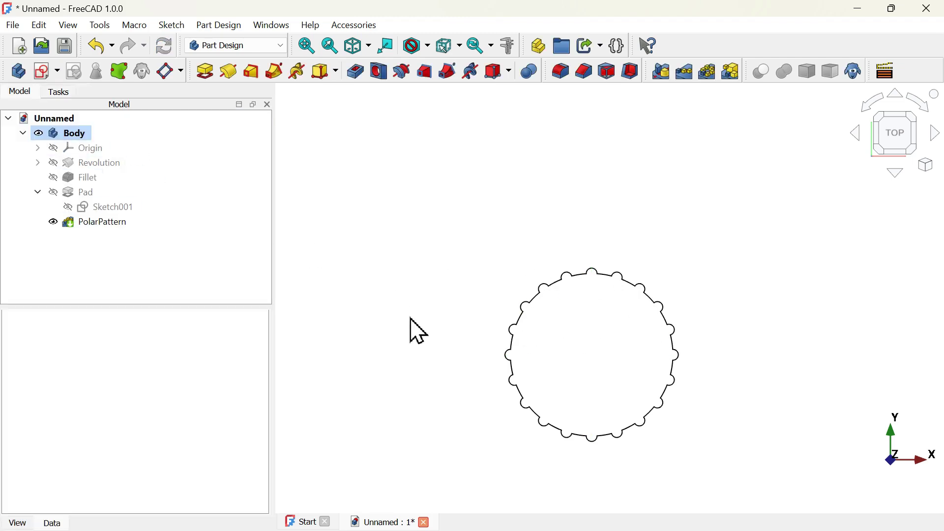
Inspect the patterned grip ribs from several sides and start a new sketch on the XZ-plane.
middle_click_drag(414, 315, 495, 275)
key("0")
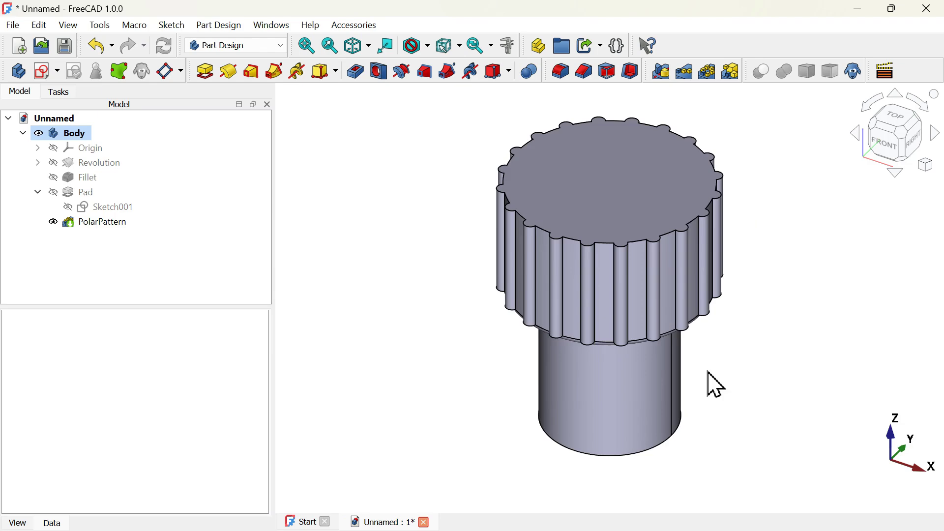
middle_click_drag(705, 366, 821, 331)
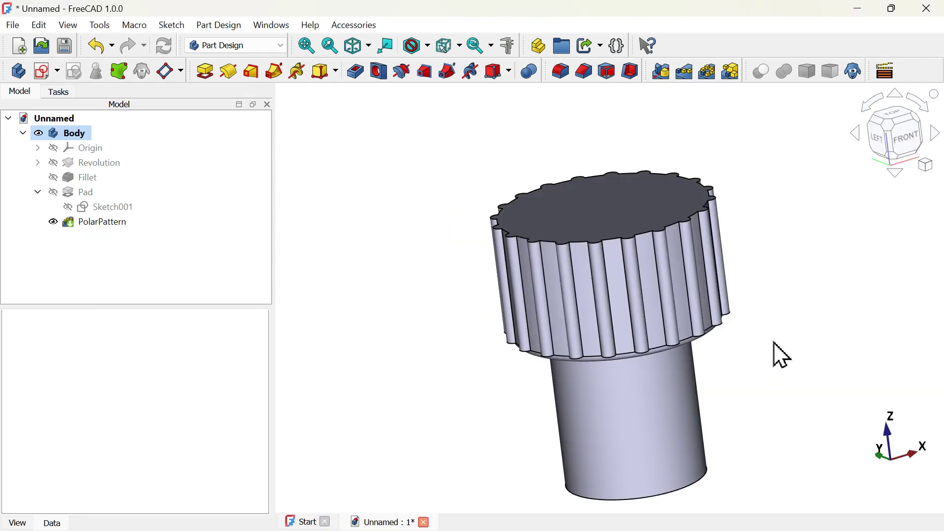
key("0")
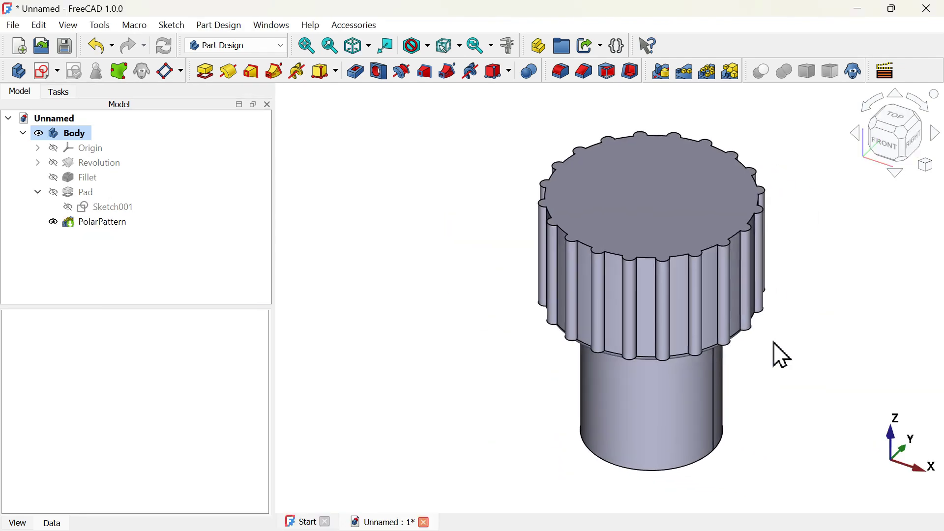
left_click(43, 72)
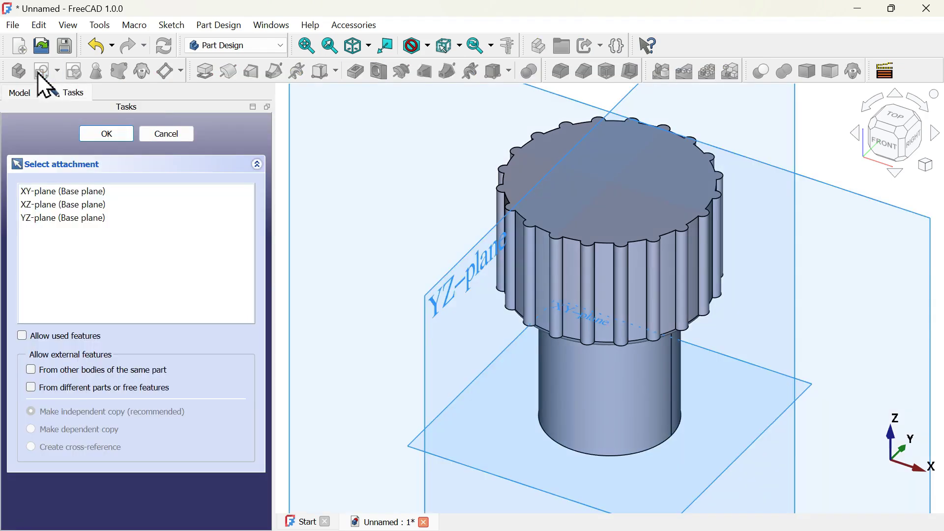
scroll(576, 257, "down", 1)
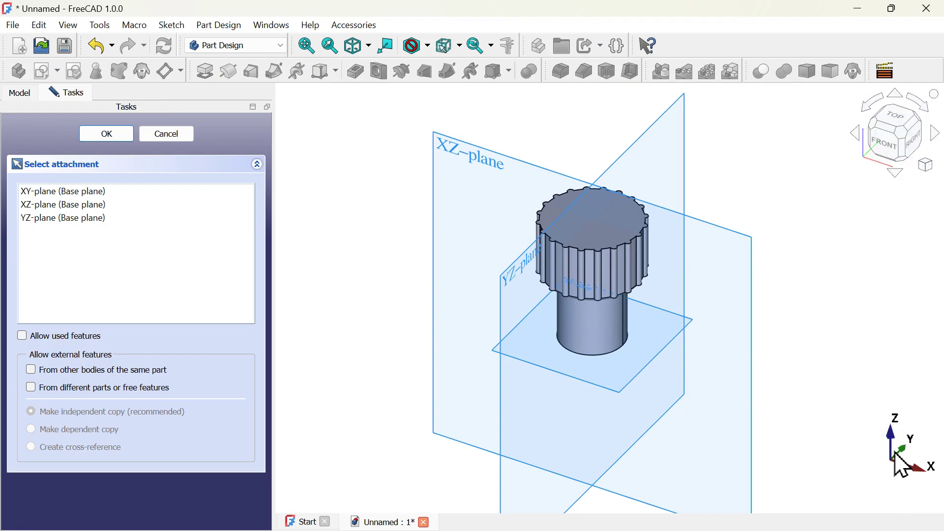
left_click(478, 157)
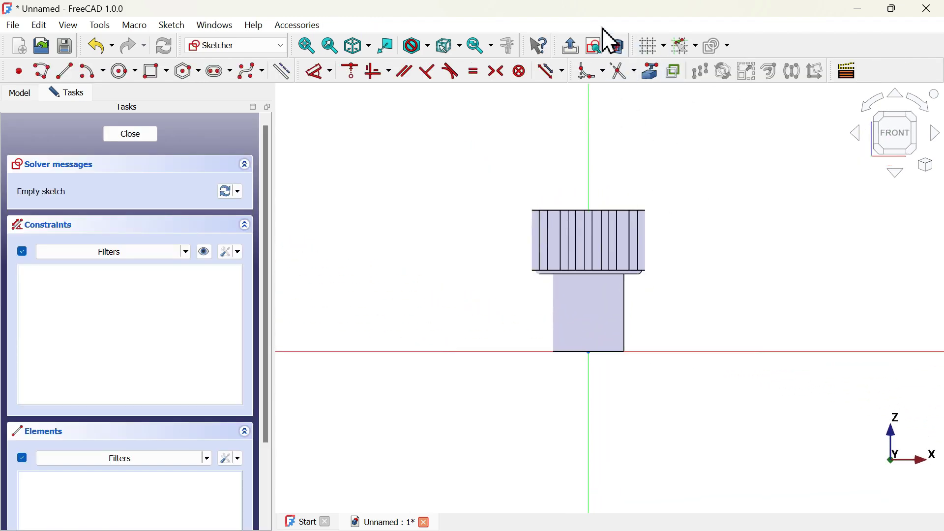
Section the view at the sketch plane and project the narrow cylinder's side edge into the sketch as external geometry.
left_click(624, 50)
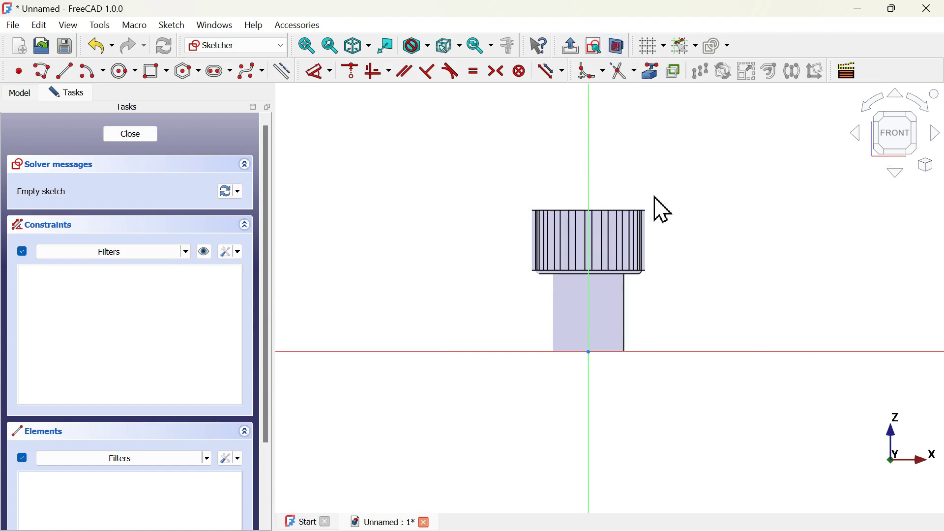
scroll(659, 209, "up", 3)
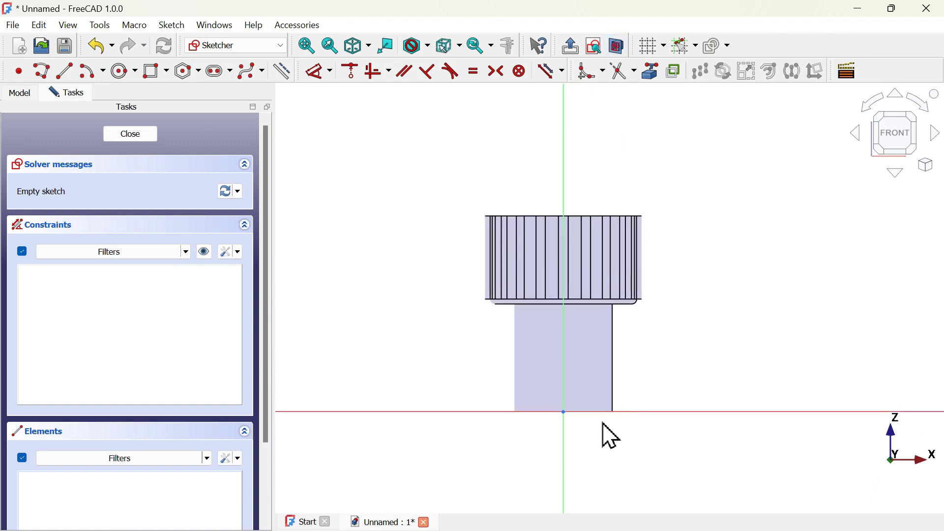
scroll(611, 436, "up", 4)
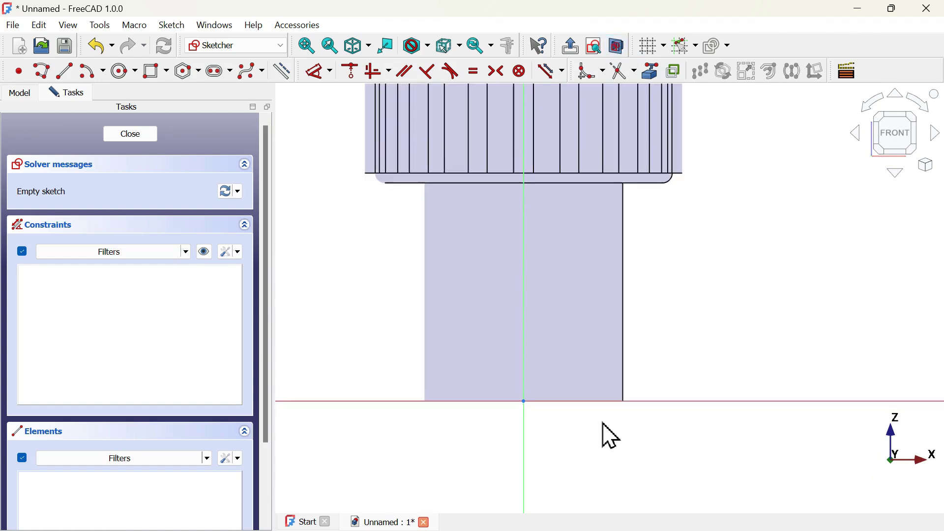
left_click(651, 70)
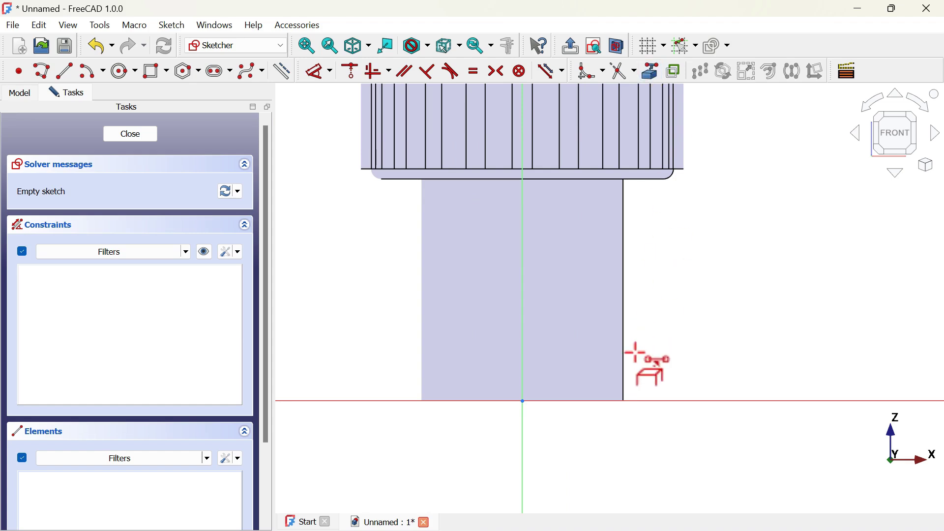
left_click(627, 378)
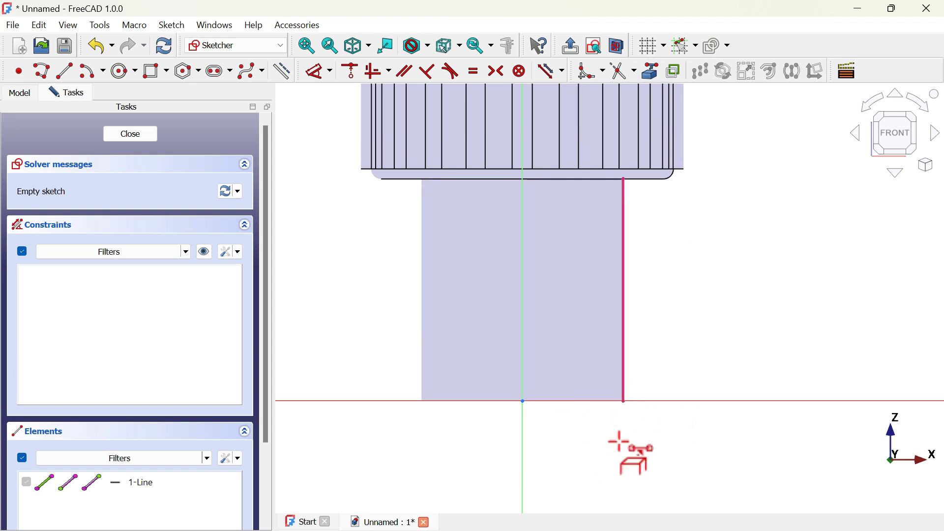
Draw a closed triangle about 7 mm tall and 4.2 mm wide outside the projected edge, starting at the edge's lower endpoint, with a horizontal upper side.
scroll(642, 431, "up", 2)
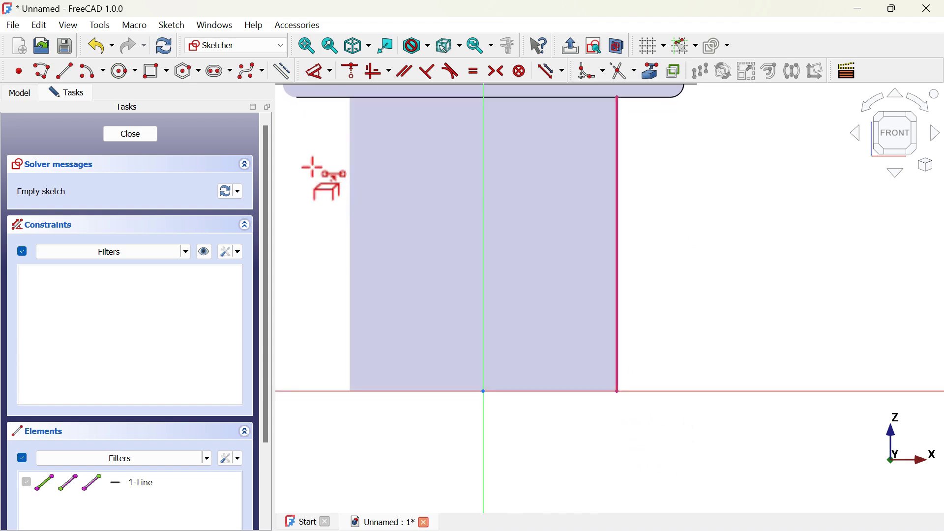
left_click(42, 73)
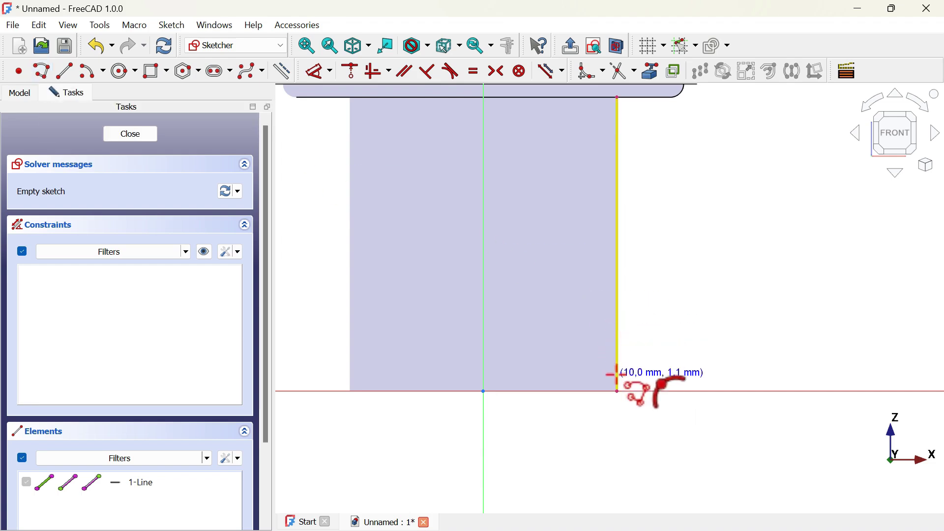
scroll(617, 375, "up", 3)
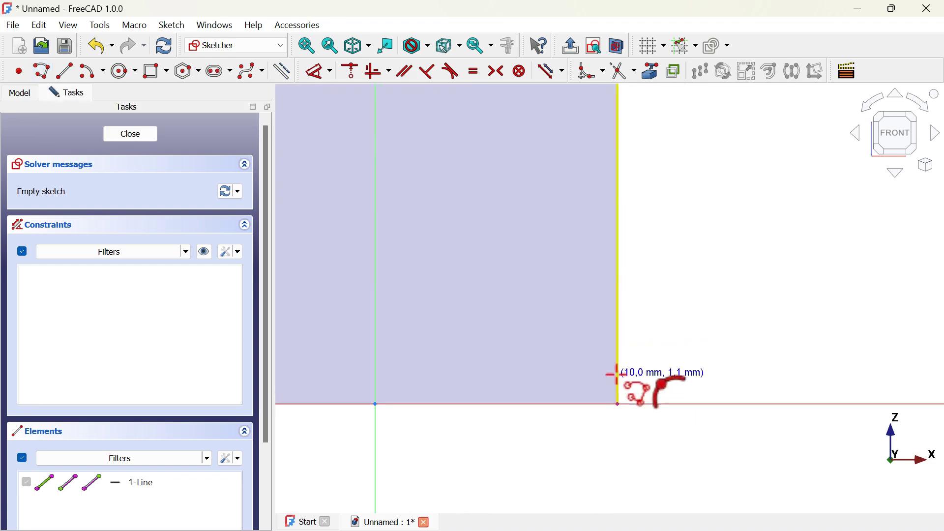
left_click(618, 405)
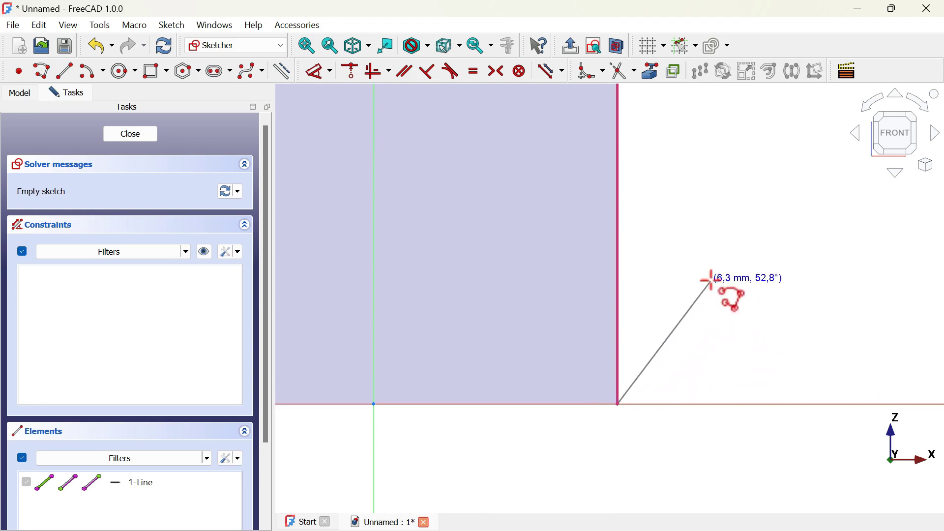
left_click(721, 232)
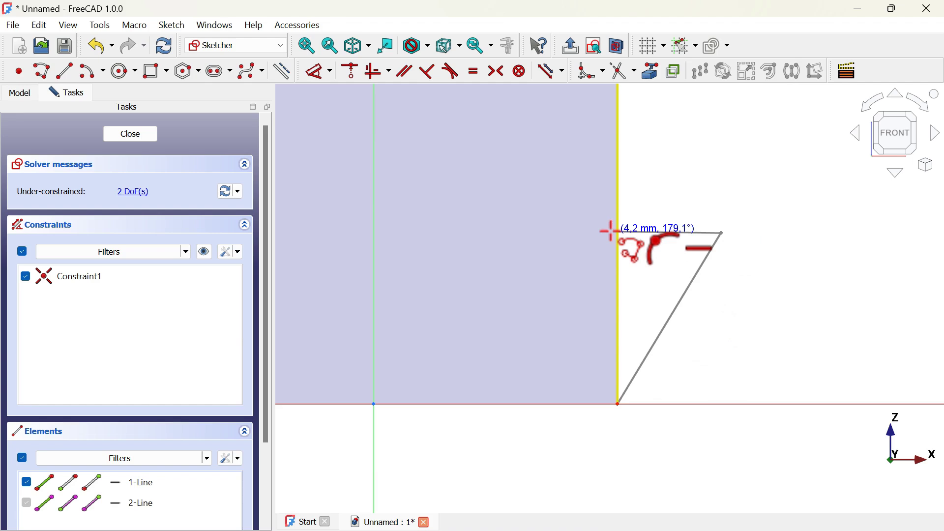
left_click(610, 231)
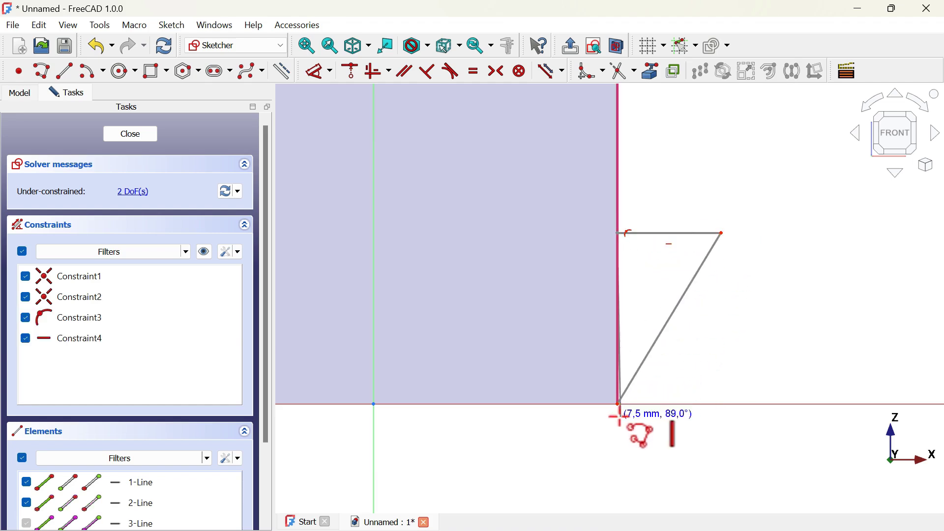
left_click(617, 404)
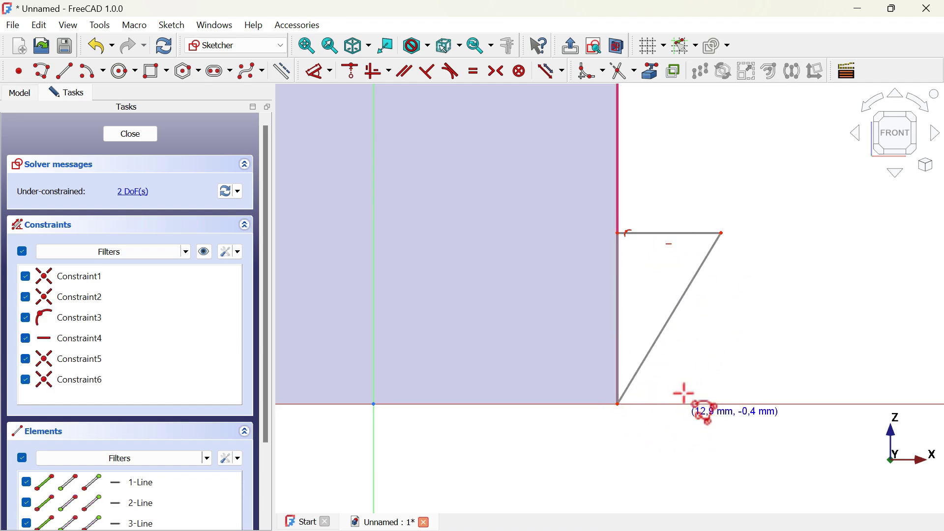
Check the barb dimensions in the technical drawing and set the triangle's vertical side to 4 mm.
scroll(570, 411, "down", 2)
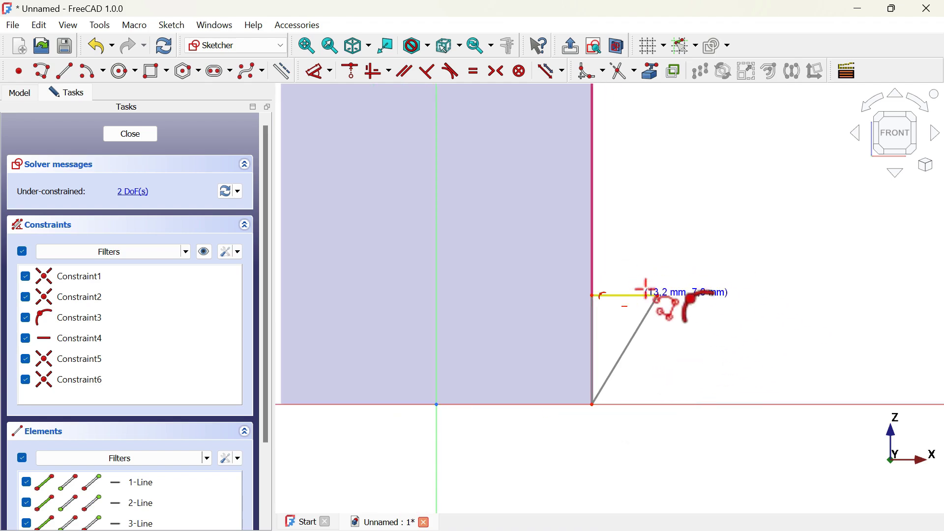
left_click(319, 70)
scroll(653, 214, "down", 2)
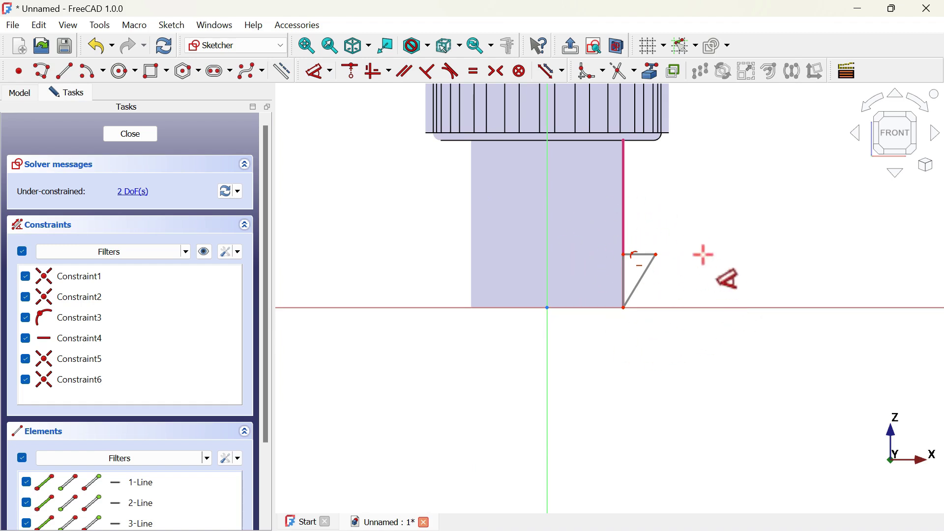
key("alt+Tab")
key("alt+Tab")
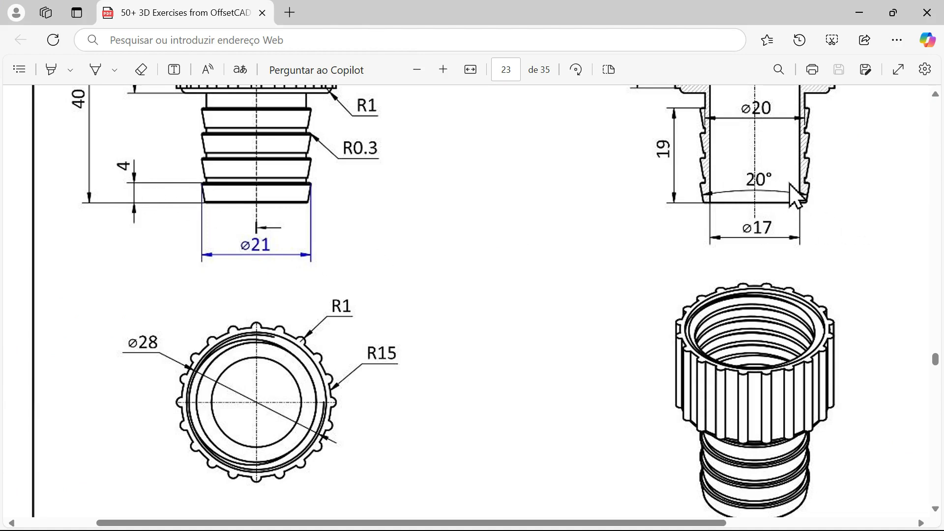
key("alt+Tab")
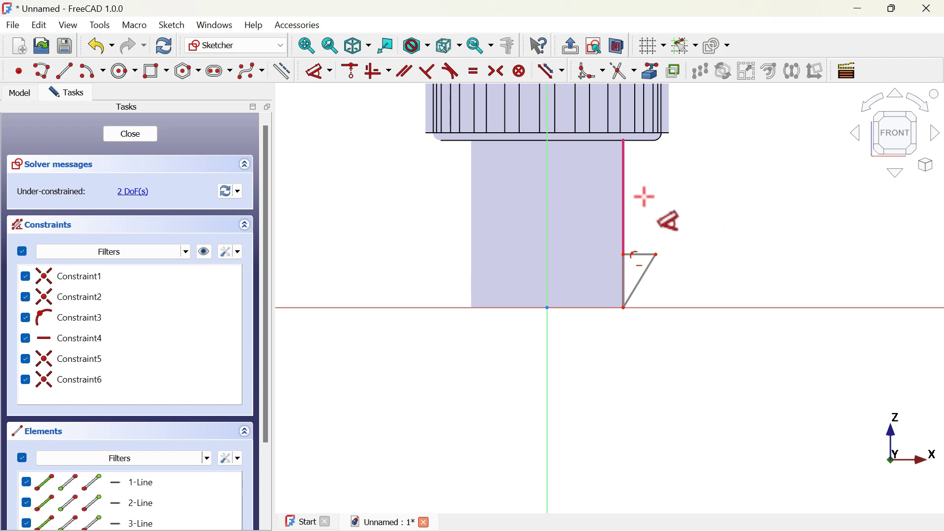
left_click(617, 312)
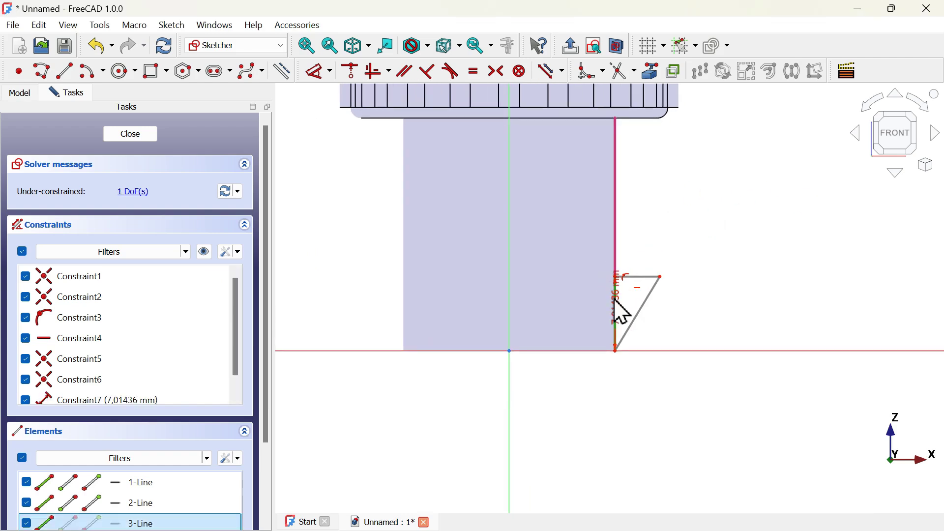
left_click(356, 231)
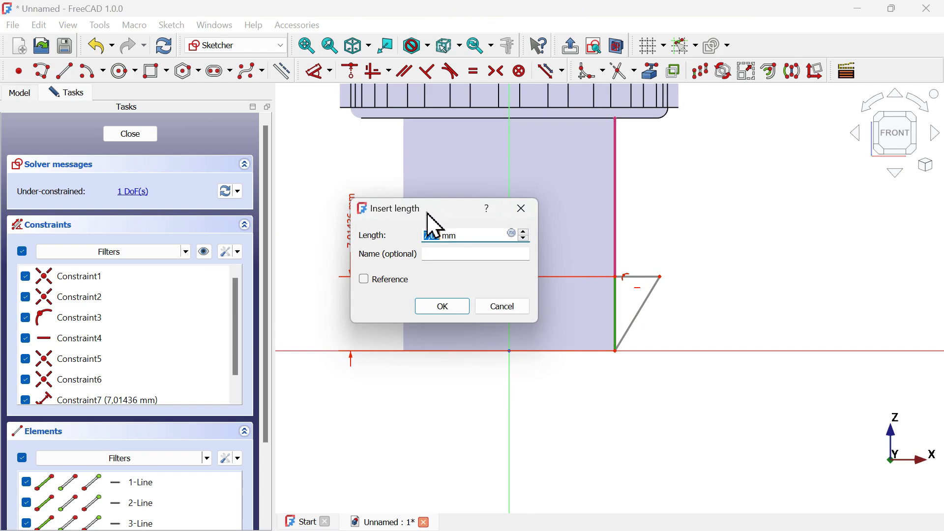
key("Return")
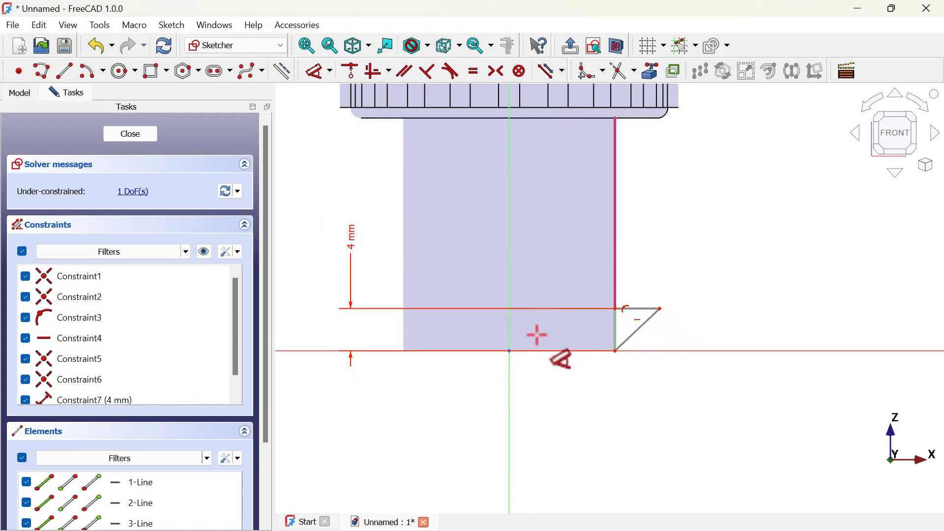
Constrain the triangle's slanted side at 10° to the vertical axis, checking the drawing, and close the sketch.
scroll(537, 333, "up", 2)
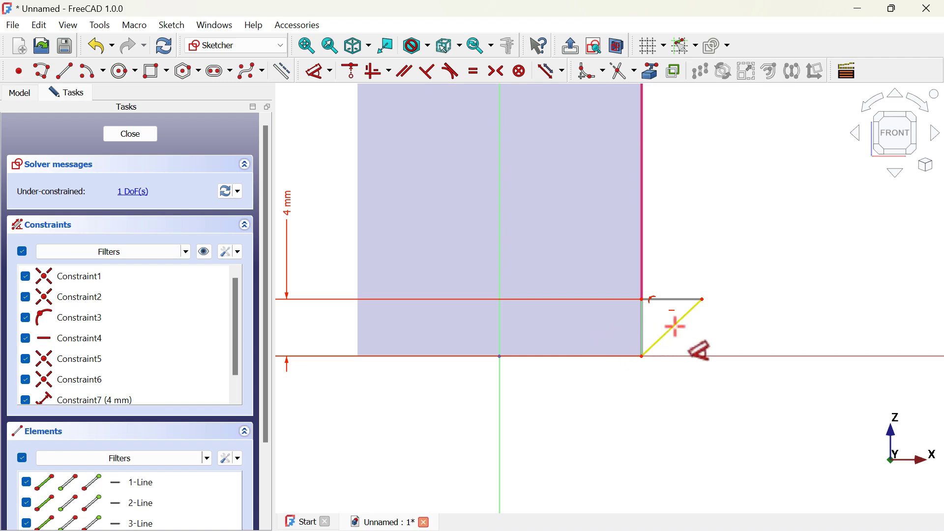
left_click(675, 326)
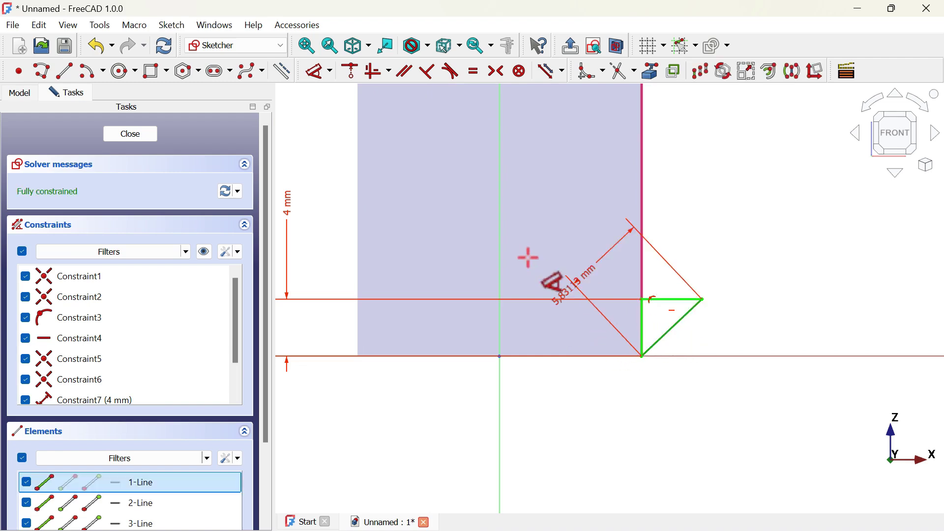
left_click(499, 244)
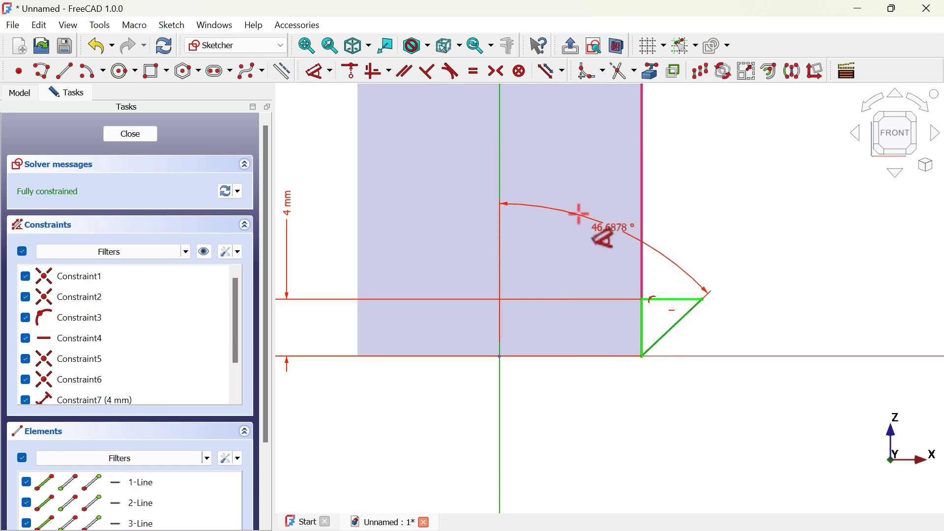
key("alt+Tab")
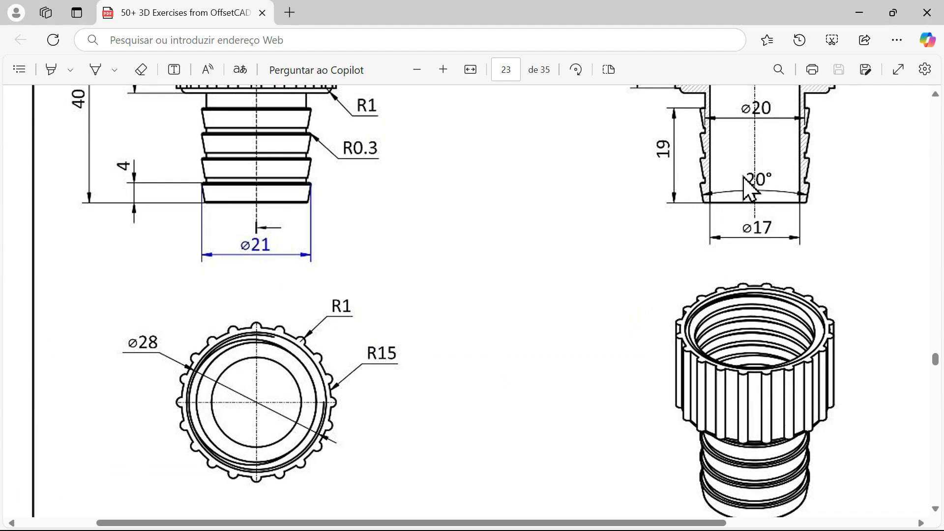
key("alt+Tab")
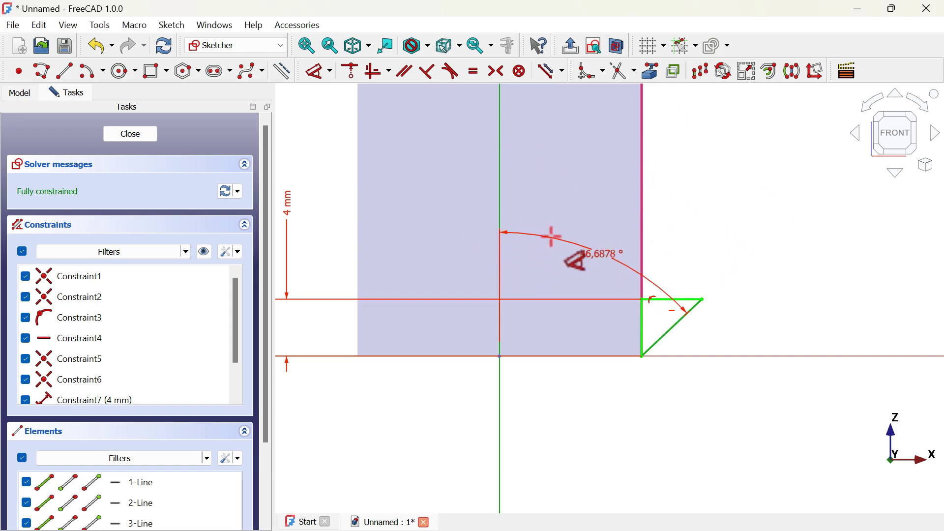
left_click(586, 232)
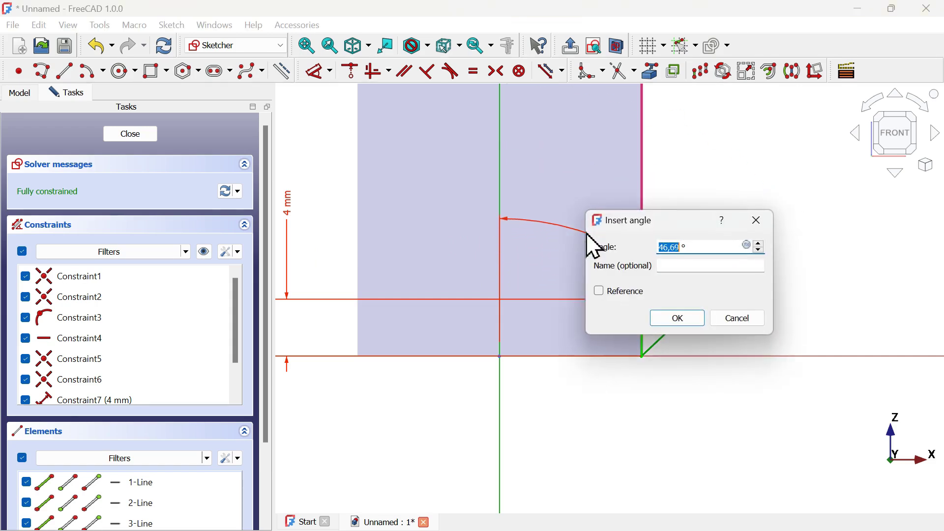
key("Return")
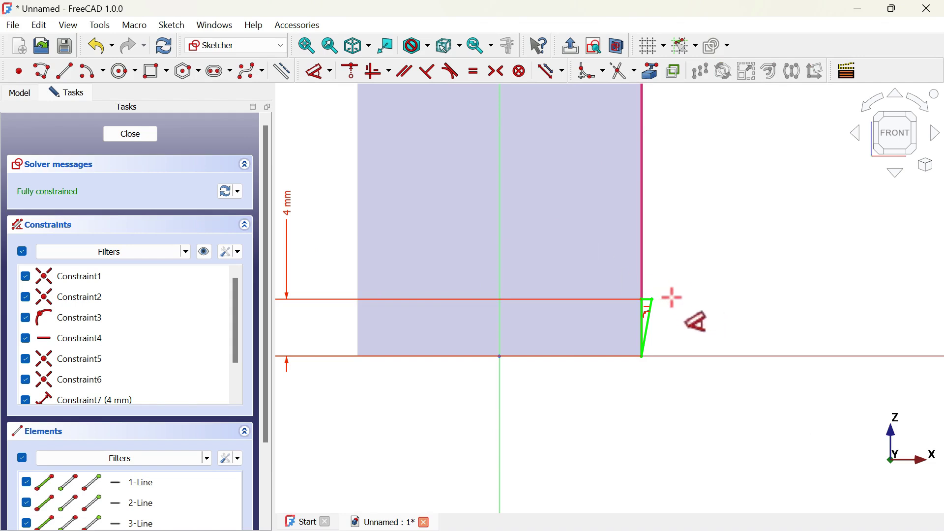
scroll(672, 298, "down", 3)
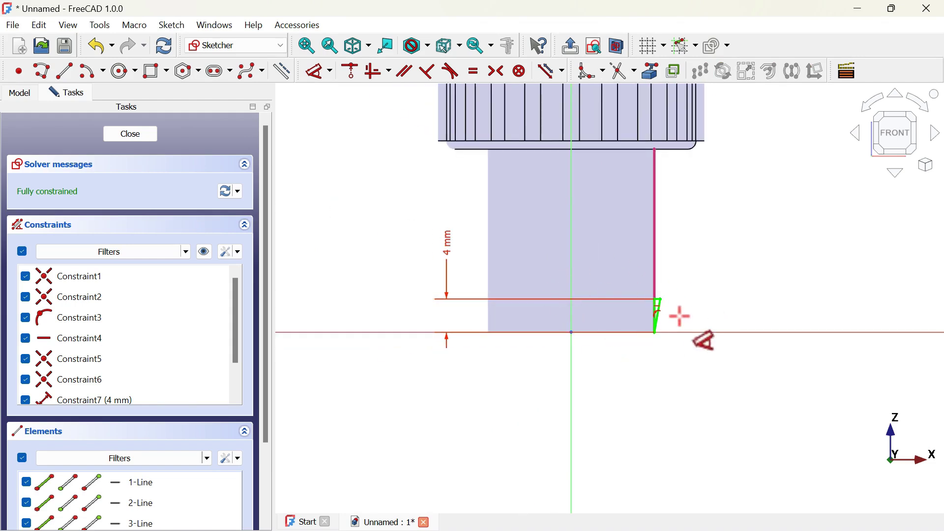
left_click(139, 133)
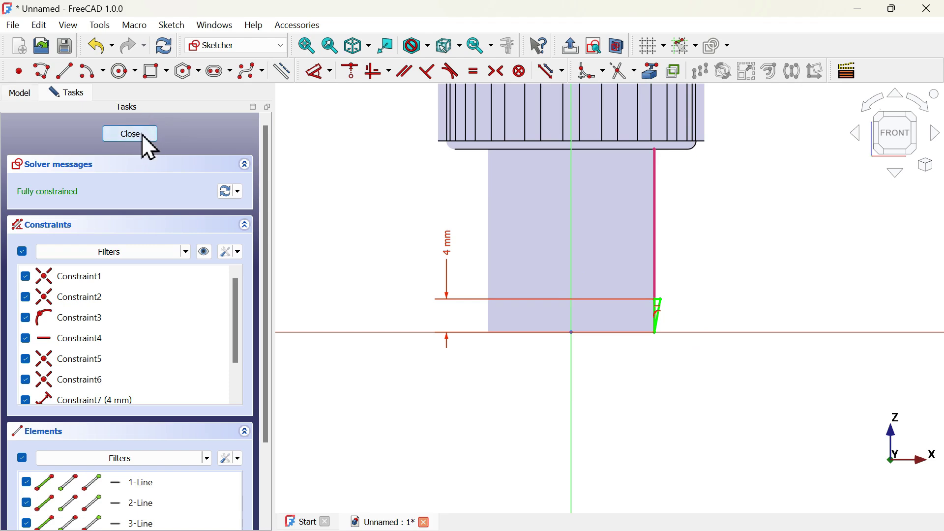
Revolve the triangular barb profile 360° around the vertical sketch axis to form a ring at the narrow cylinder's lower end.
scroll(595, 317, "up", 4)
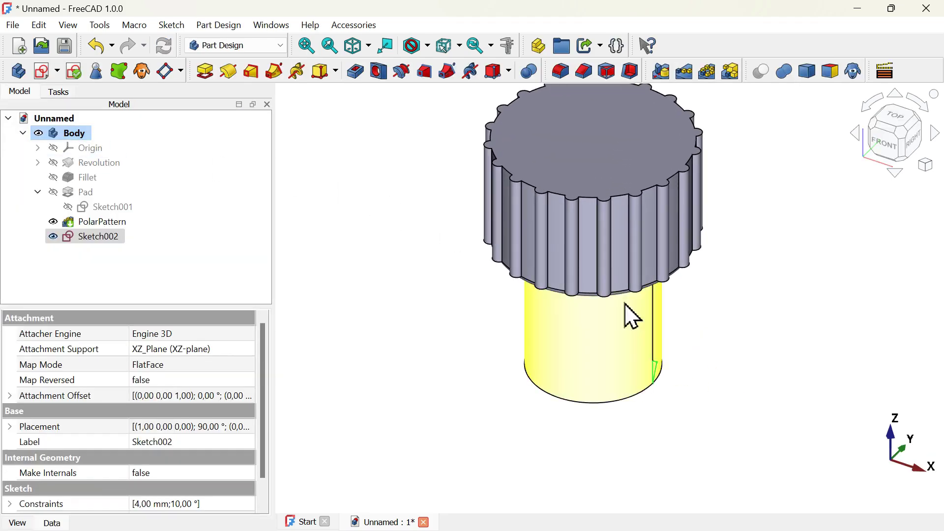
left_click(228, 71)
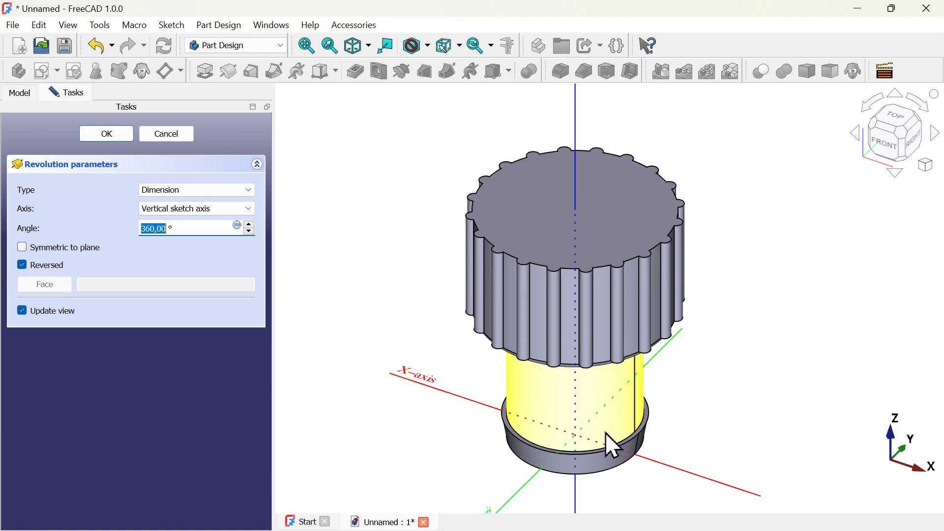
scroll(720, 358, "down", 3)
mouse_move(596, 415)
middle_mouse_down()
mouse_move(661, 364)
mouse_move(695, 299)
mouse_move(660, 275)
middle_mouse_up()
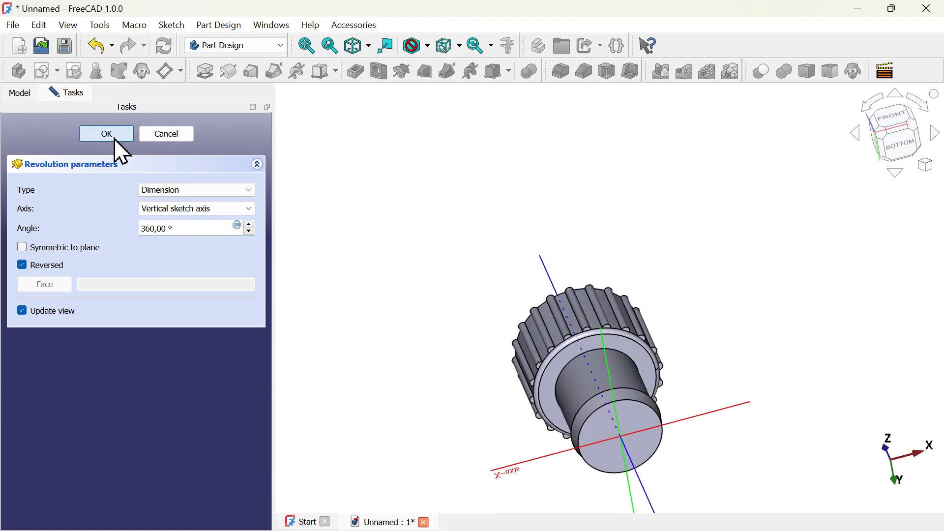
left_click(113, 135)
key("0")
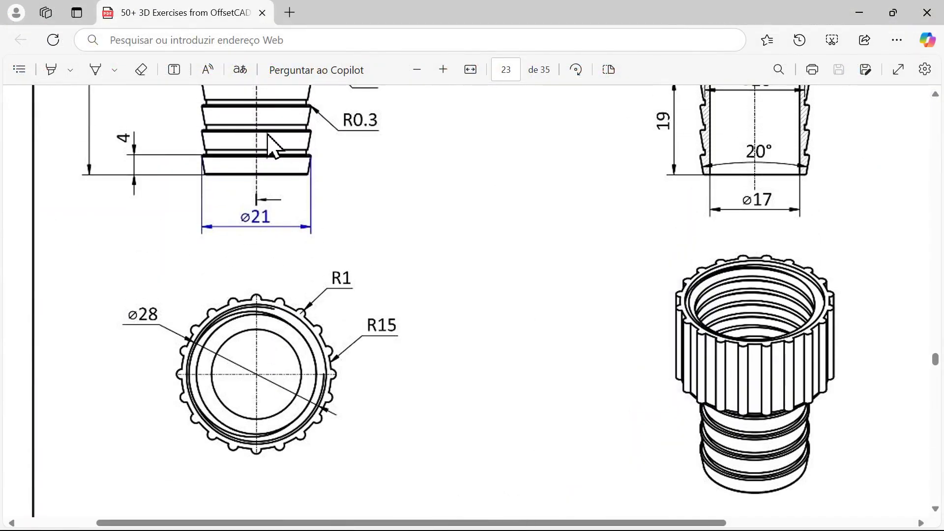
Create a linear pattern of the revolved barb ring with its direction along the Base Z axis.
scroll(268, 196, "up", 2)
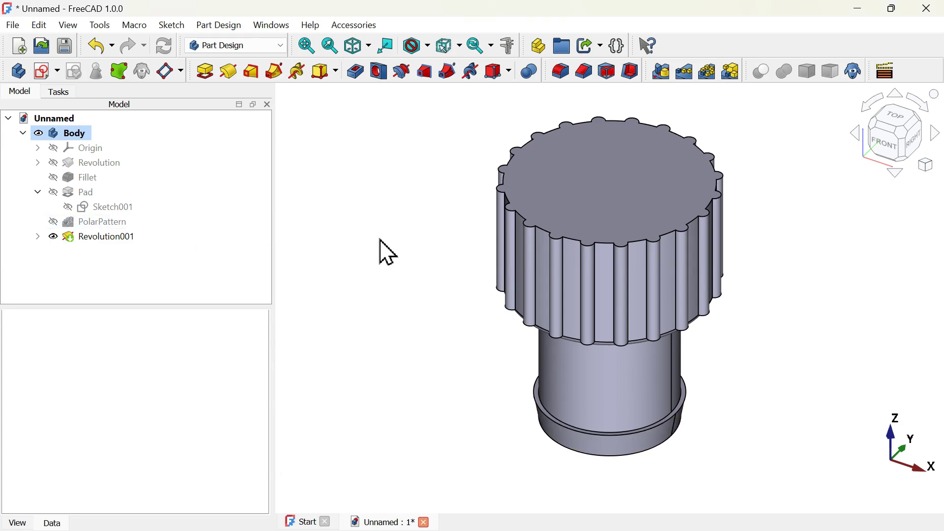
left_click(120, 238)
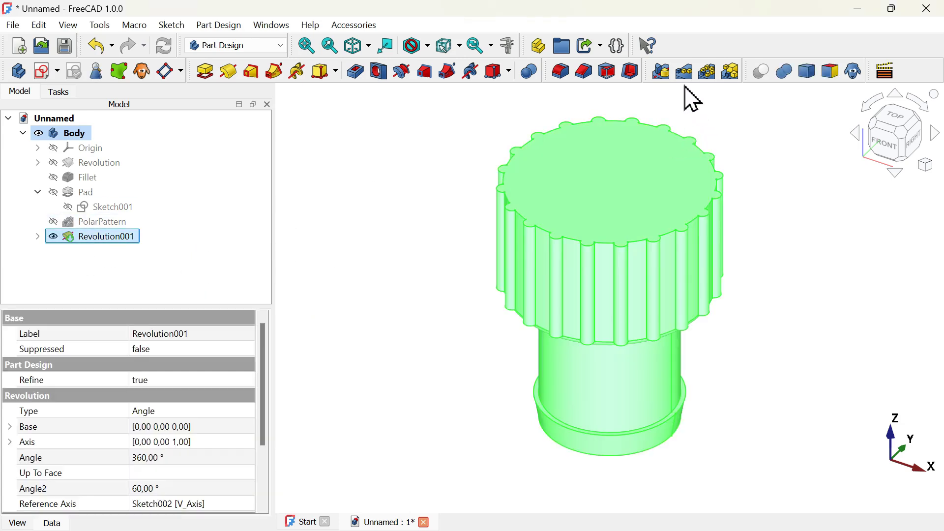
left_click(685, 72)
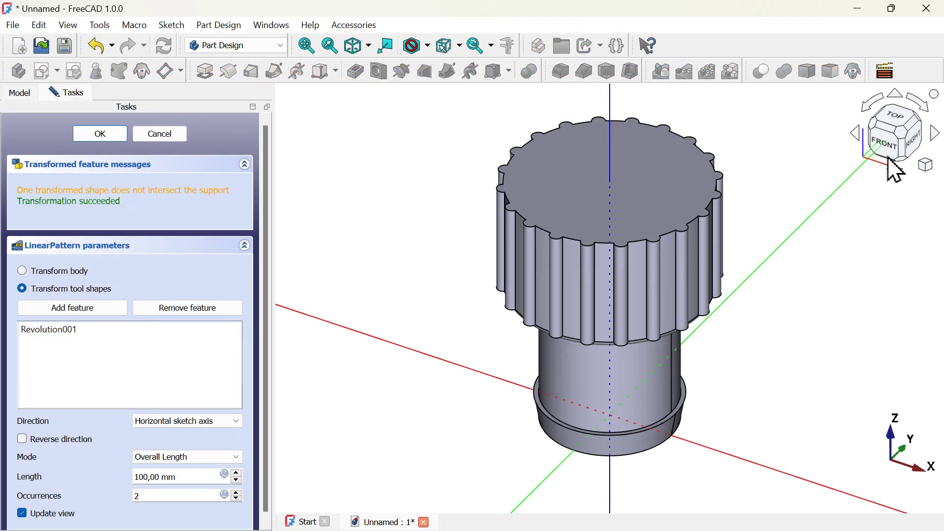
left_click(889, 157)
scroll(628, 193, "down", 2)
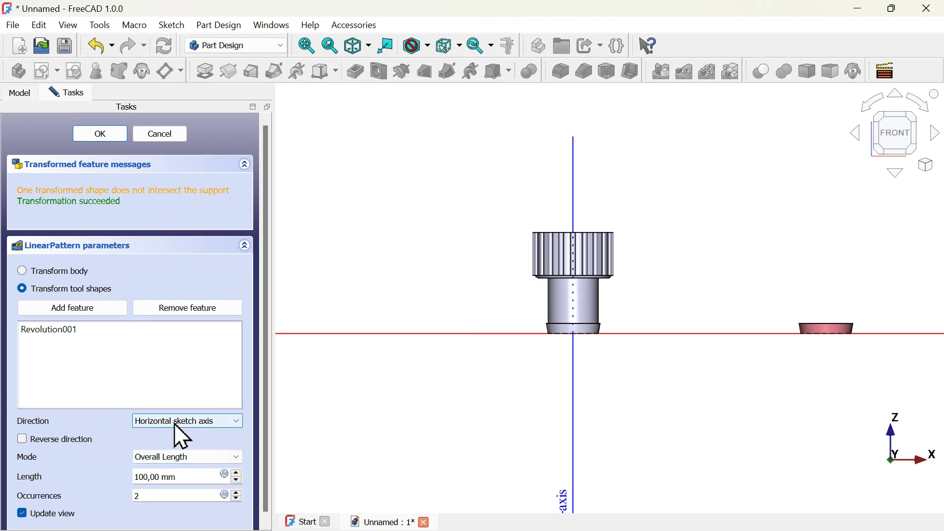
left_click(212, 421)
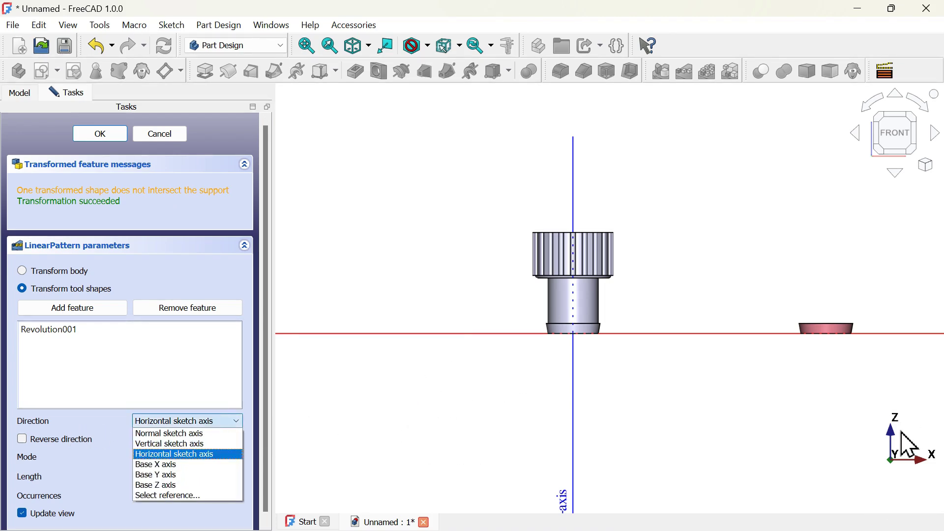
left_click(176, 485)
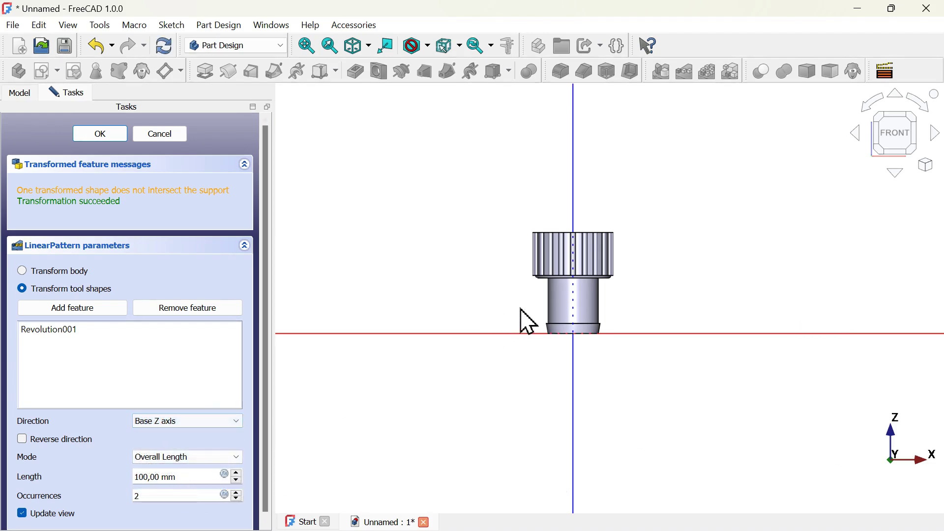
scroll(481, 393, "down", 2)
scroll(572, 163, "up", 2)
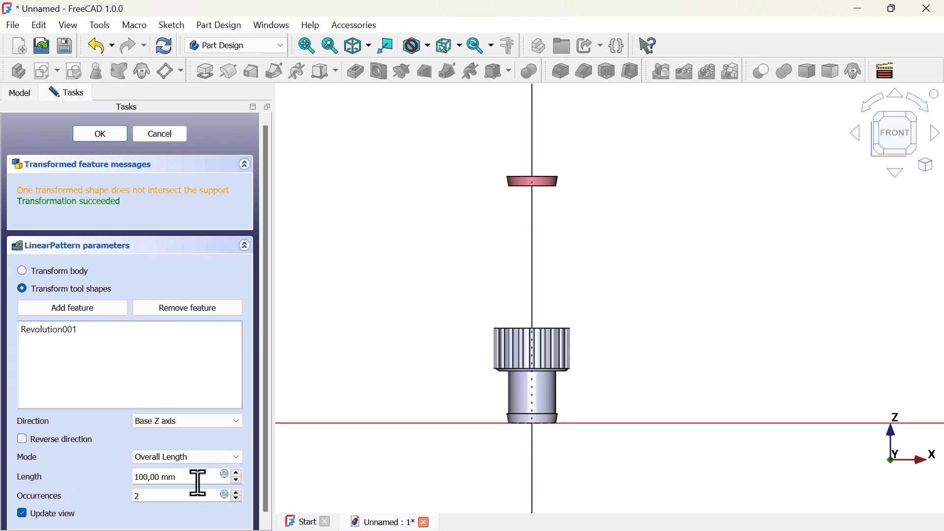
Set the pattern's overall length to 19-4 mm, checking the drawing, and its occurrences to 4.
left_click_drag(198, 482, 88, 476)
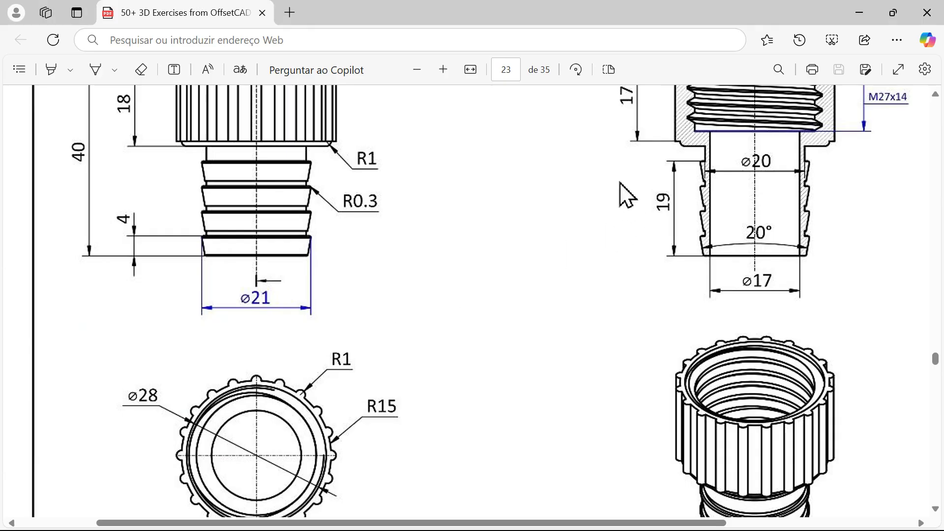
key("alt+Tab")
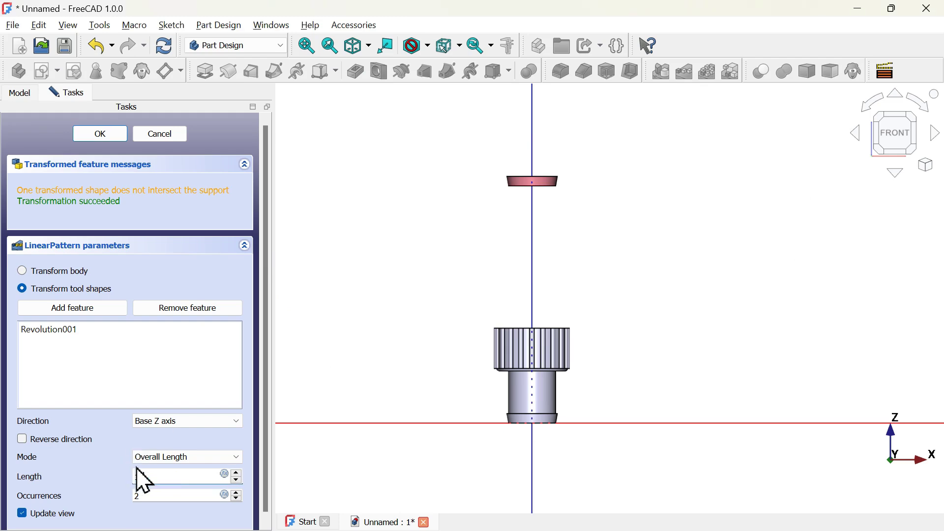
type("19")
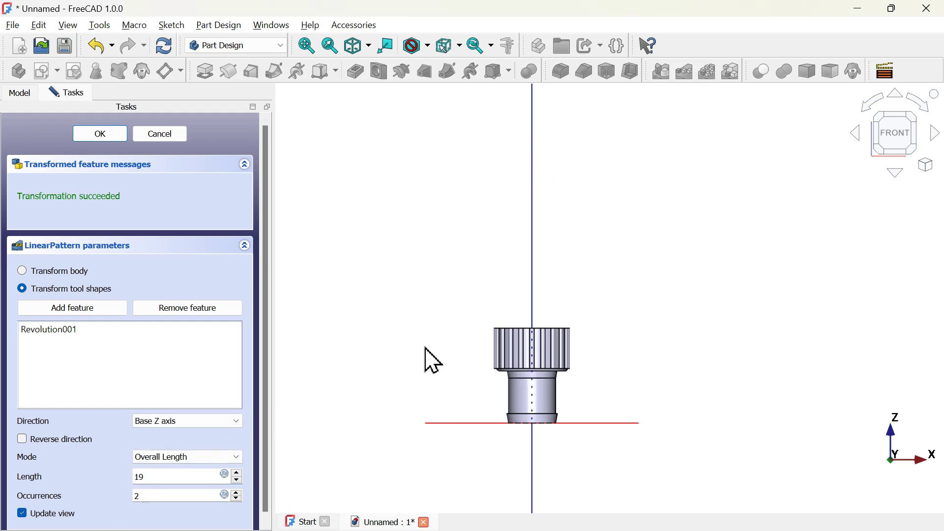
scroll(549, 394, "up", 5)
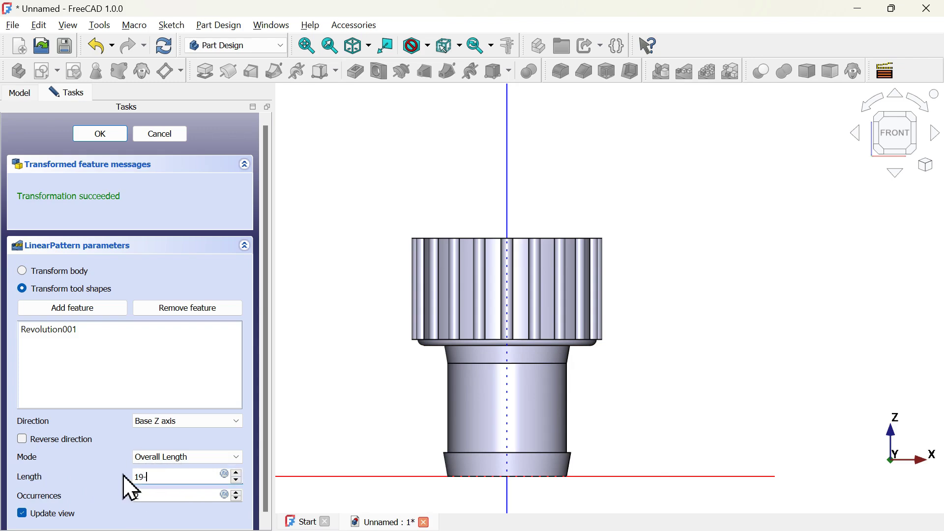
left_click(357, 425)
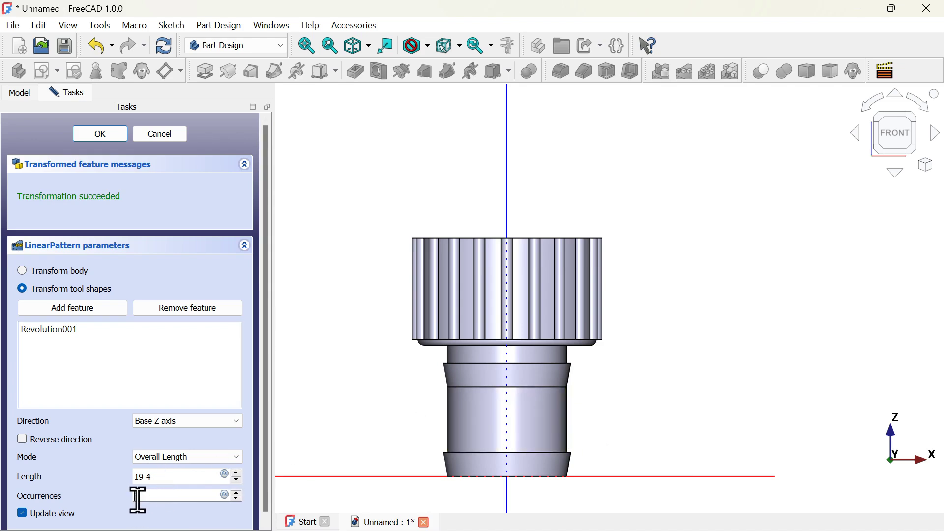
scroll(138, 500, "up", 2)
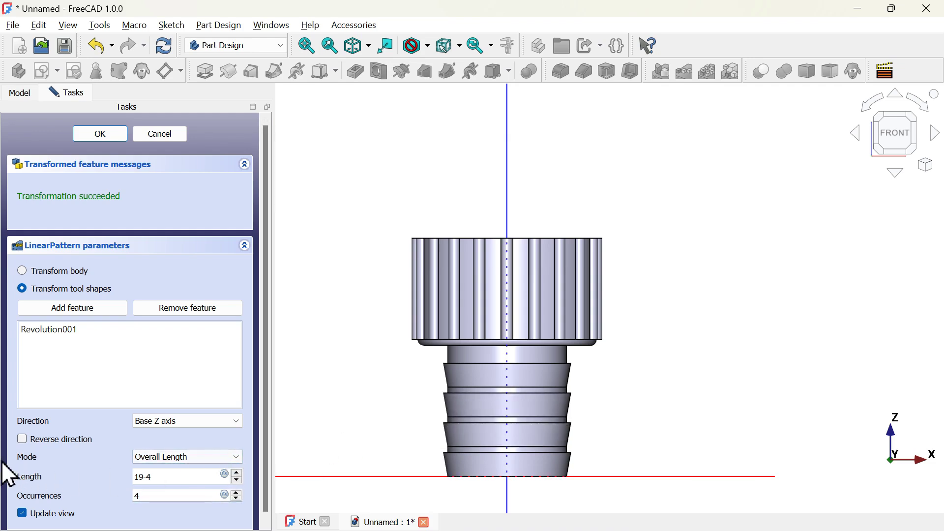
Look at the pattern's Offset mode, restore Overall Length mode, and accept the linear pattern.
left_click(216, 458)
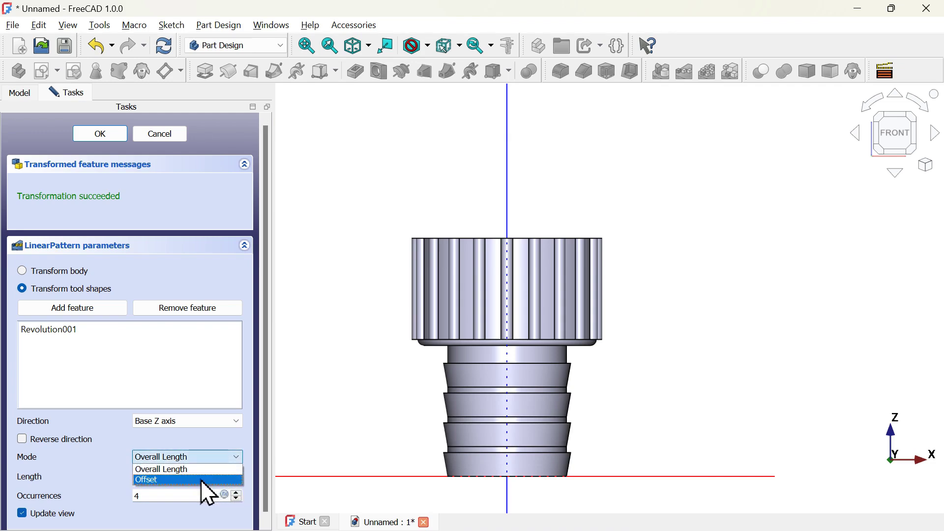
left_click(202, 479)
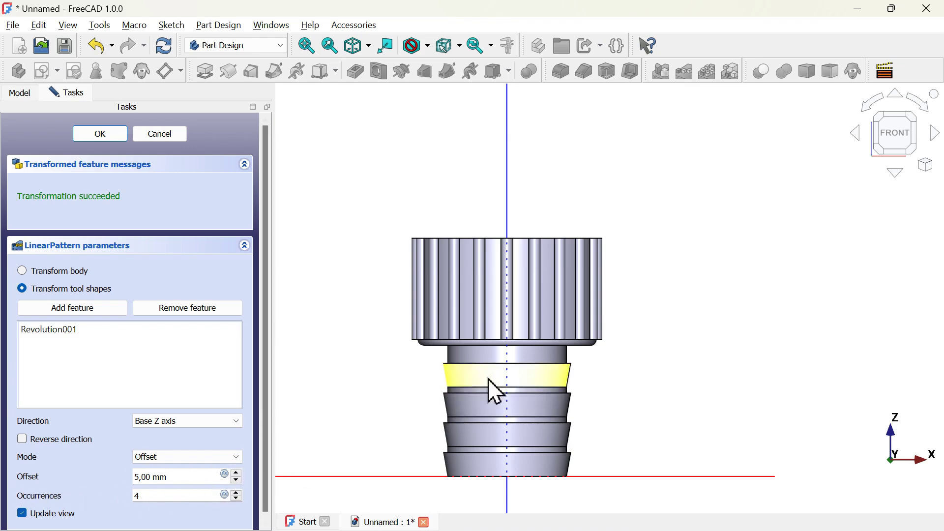
left_click(192, 460)
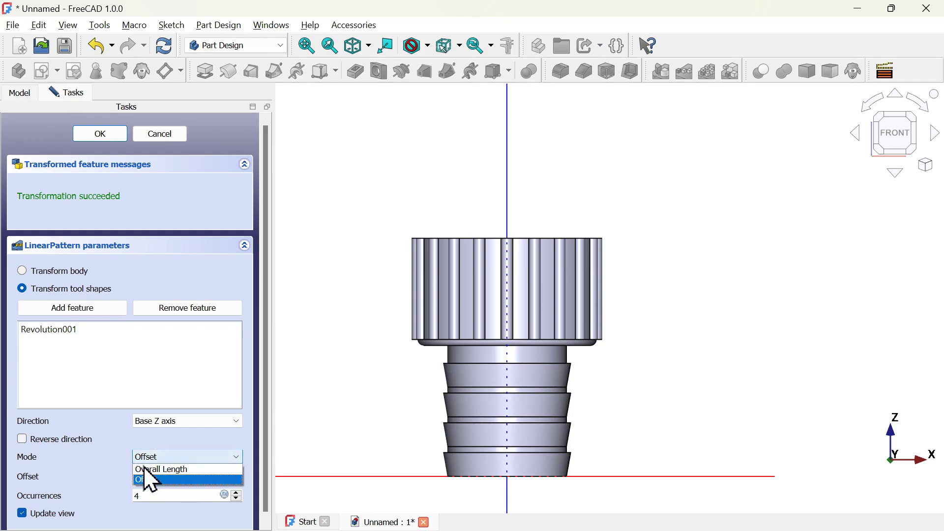
left_click(211, 470)
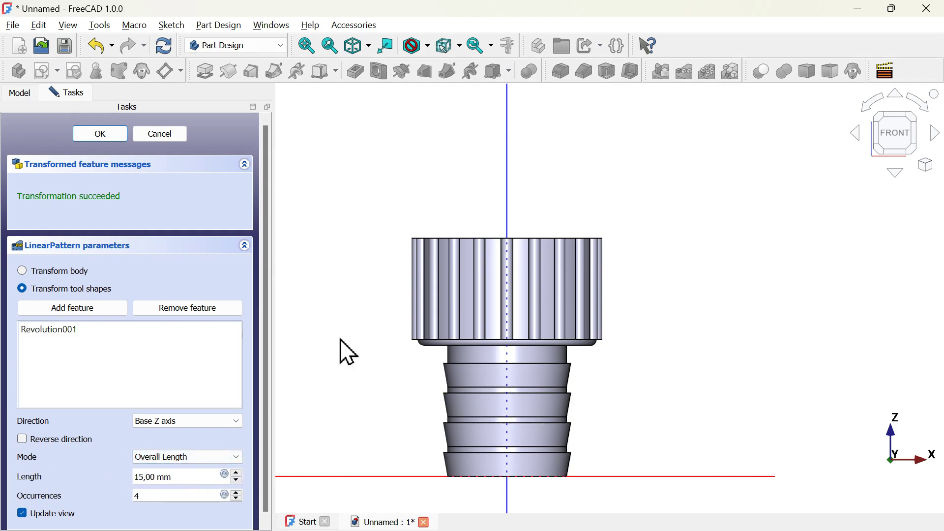
left_click(101, 133)
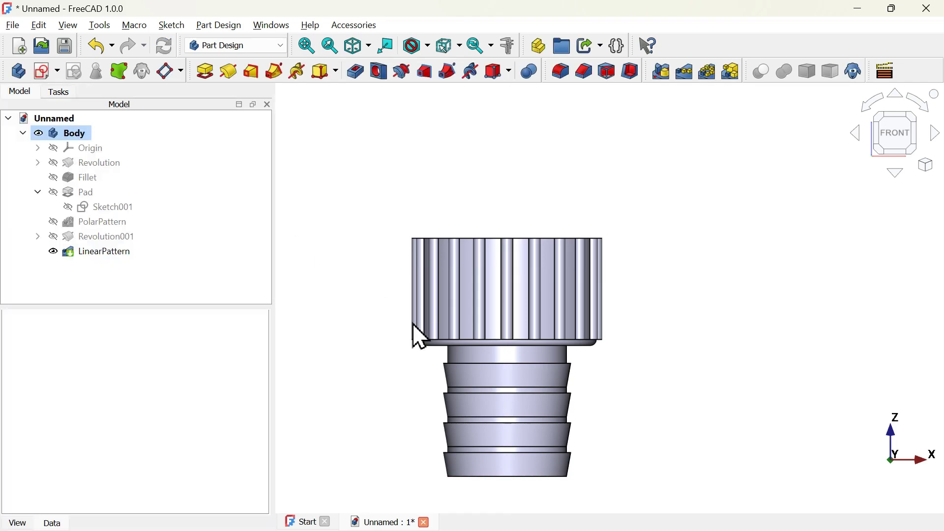
Fillet the upper outer edges of the four barbs and the lowest barb's bottom edge with a 0.3 mm radius, checking the drawing.
key("alt+Tab")
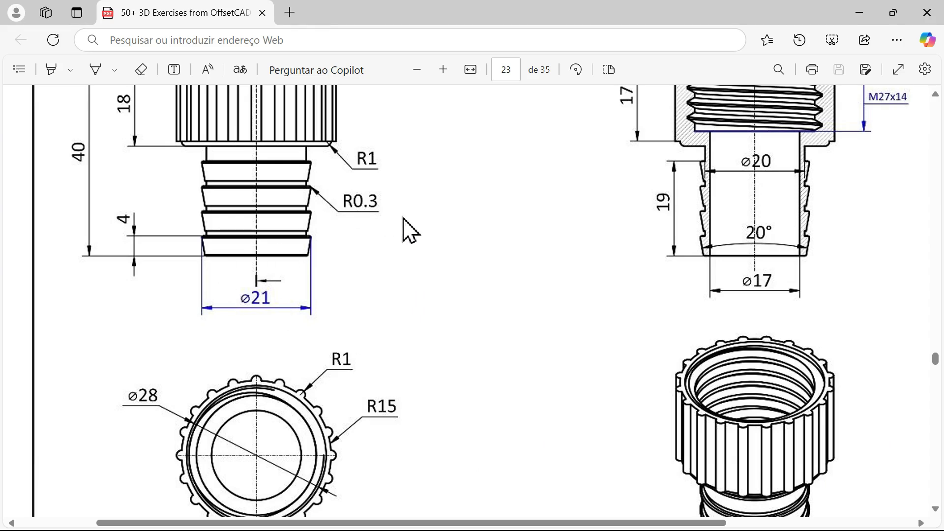
key("alt+Tab")
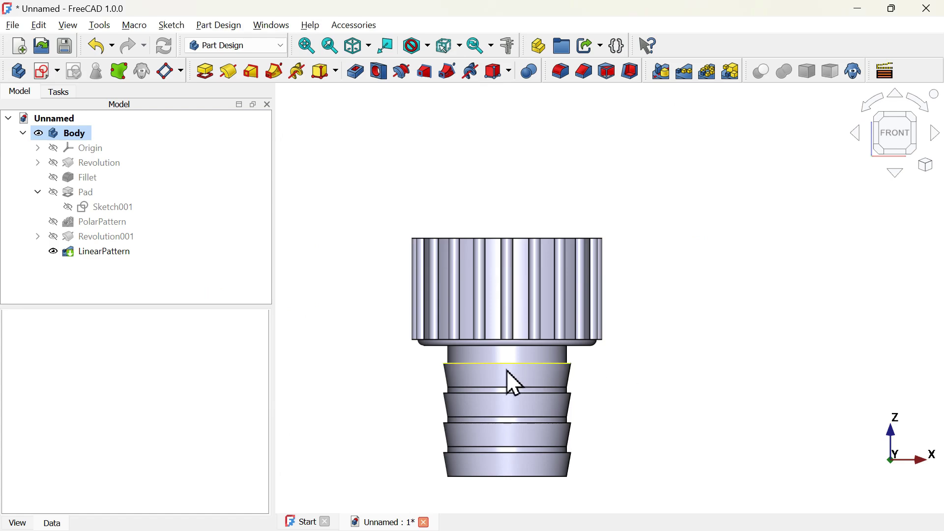
left_click(531, 370)
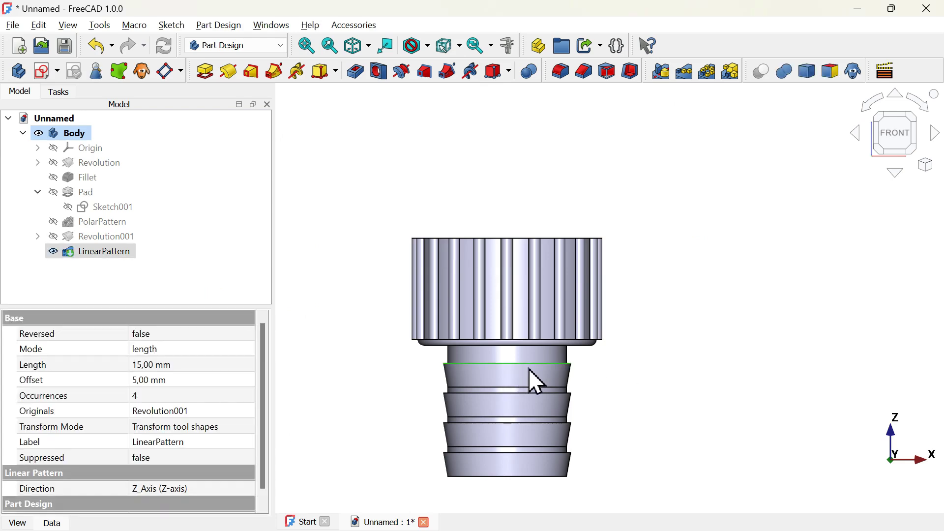
left_click(560, 393, "ctrl")
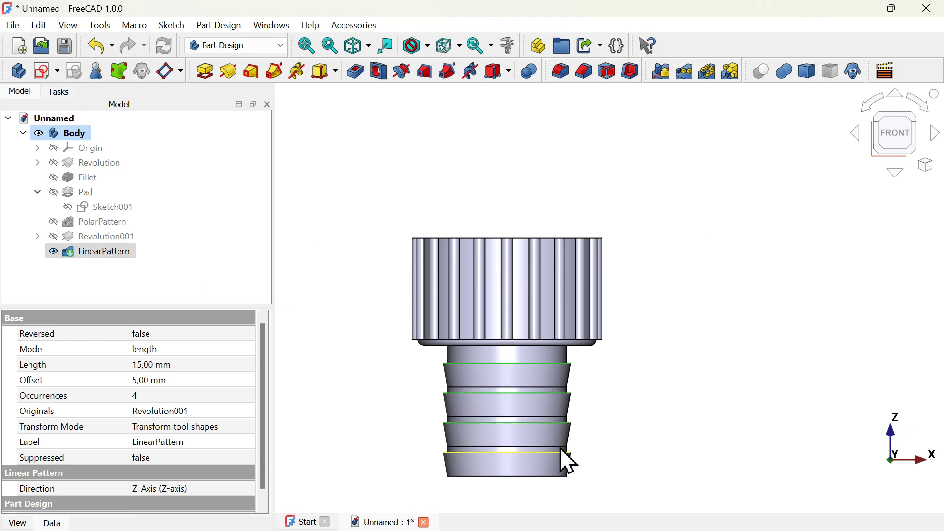
left_click(561, 452, "ctrl")
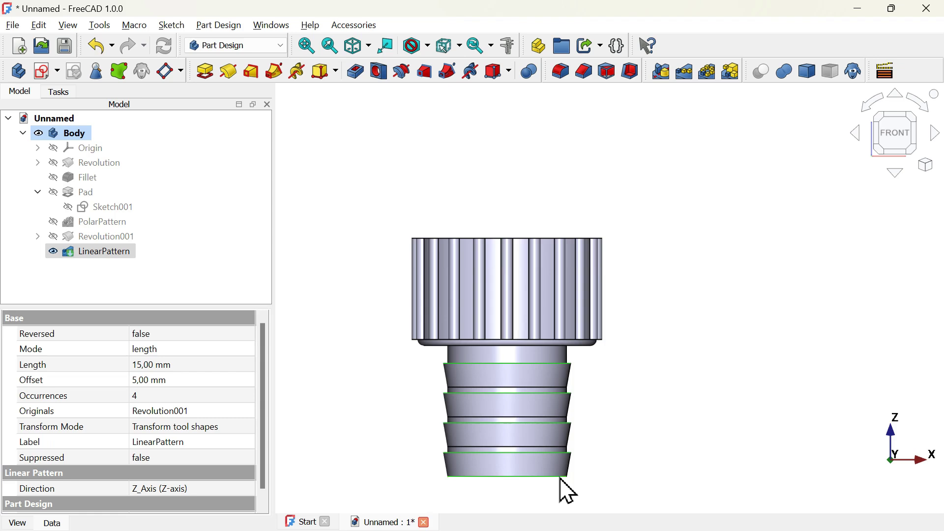
left_click(562, 79)
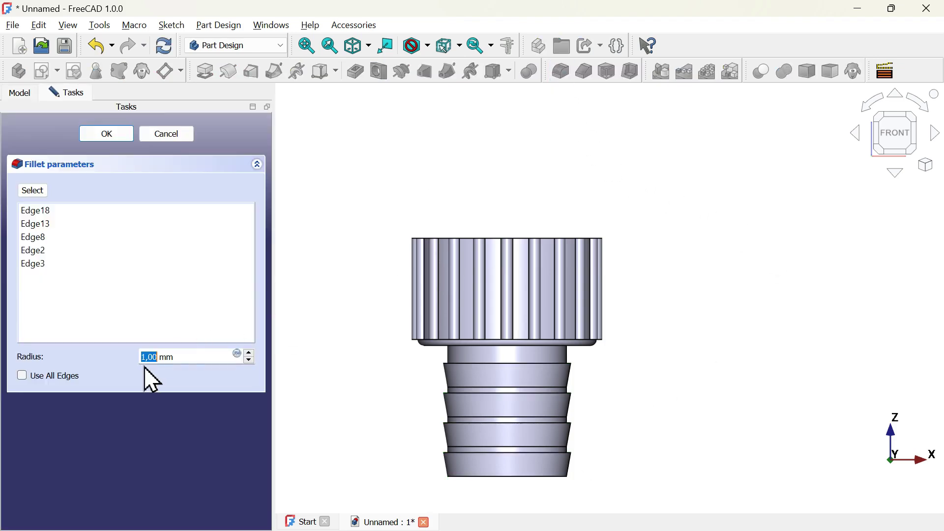
left_click_drag(191, 354, 115, 351)
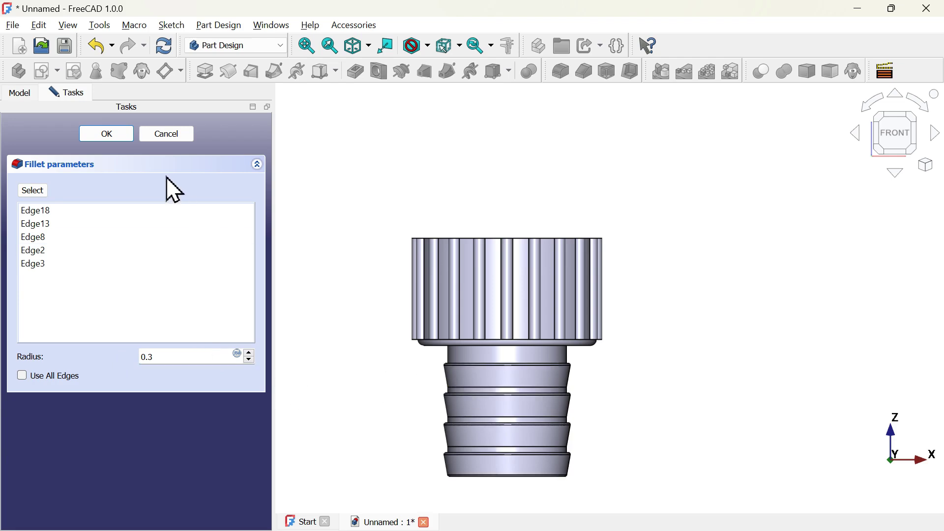
left_click(106, 134)
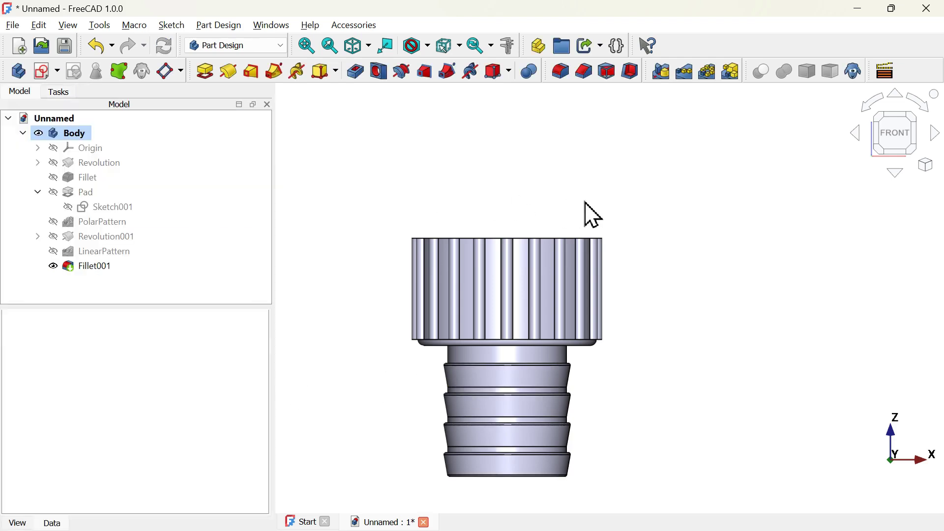
Switch to the PDF drawing in the browser and examine the section view's bore, recess and thread dimensions.
left_click_drag(586, 210, 654, 263)
key("alt+Tab")
scroll(501, 303, "down", 4, "ctrl")
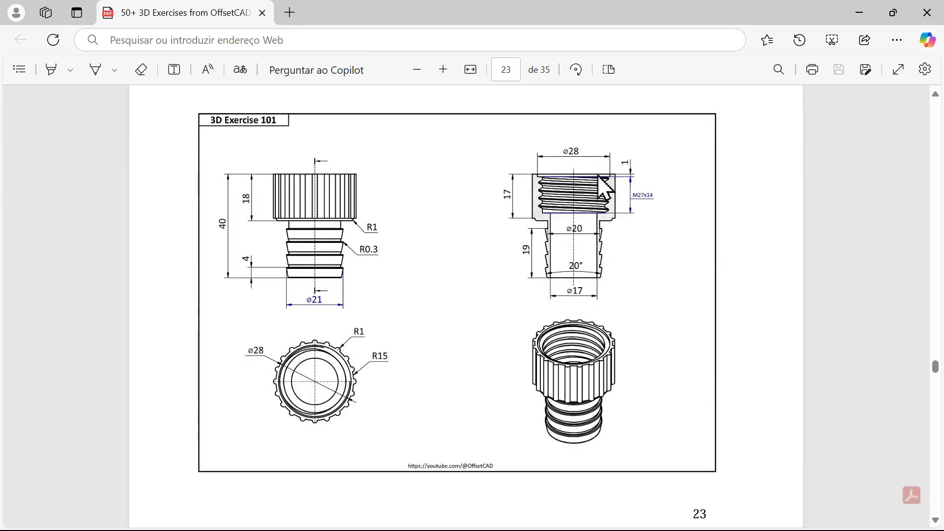
scroll(597, 177, "up", 3, "ctrl")
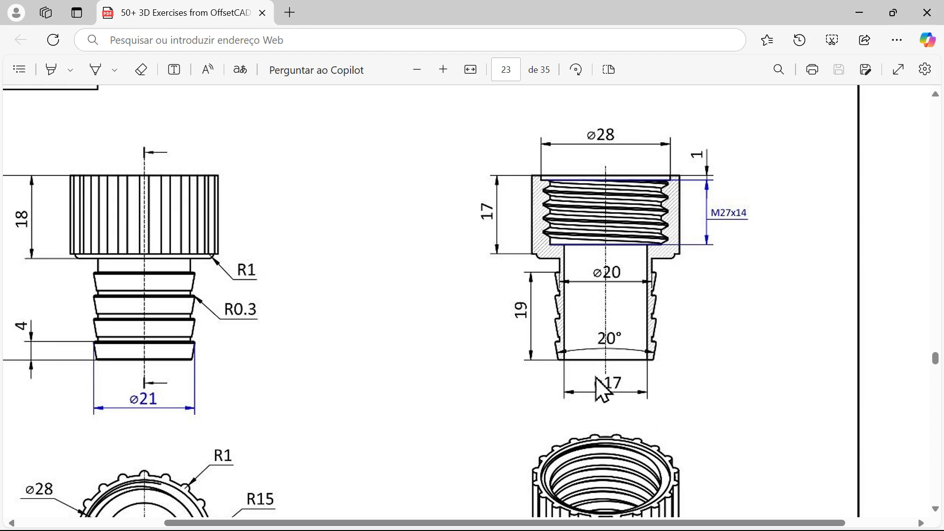
key("alt+Tab")
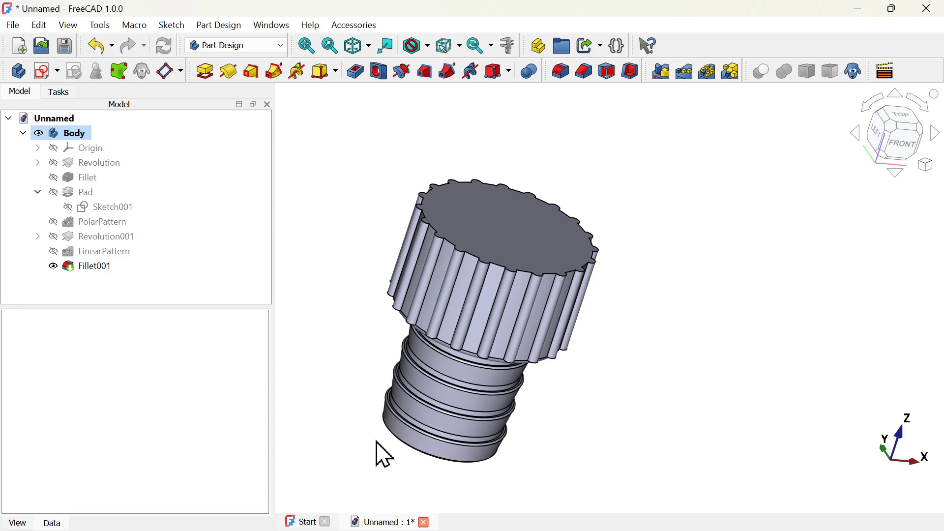
Cut a plain hole 17 mm in diameter and 100 mm deep from the barbed end's flat face through the whole connector.
middle_click_drag(341, 448, 414, 365)
scroll(568, 246, "down", 3)
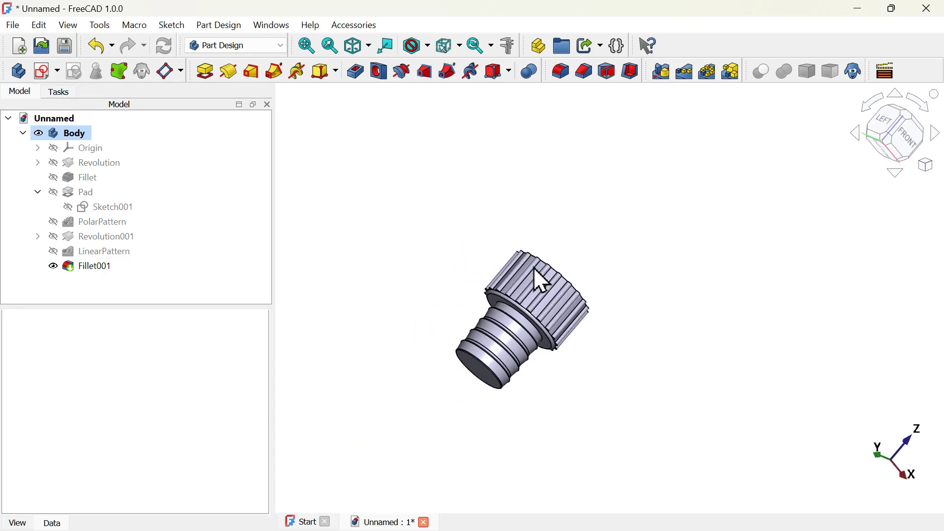
scroll(462, 376, "up", 3)
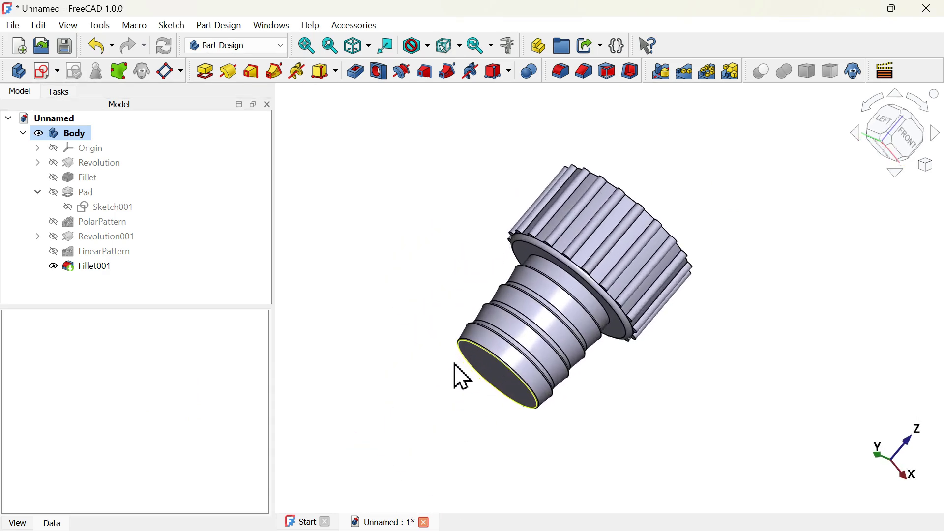
left_click(498, 377)
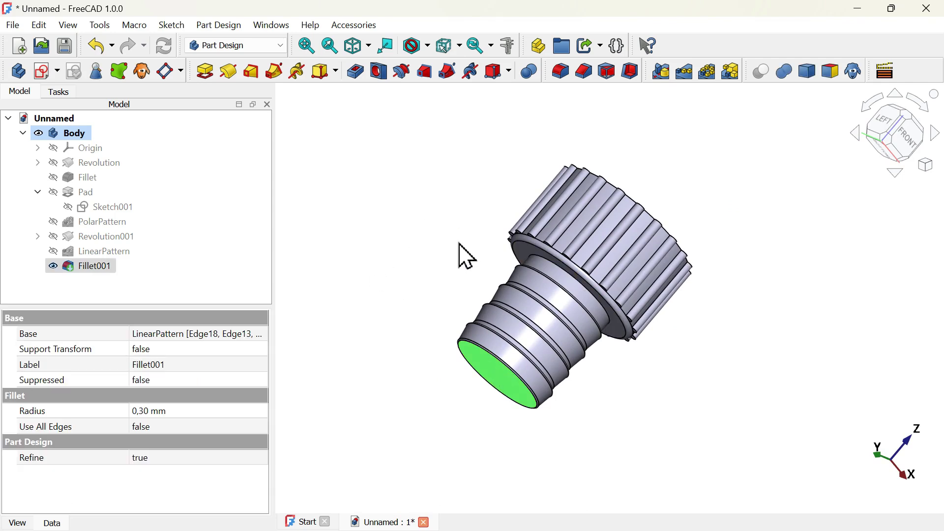
left_click(379, 72)
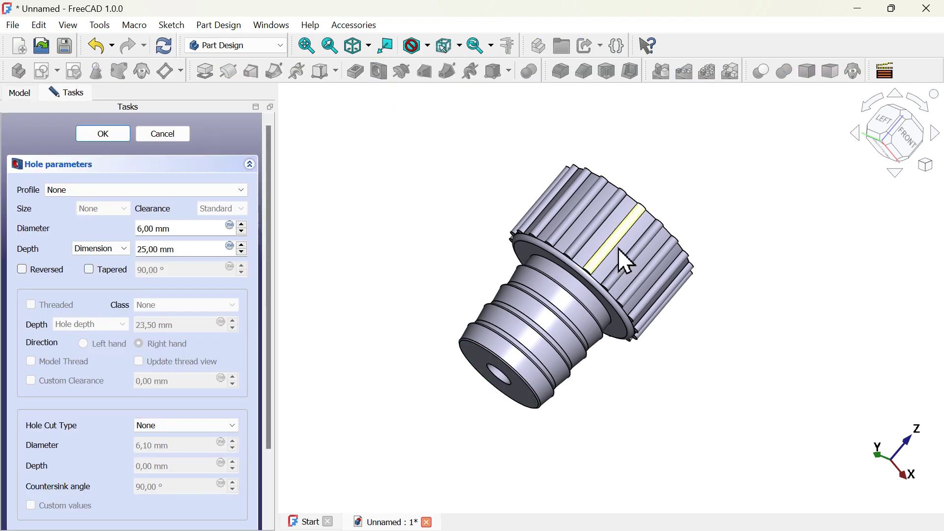
middle_click_drag(466, 386, 542, 349)
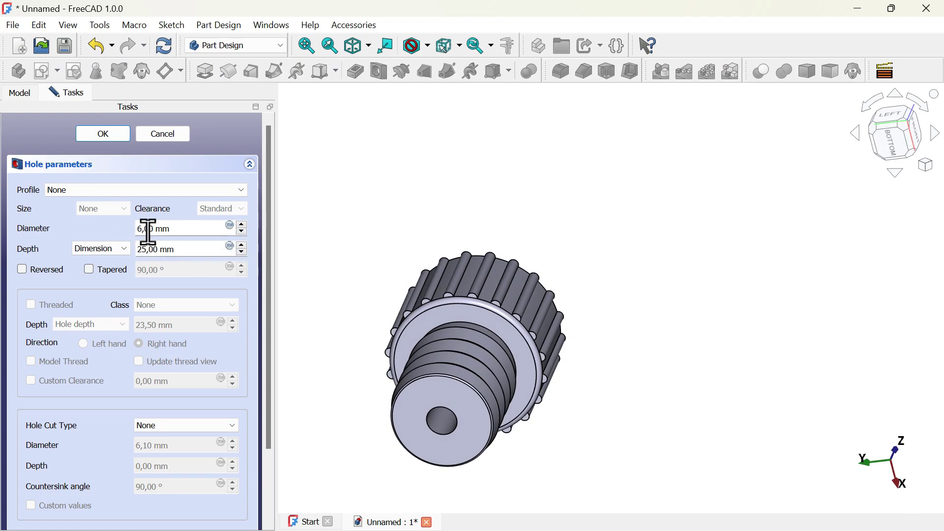
left_click_drag(203, 235, 87, 228)
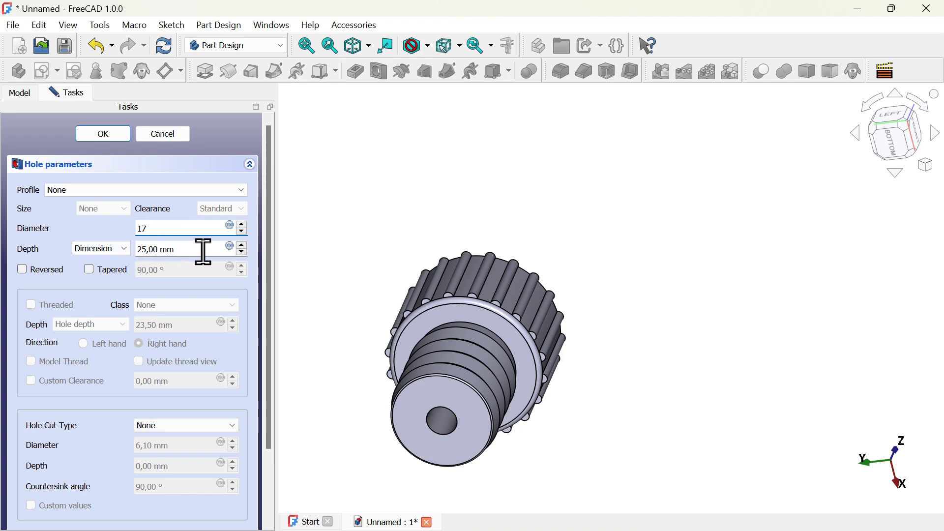
key("Tab")
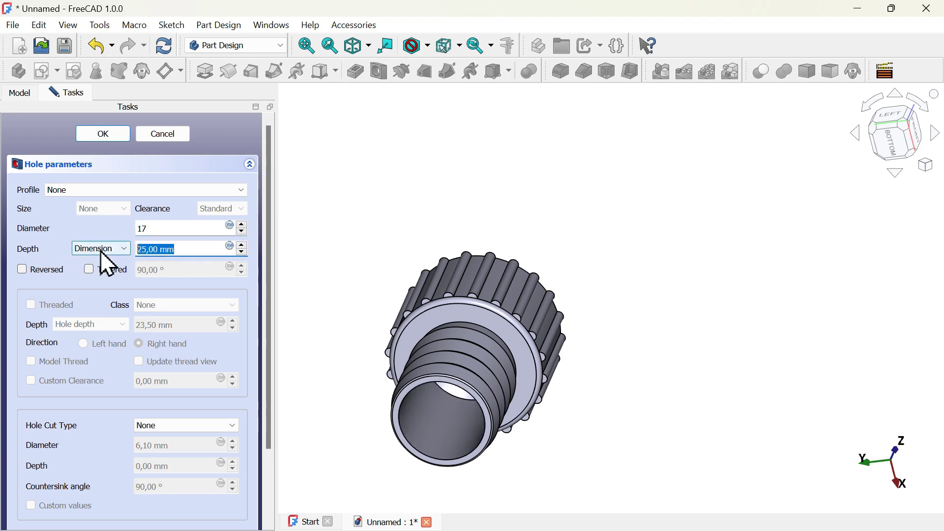
middle_click_drag(602, 259, 475, 409)
scroll(486, 417, "down", 3)
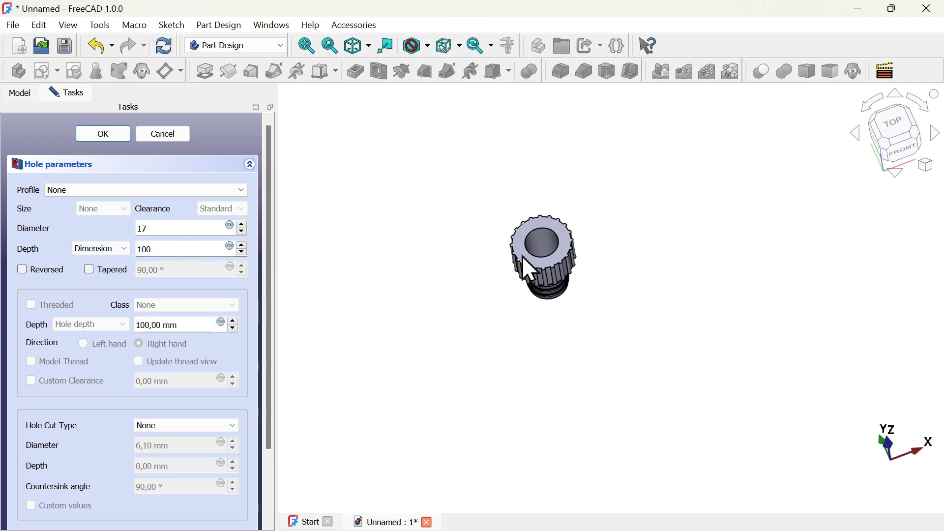
scroll(527, 265, "up", 3)
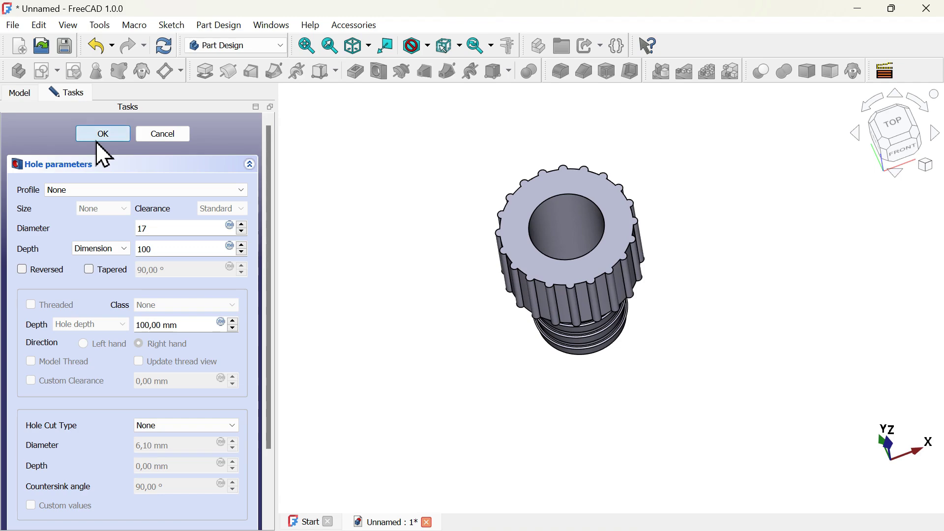
left_click(103, 133)
Make the body transparent in an isometric view so that the interior can be seen.
key("0")
left_click(56, 134)
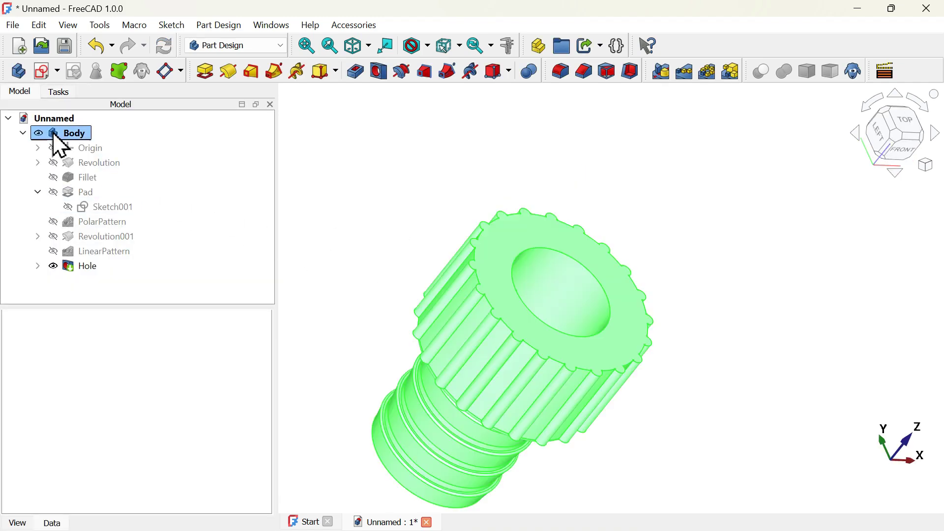
right_click(55, 136)
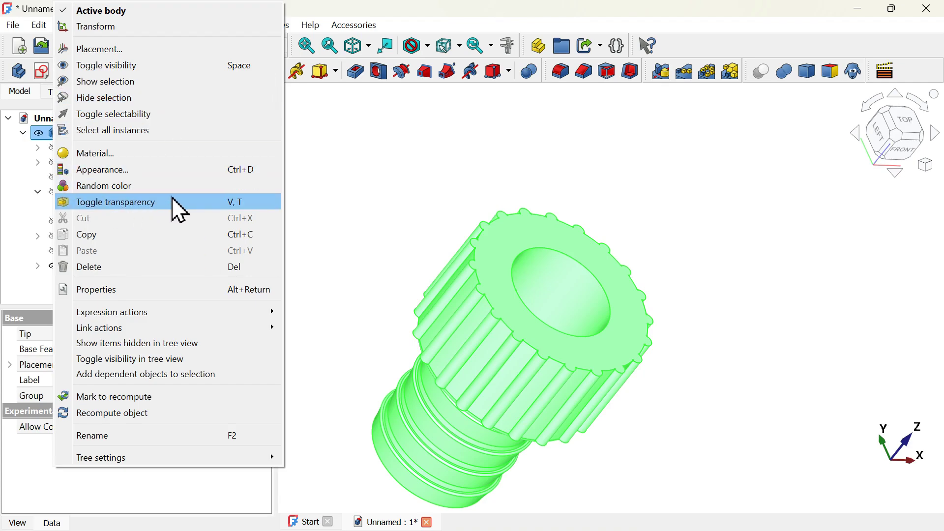
left_click(189, 210)
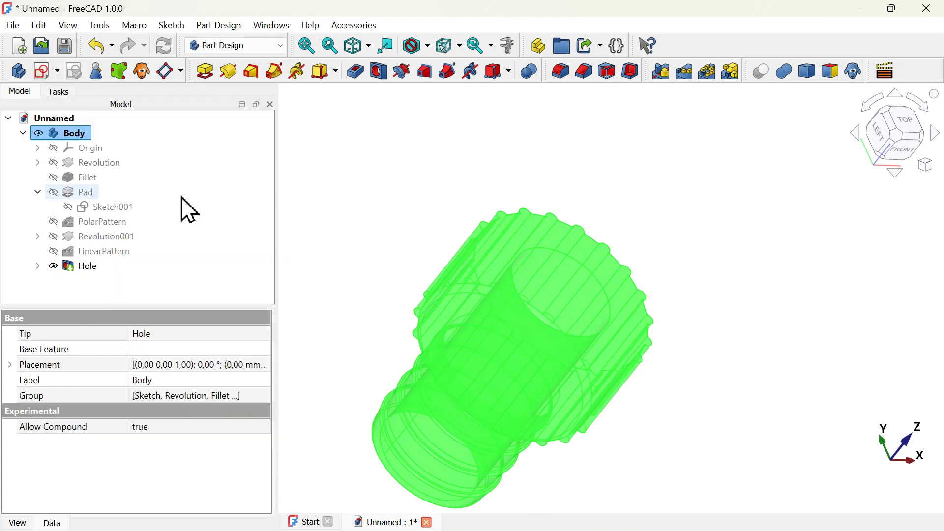
left_click(386, 205)
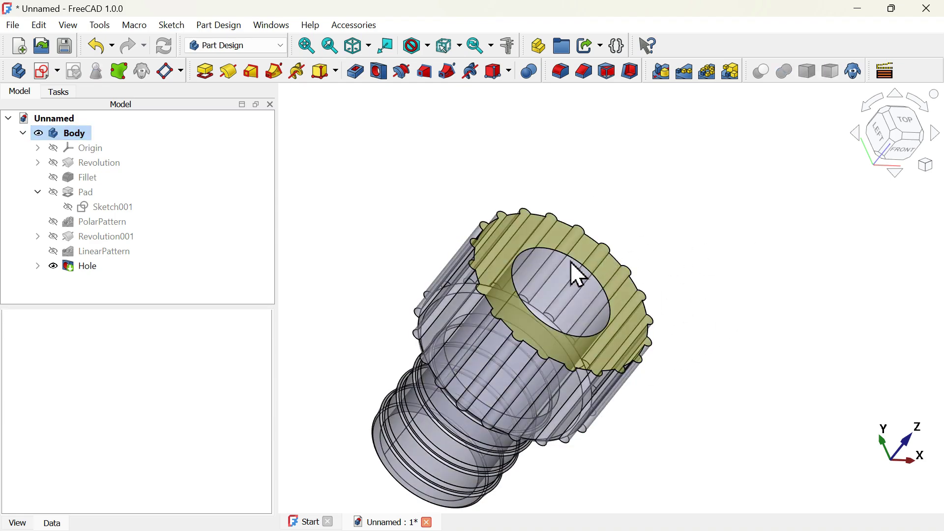
Start a second hole from the bore's circular edge on the ribbed end, with diameter 28 mm and depth 1 mm.
left_click(574, 274)
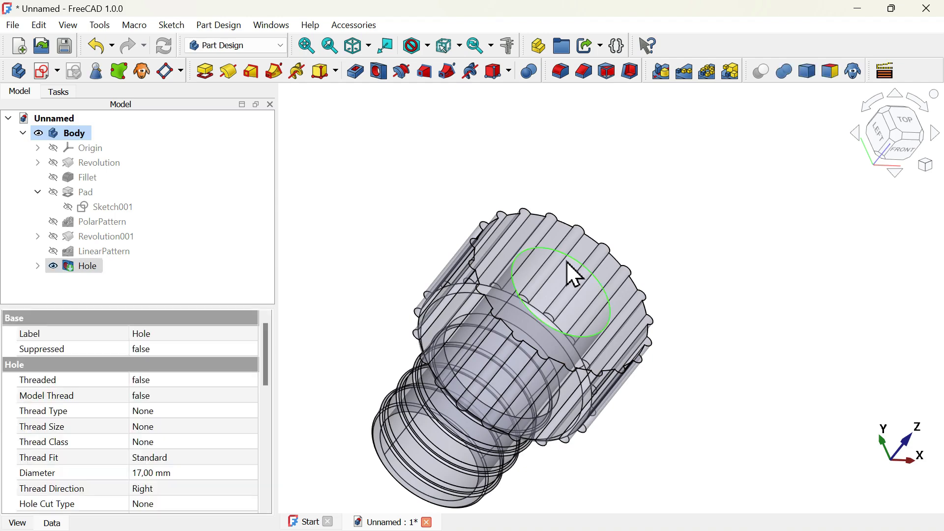
left_click(381, 71)
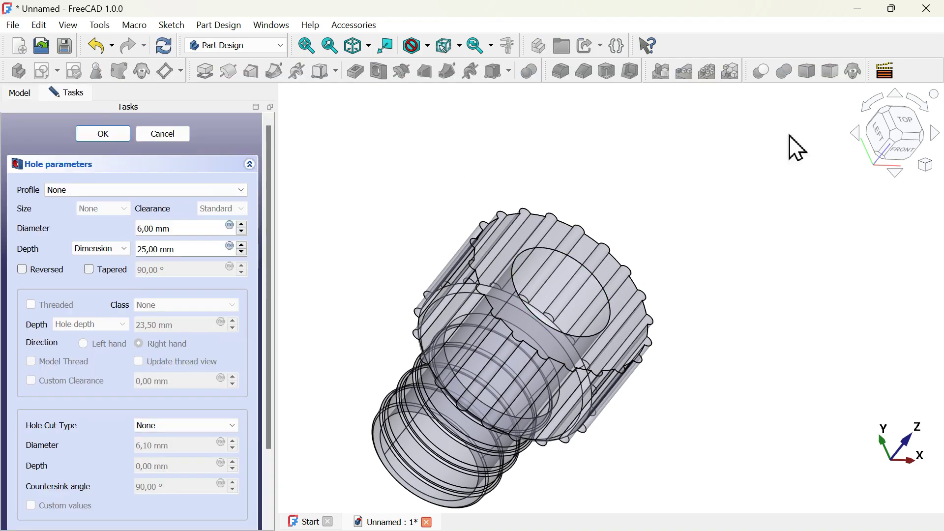
left_click(894, 159)
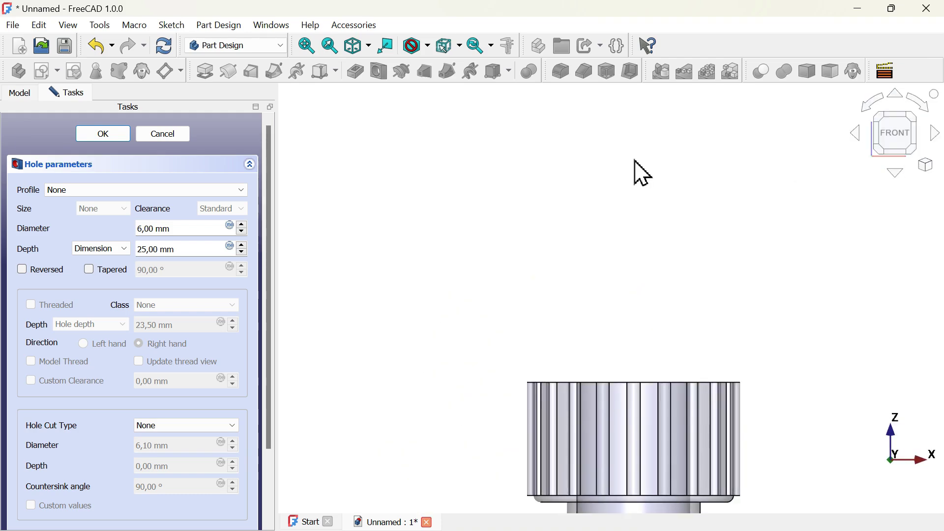
scroll(678, 258, "up", 4)
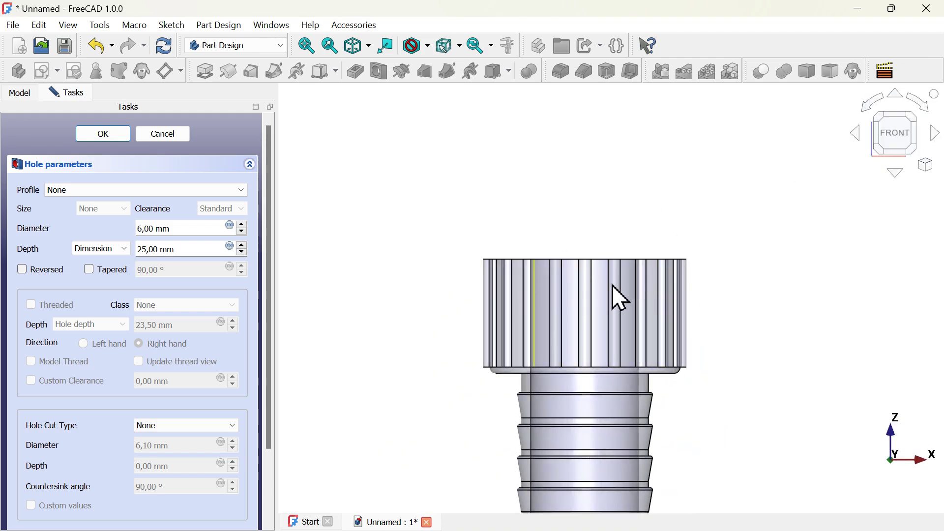
scroll(638, 309, "up", 2)
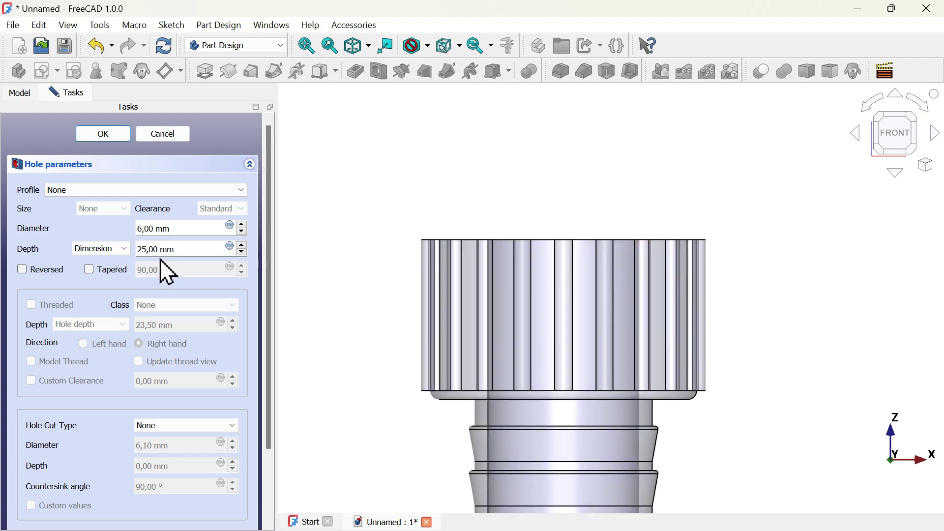
left_click_drag(213, 229, 111, 225)
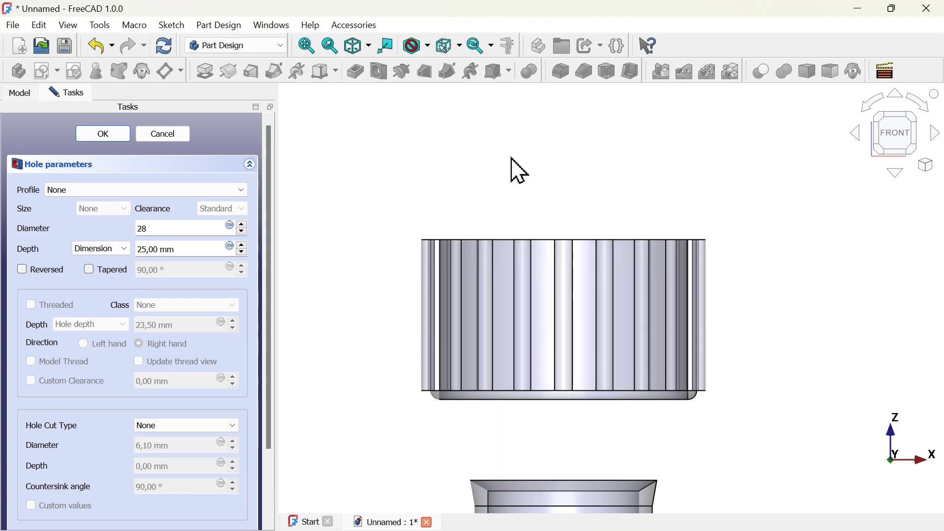
scroll(582, 382, "down", 3)
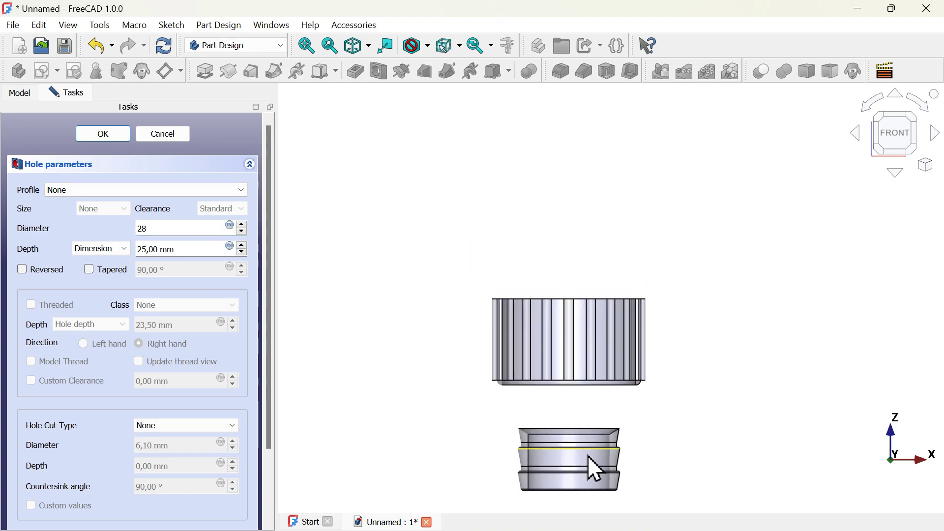
scroll(588, 456, "up", 2)
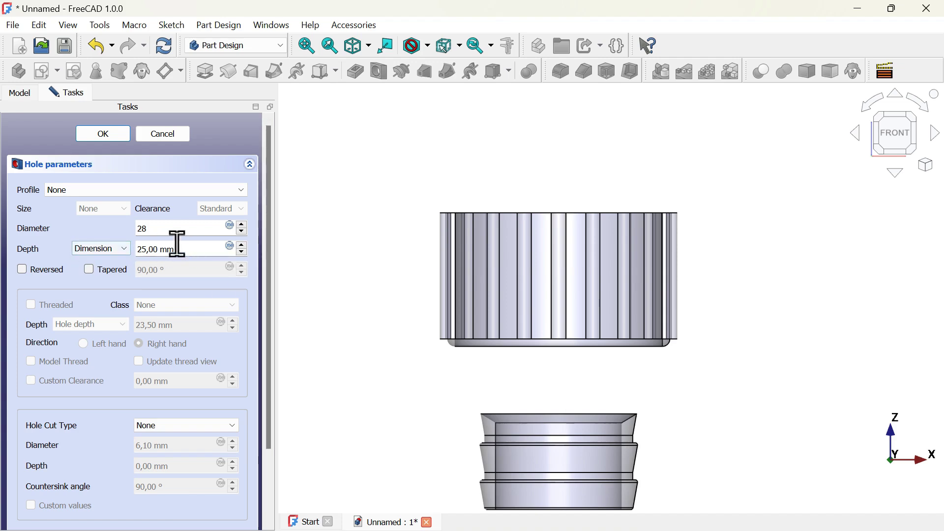
left_click_drag(212, 245, 93, 246)
type("1")
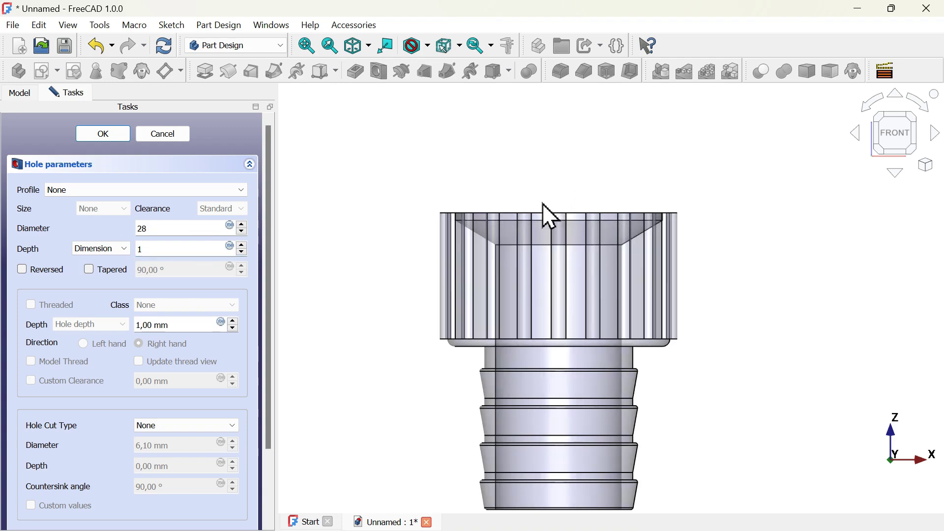
Give the 28 mm hole a flat drill point and accept it.
scroll(541, 202, "up", 3)
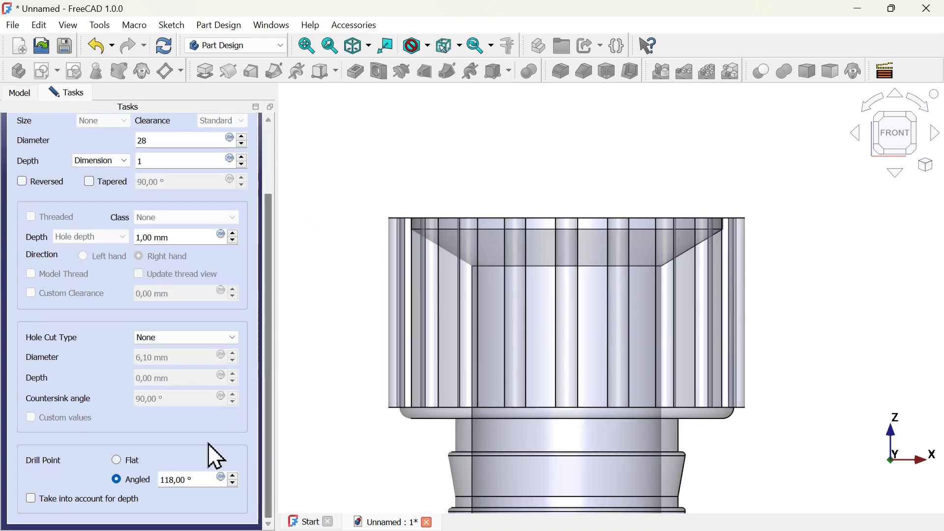
left_click(116, 461)
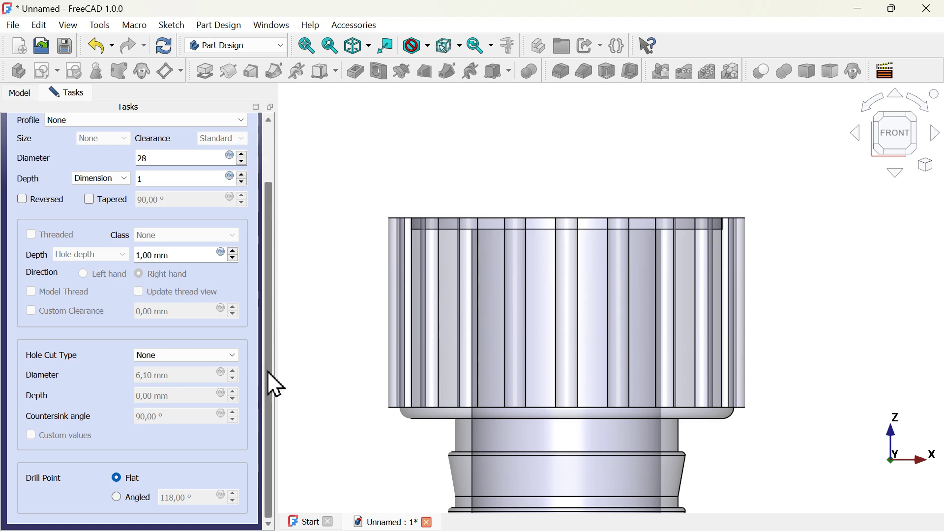
scroll(276, 383, "up", 2)
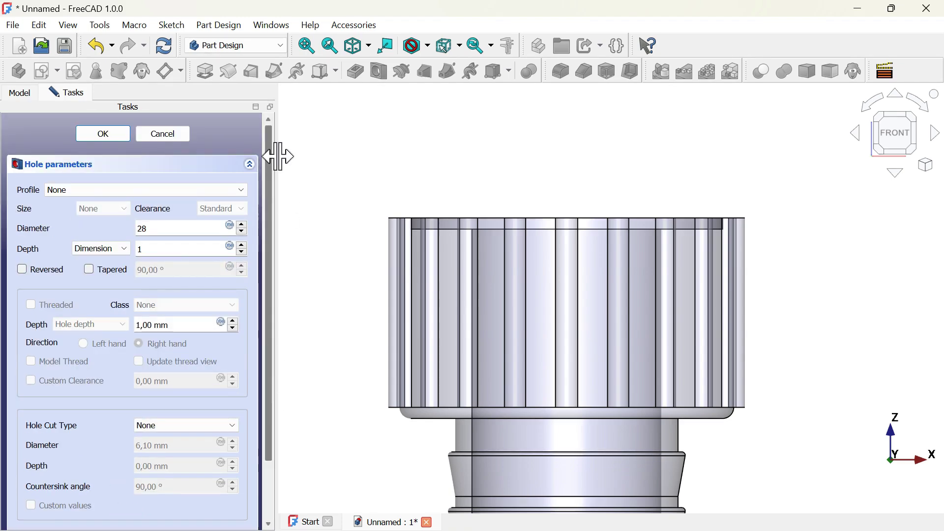
left_click(103, 136)
Turn off the body's transparency to inspect the shallow recess in the ribbed head.
middle_click_drag(563, 176, 587, 213)
scroll(632, 164, "down", 4)
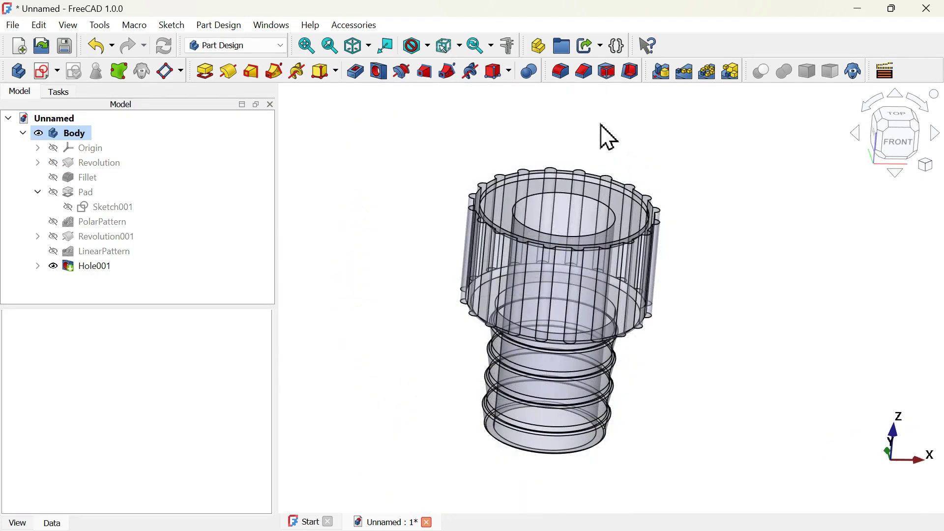
left_click(79, 134)
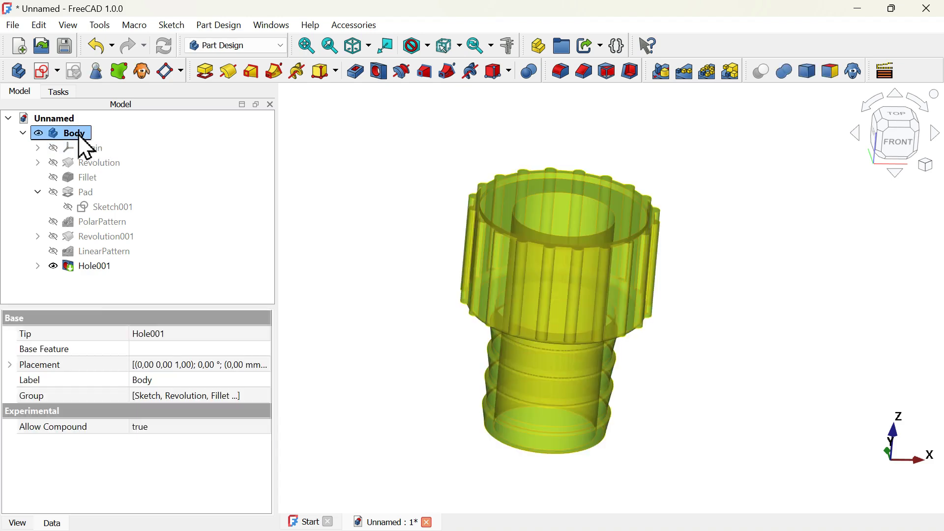
right_click(77, 134)
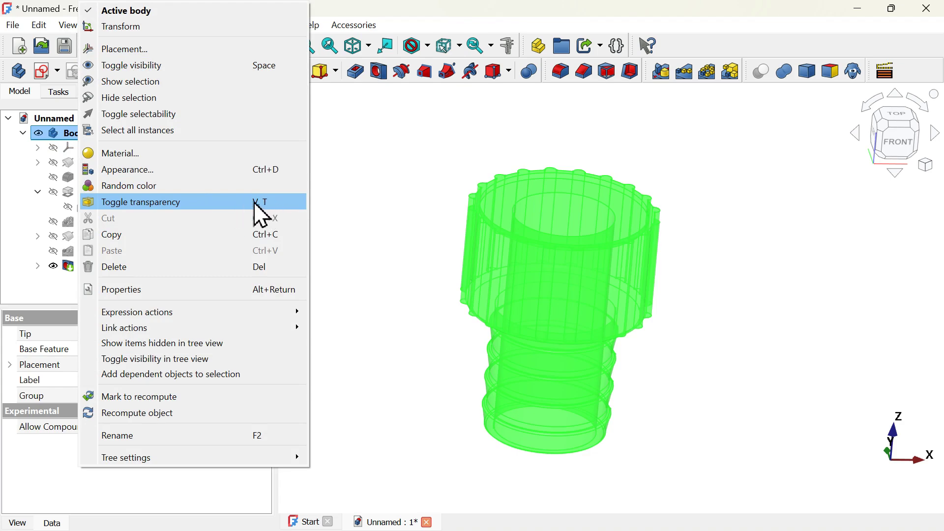
left_click(272, 202)
left_click(394, 193)
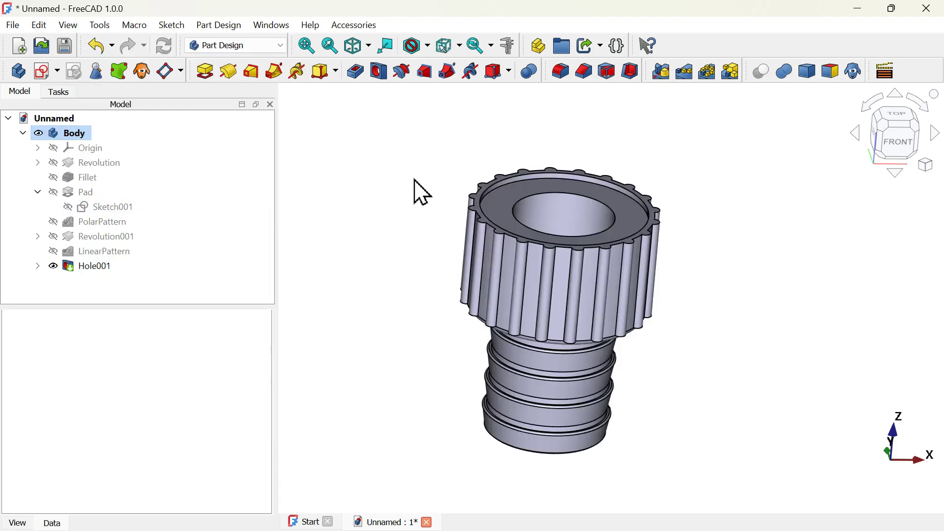
Select the bore's circular edge on the recess floor and turn transparency back on.
mouse_move(647, 147)
left_mouse_down()
mouse_move(622, 211)
mouse_move(665, 234)
mouse_move(708, 170)
mouse_move(646, 149)
mouse_move(643, 163)
left_mouse_up()
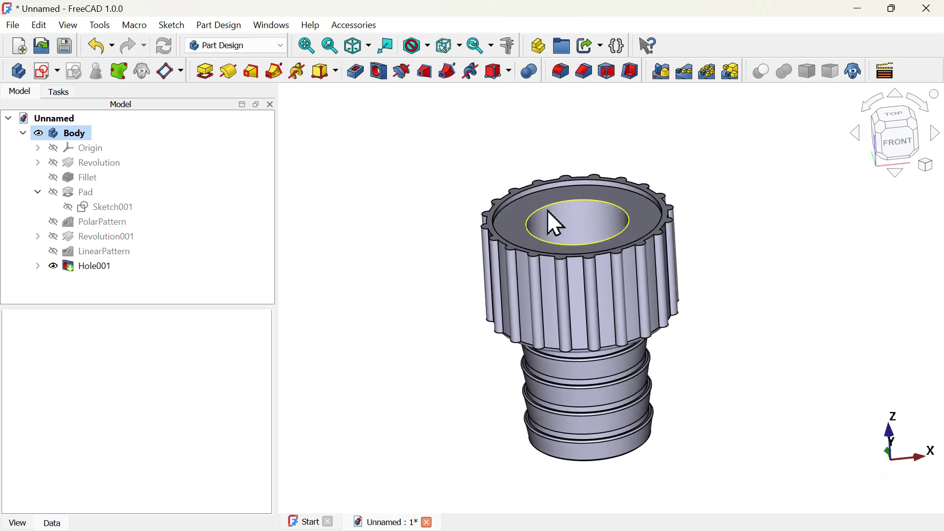
left_click(564, 202)
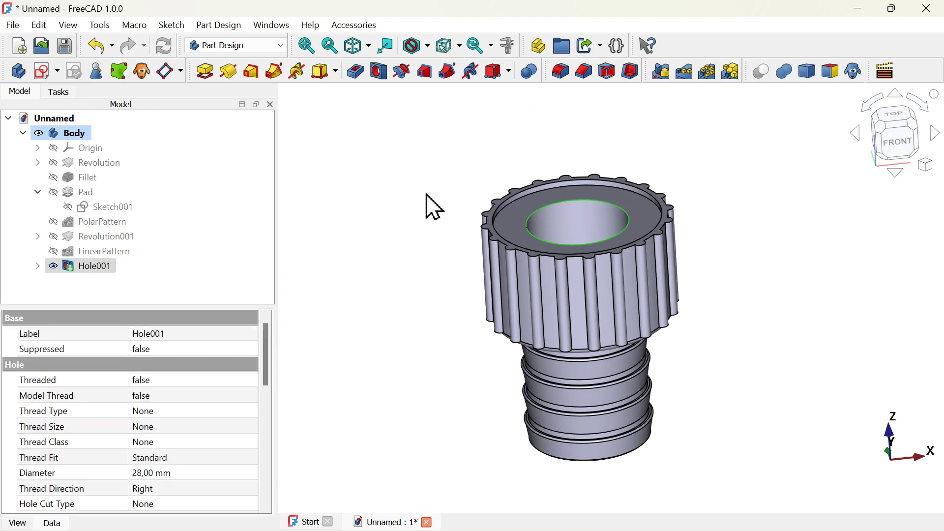
key("v")
key("t")
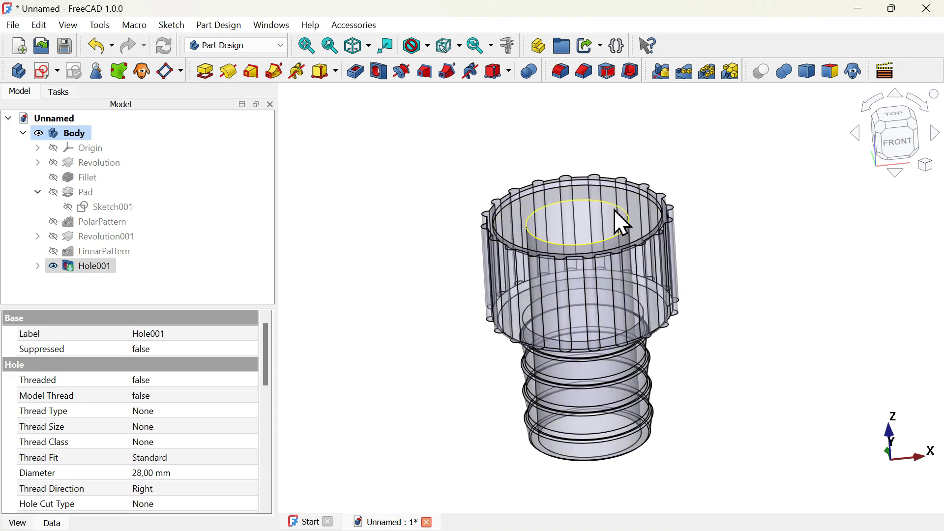
Create a third hole from the selected circular edge on the recess floor, accepting the default hole parameters.
left_click(379, 72)
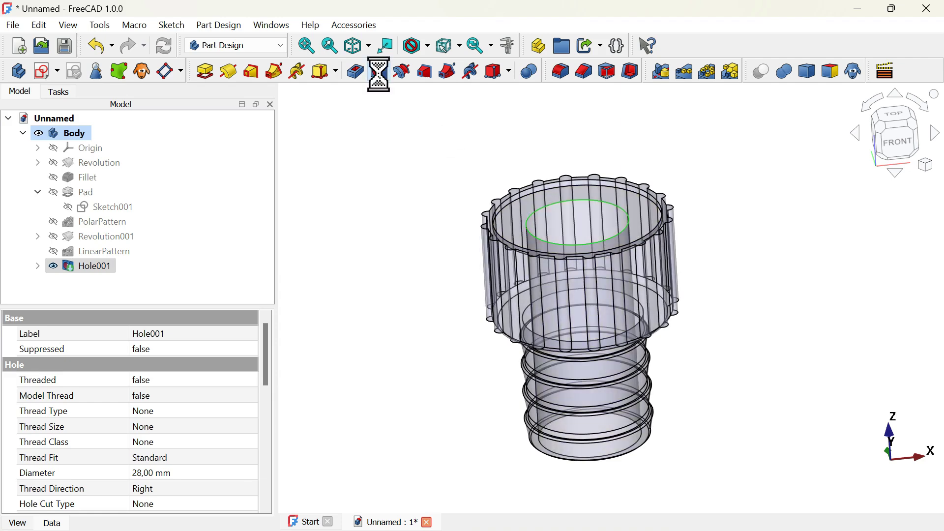
left_click(900, 157)
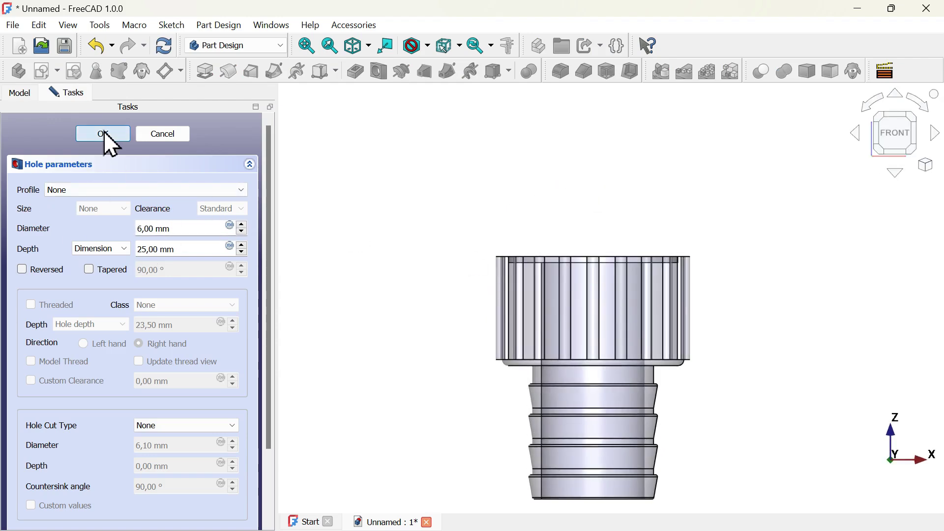
left_click(104, 134)
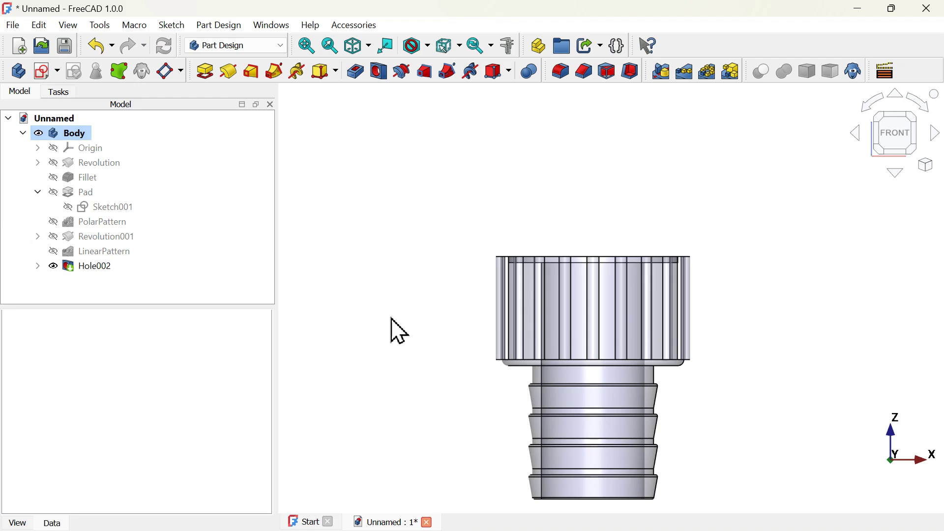
Set the new hole's thread type to ISOMetricProfile and its thread size to M27.
left_click(97, 268)
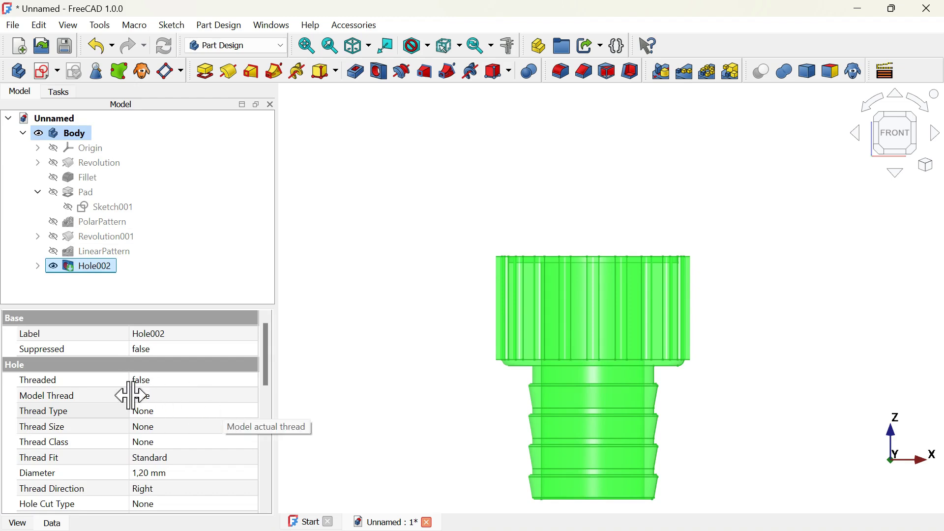
left_click(191, 412)
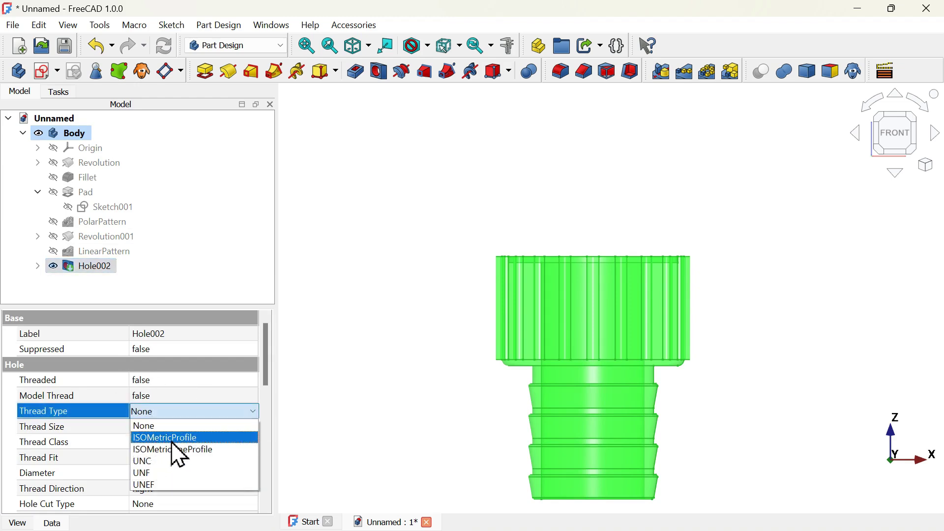
left_click(187, 438)
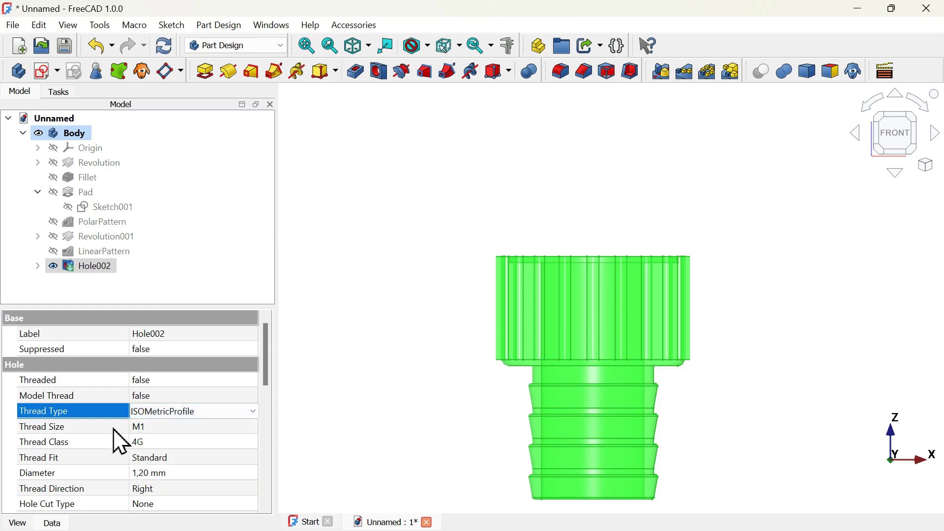
left_click(210, 430)
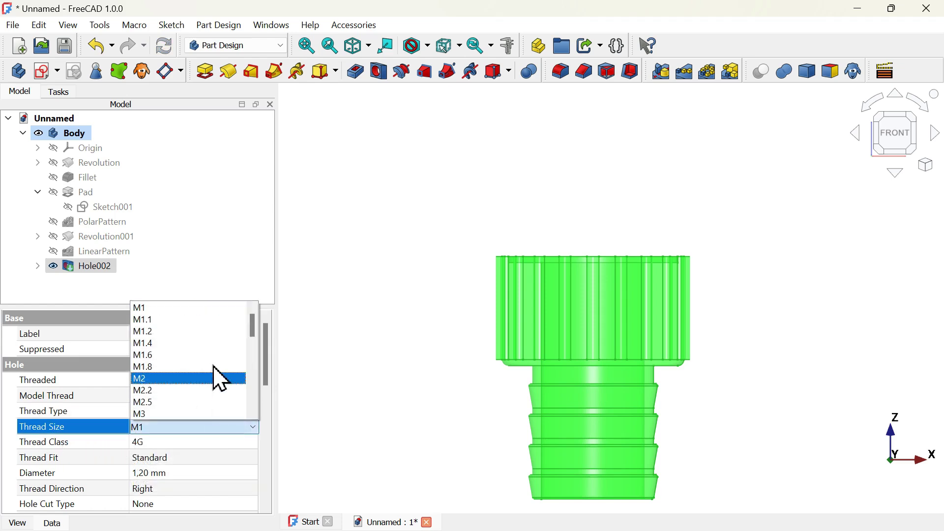
scroll(214, 374, "down", 3)
scroll(219, 369, "down", 6)
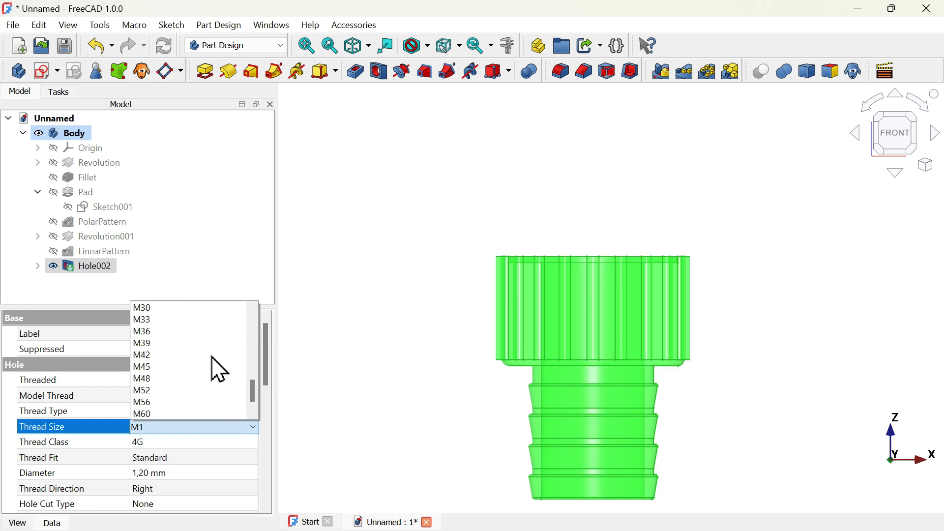
scroll(192, 332, "up", 2)
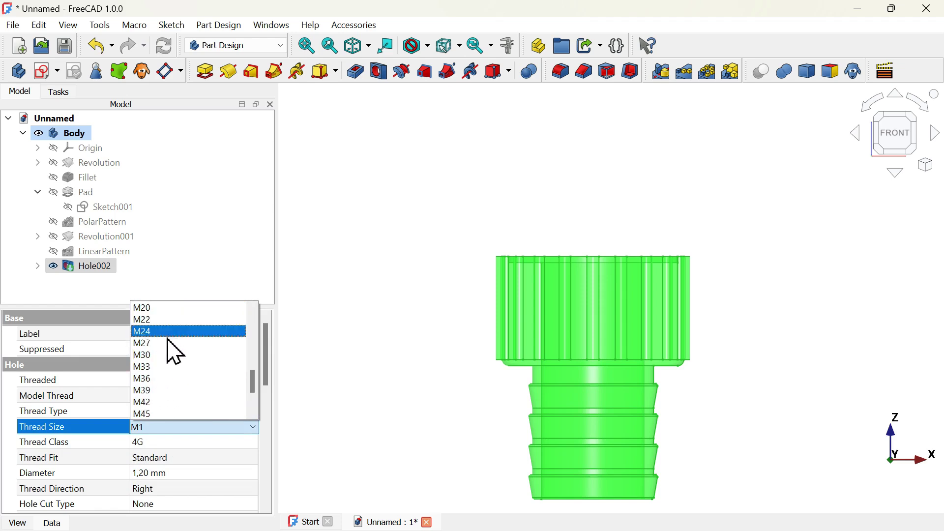
left_click(175, 347)
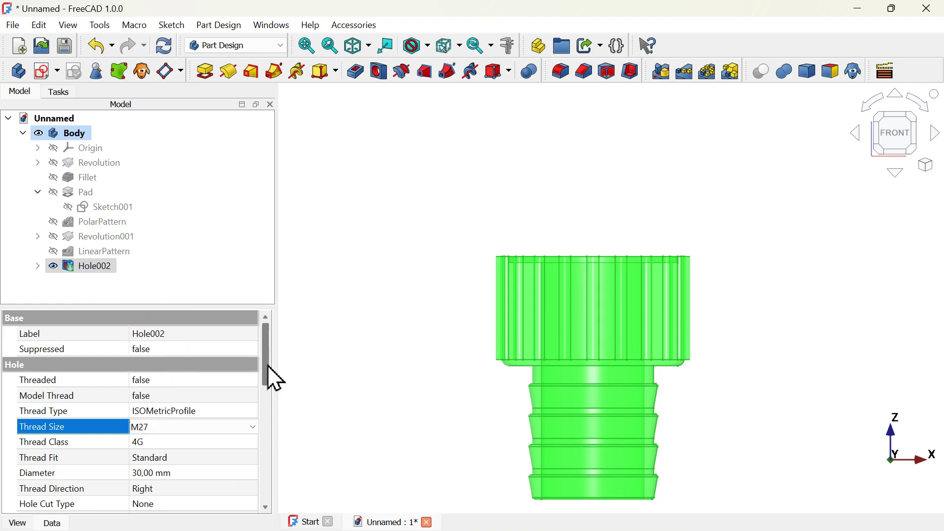
Set the M27 hole's depth to 14 mm and check the cut in the model view.
scroll(271, 424, "down", 3)
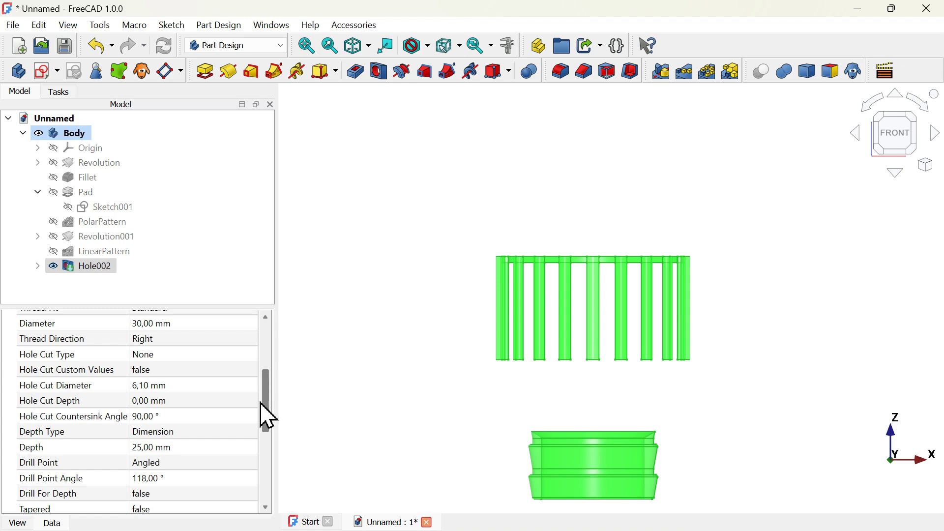
left_click_drag(266, 408, 264, 433)
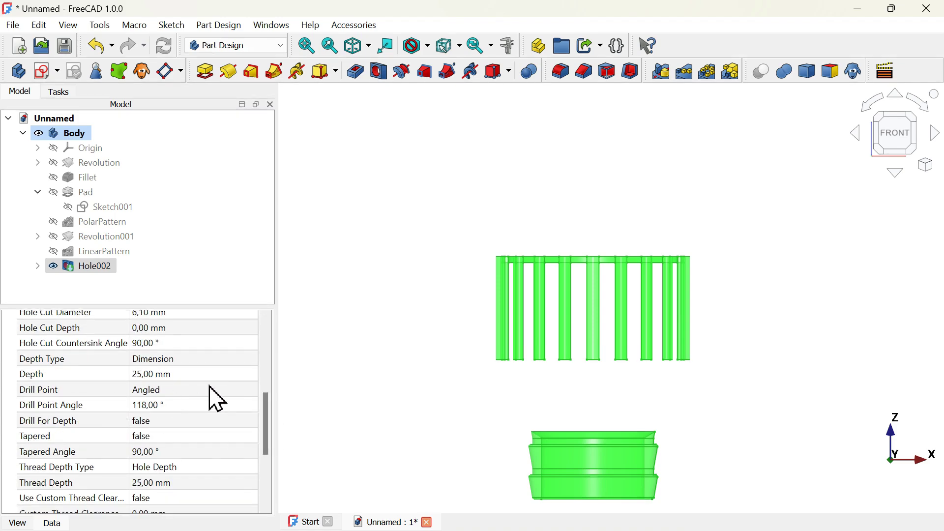
left_click(249, 376)
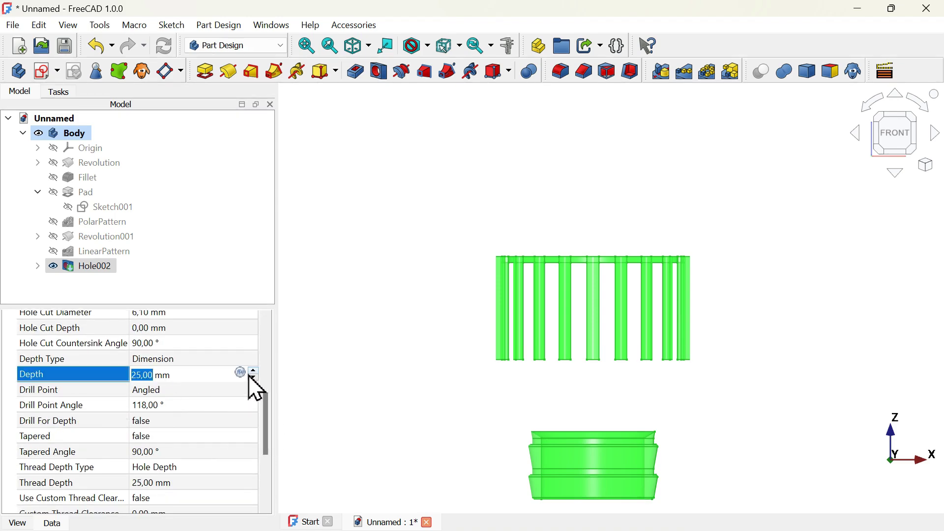
key("alt+Tab")
key("alt+Tab")
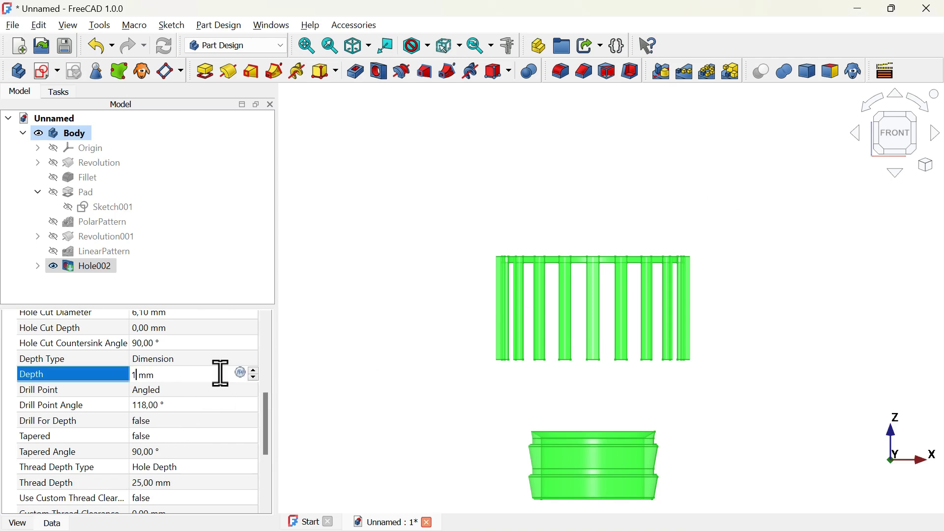
key("Return")
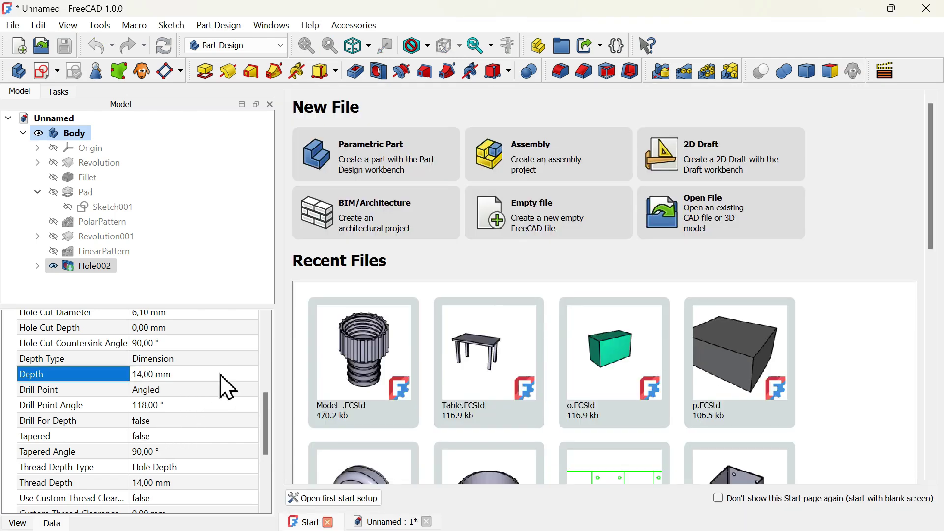
left_click(384, 522)
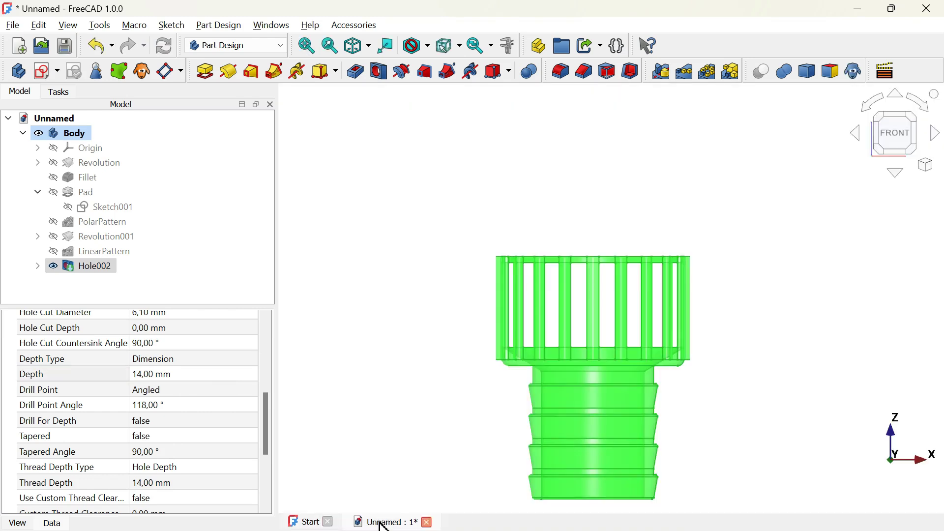
scroll(627, 317, "up", 3)
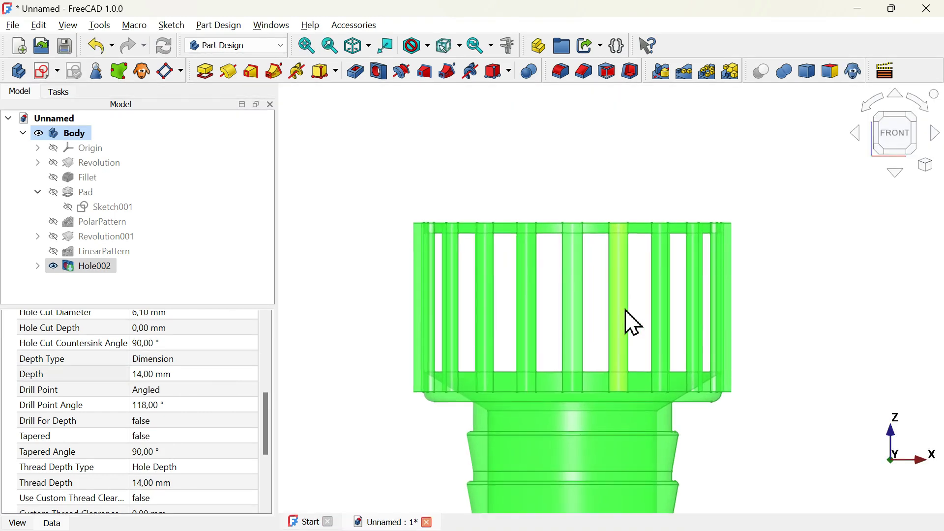
left_click(645, 194)
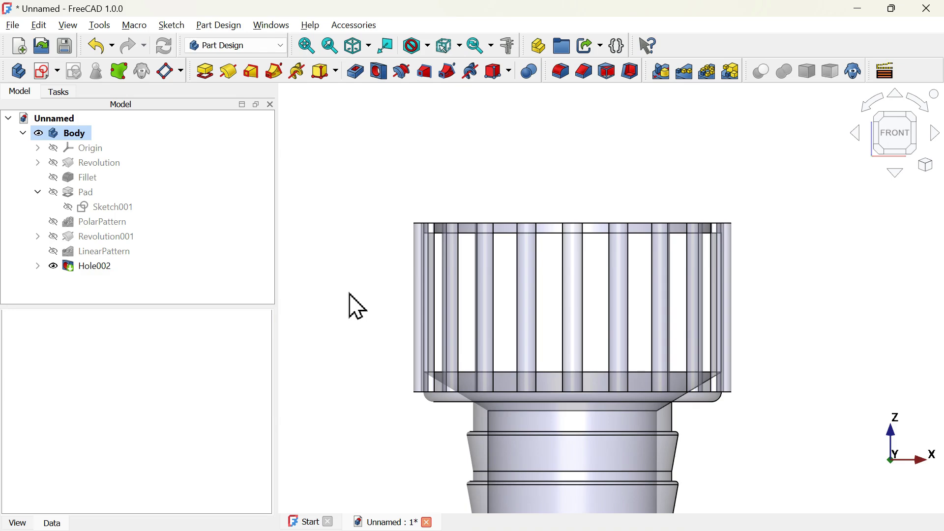
Change the M27 hole's drill point to Flat and check its floor from the front.
left_click(86, 267)
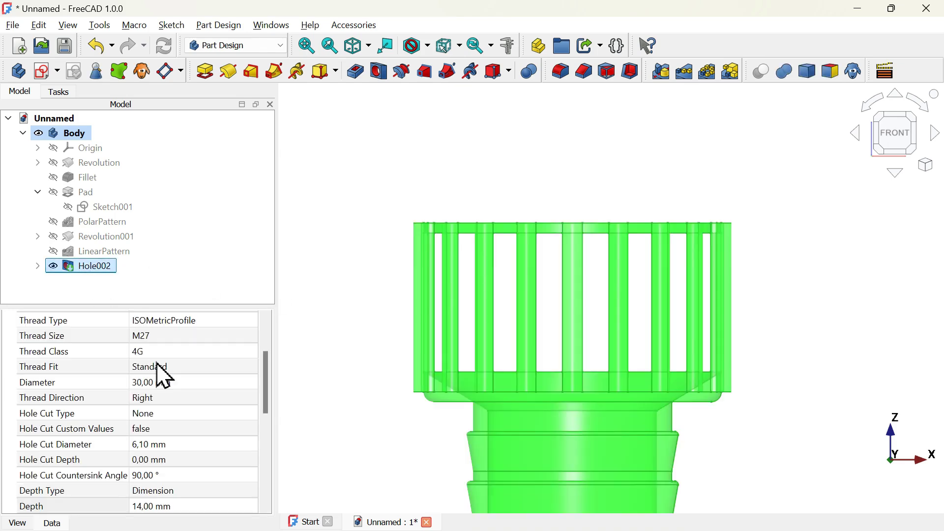
scroll(196, 413, "down", 3)
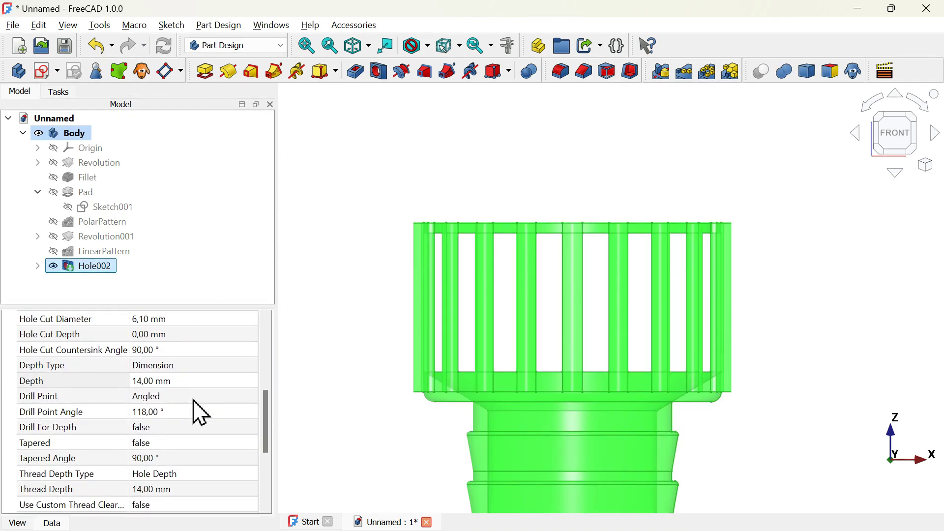
left_click(211, 396)
left_click(207, 396)
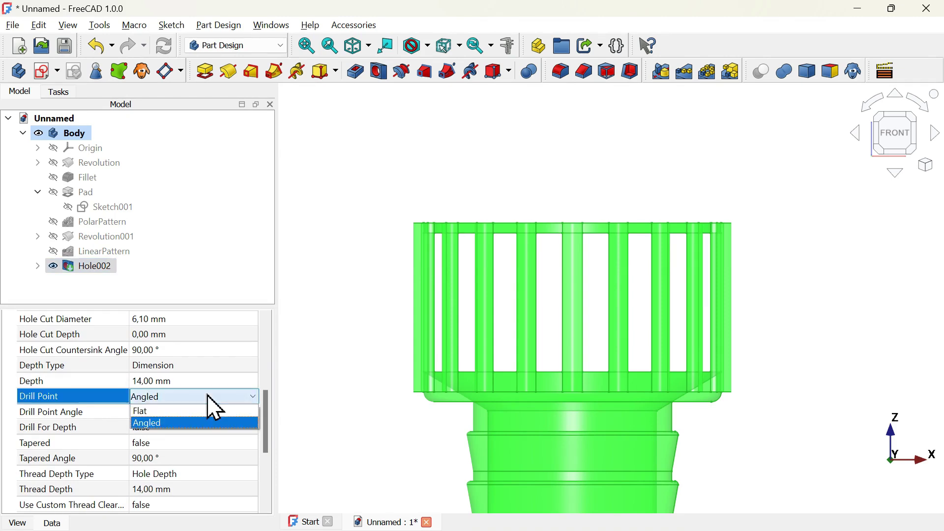
left_click(241, 411)
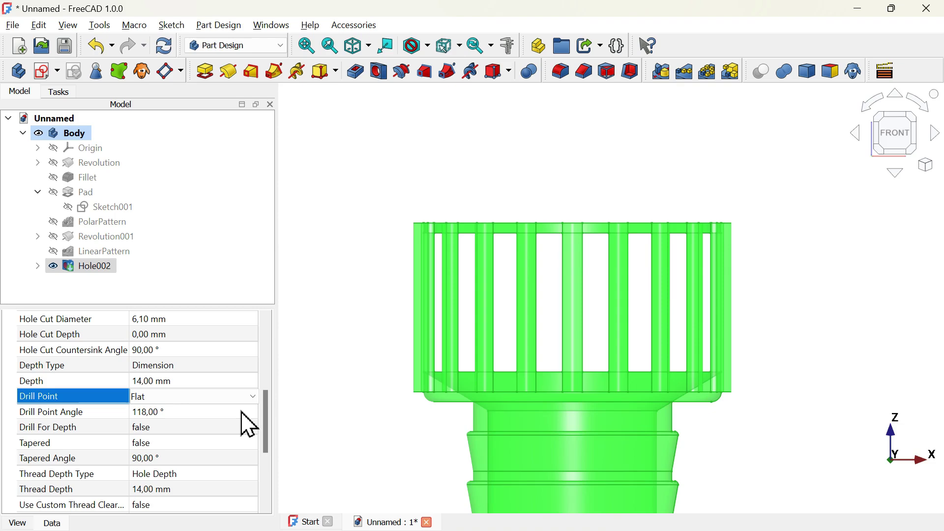
left_click(321, 520)
left_click(386, 523)
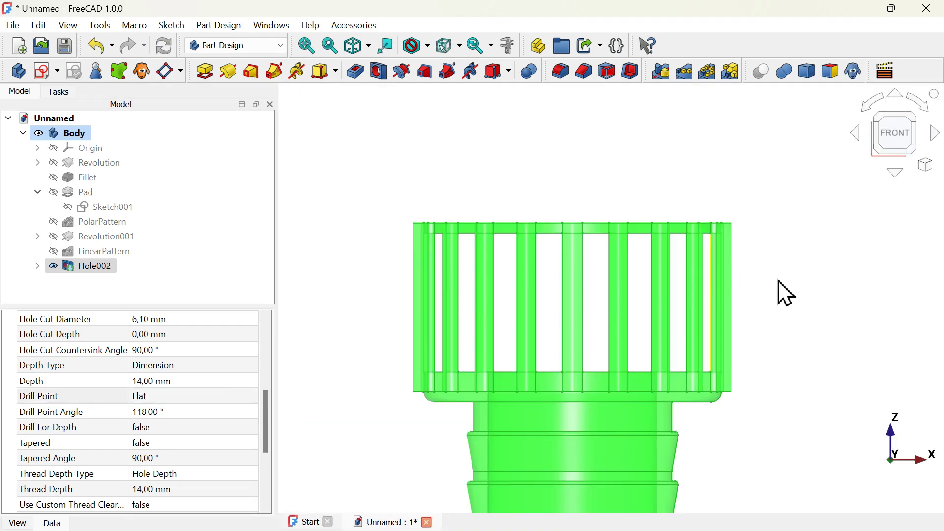
left_click(778, 280)
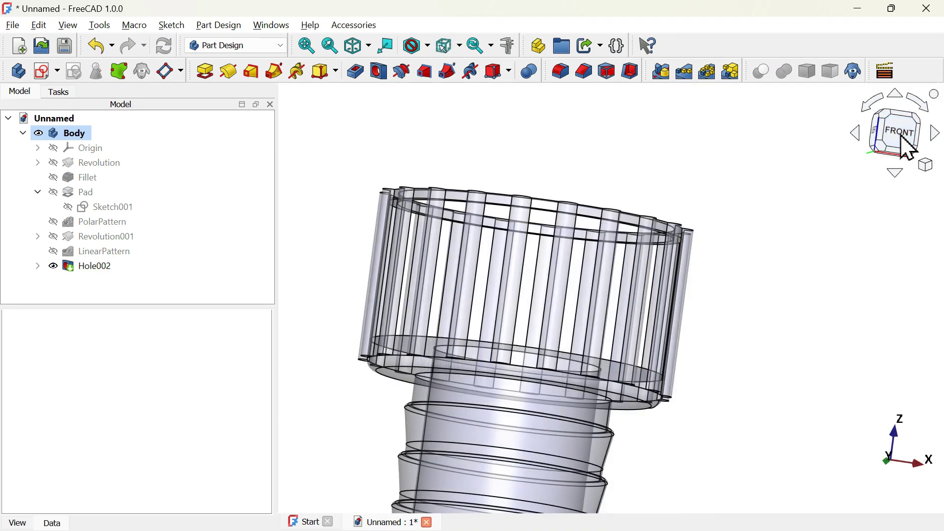
left_click(901, 135)
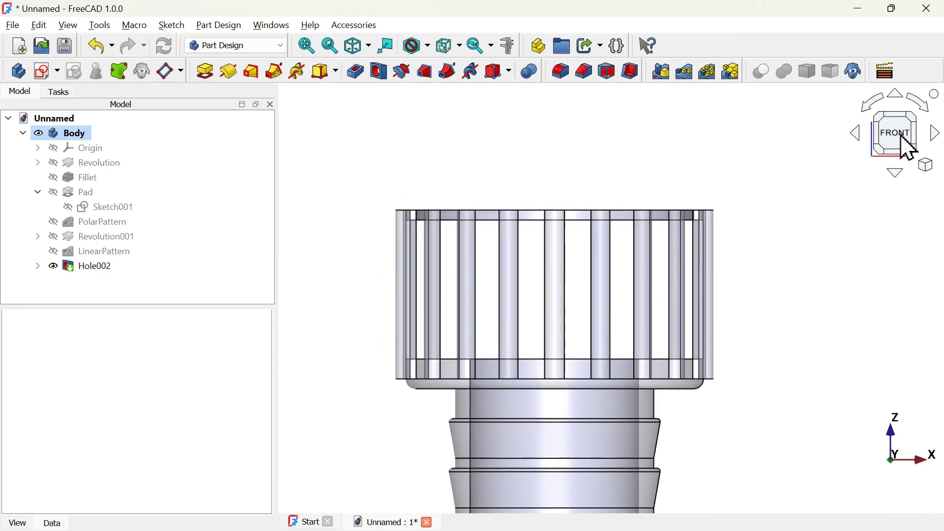
Set the M27 hole's Threaded property to true and return to the model view.
left_click(91, 268)
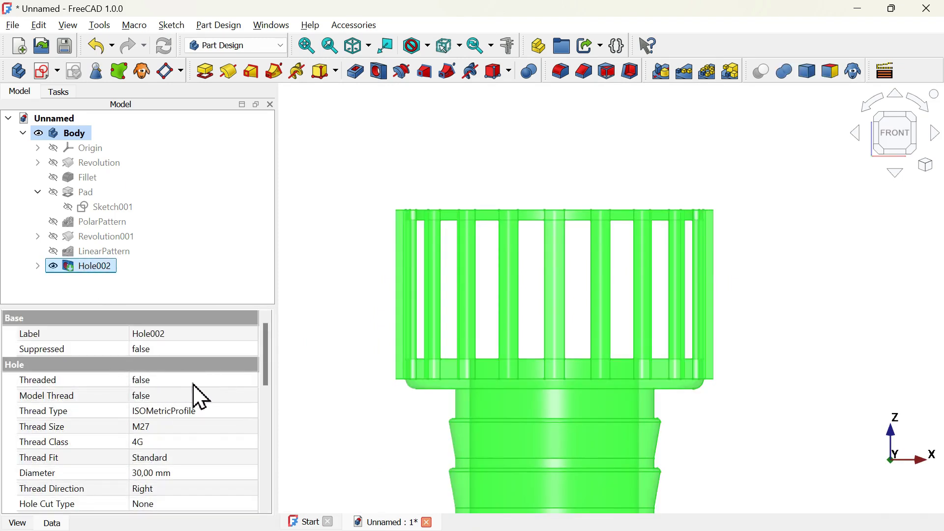
left_click(176, 379)
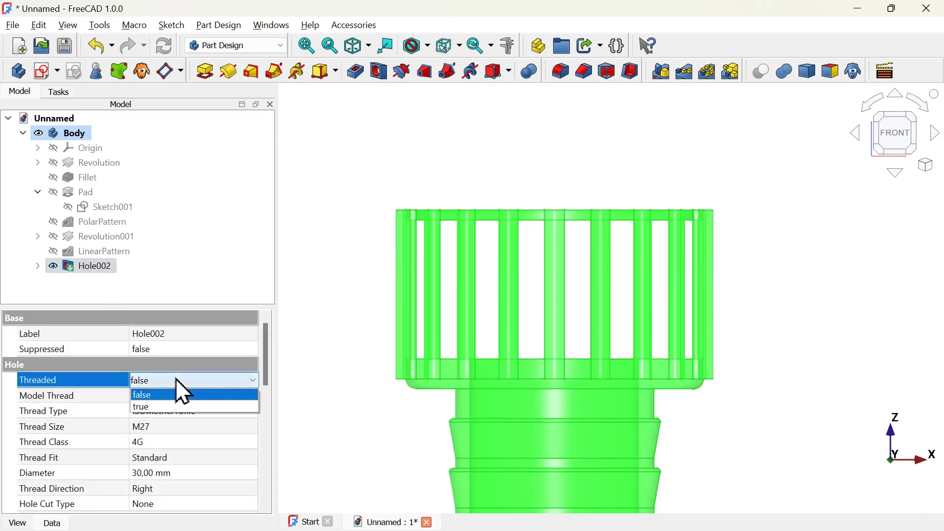
left_click(192, 407)
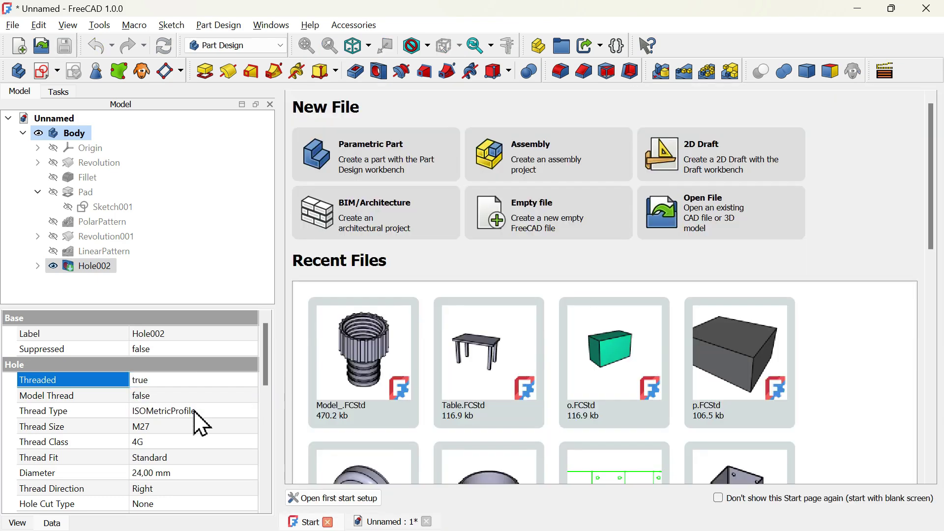
left_click(328, 523)
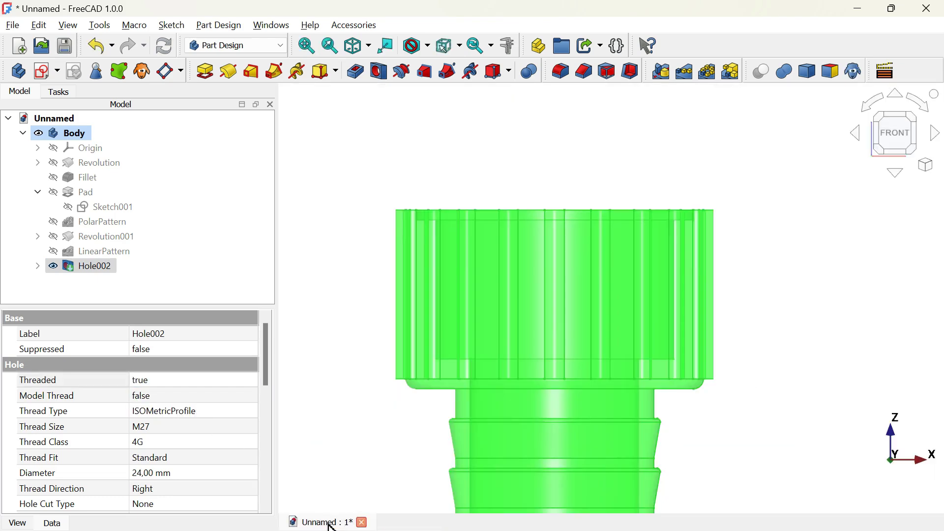
left_click(337, 332)
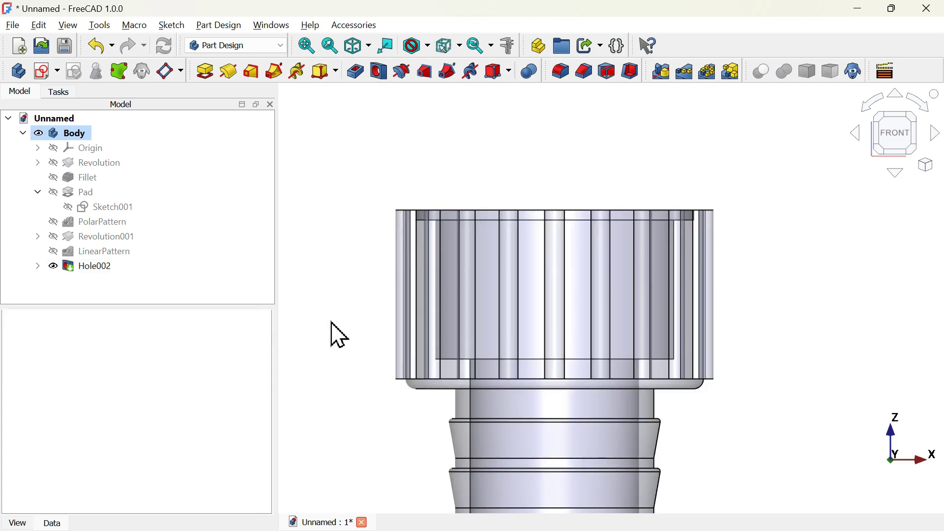
Set the M27 hole's Model Thread property to true and inspect the internal thread from several angles.
left_click(94, 267)
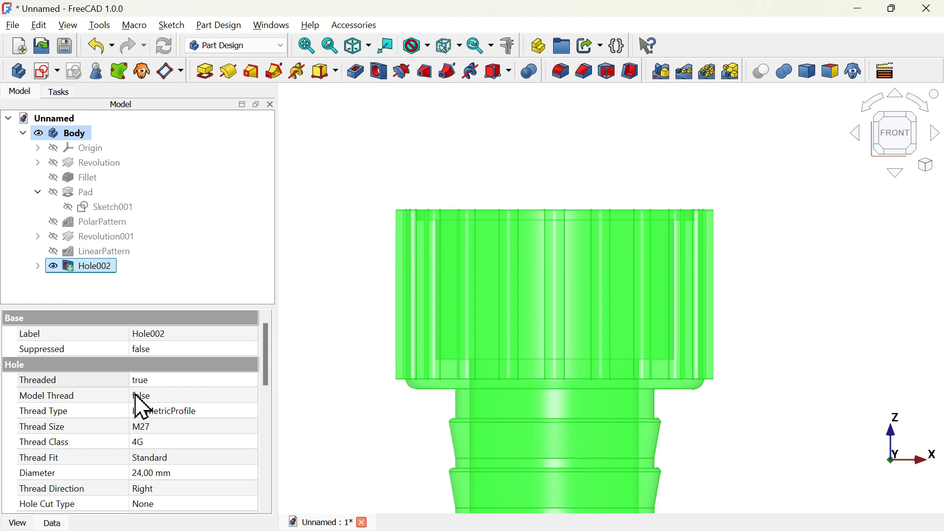
left_click(202, 396)
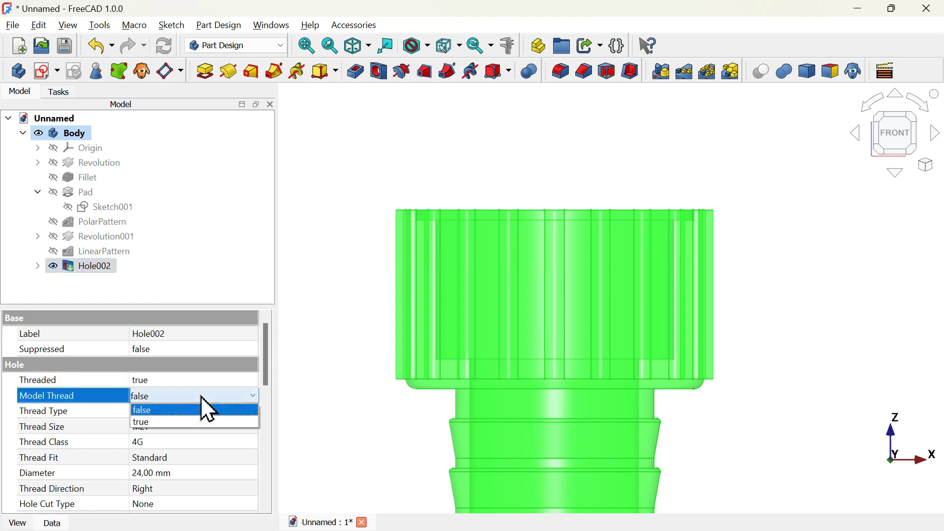
left_click(226, 423)
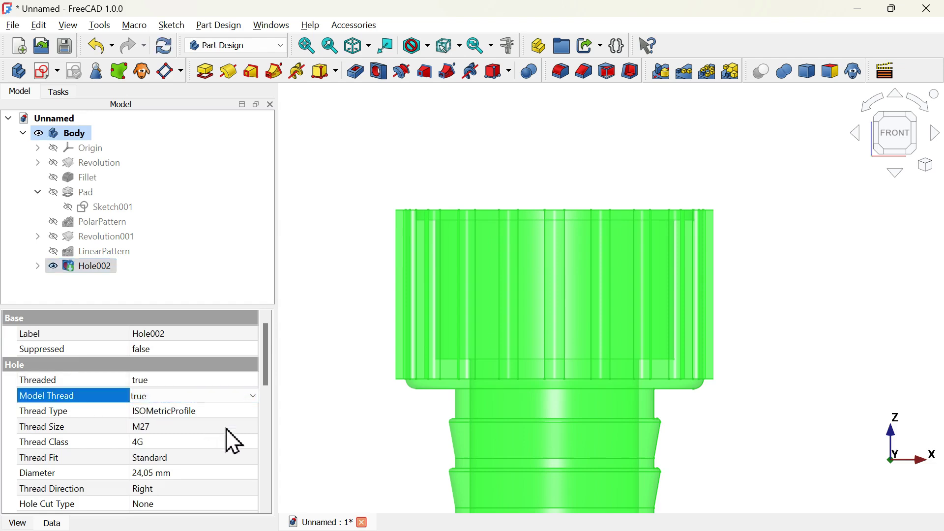
left_click(329, 354)
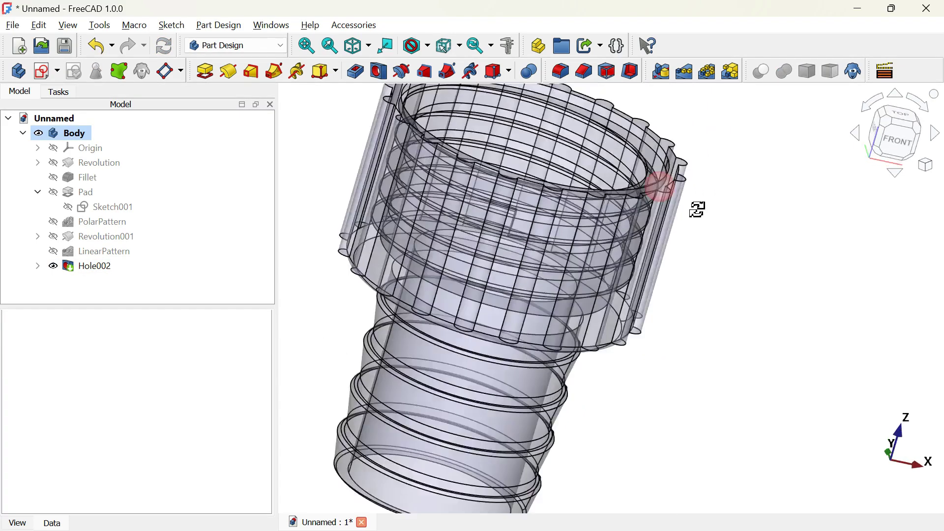
mouse_move(568, 297)
middle_mouse_down()
mouse_move(668, 215)
mouse_move(689, 169)
middle_mouse_up()
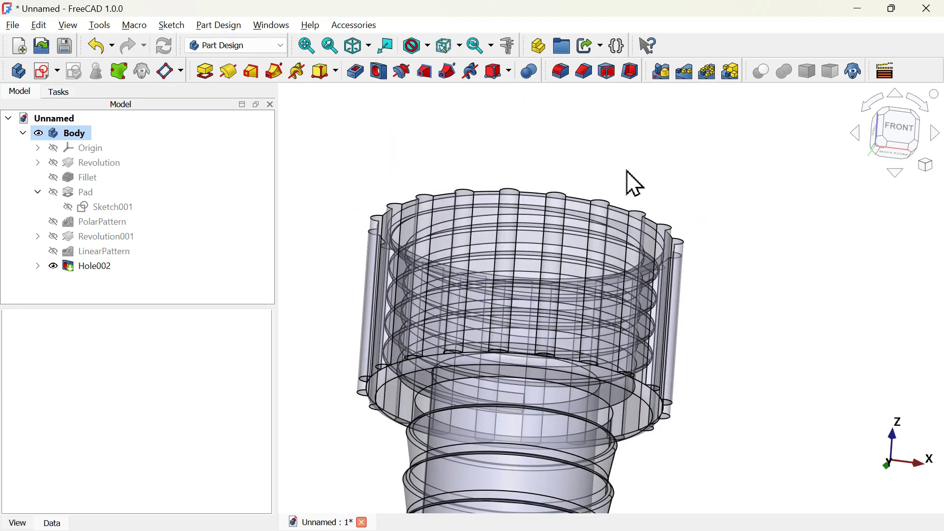
Show the whole connector in isometric view and turn off the body's transparency for a solid display.
key("0")
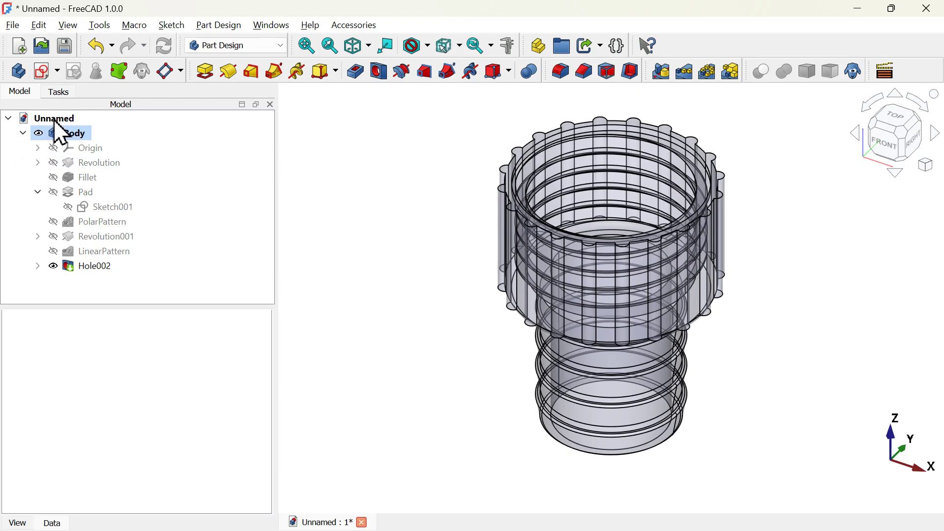
left_click(72, 137)
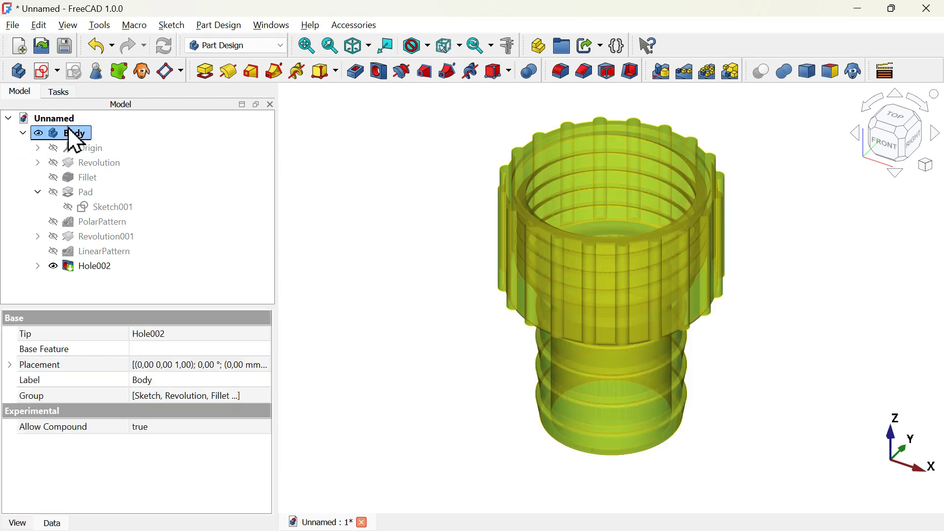
left_click(466, 298)
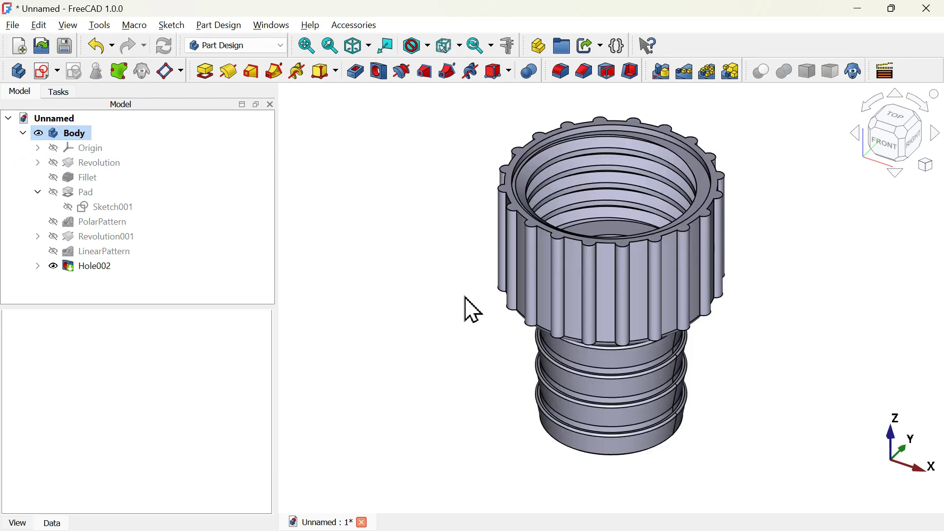
Examine the finished connector's ribbed grip, hose barbs and internal thread from several angles, ending in the isometric view.
mouse_move(455, 346)
middle_mouse_down()
mouse_move(615, 295)
mouse_move(644, 255)
mouse_move(647, 228)
mouse_move(597, 311)
mouse_move(527, 365)
mouse_move(595, 330)
mouse_move(521, 367)
mouse_move(515, 421)
mouse_move(595, 441)
mouse_move(664, 371)
mouse_move(614, 381)
mouse_move(589, 285)
mouse_move(575, 272)
mouse_move(670, 308)
mouse_move(691, 338)
middle_mouse_up()
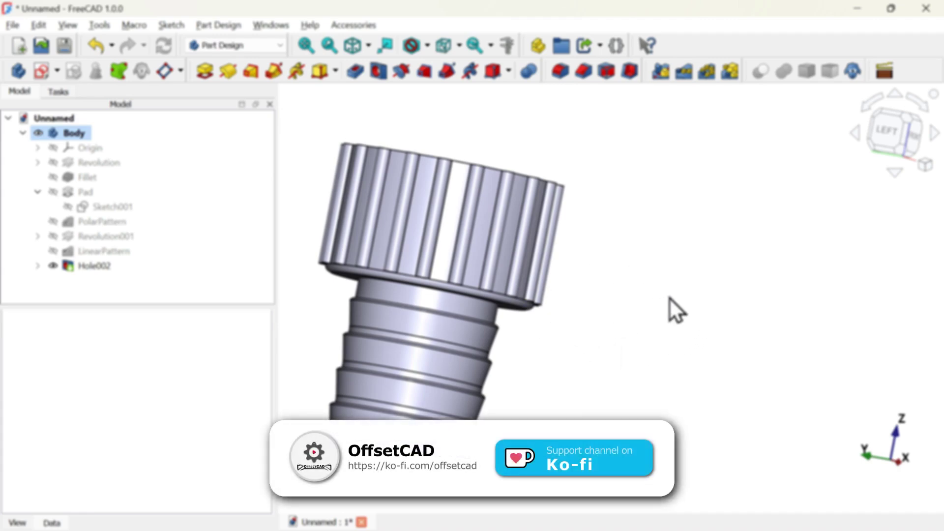
mouse_move(651, 274)
left_mouse_down()
mouse_move(649, 326)
mouse_move(660, 286)
mouse_move(639, 261)
left_mouse_up()
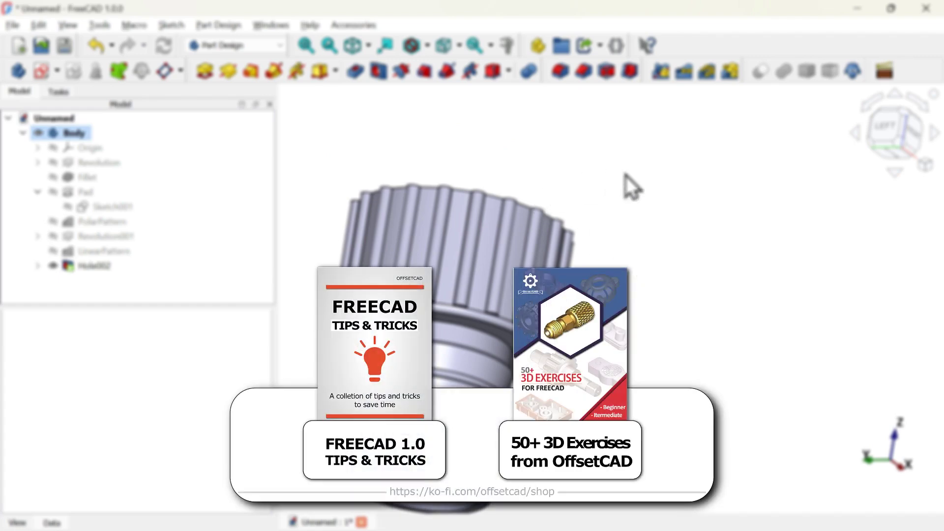
mouse_move(627, 175)
left_mouse_down()
mouse_move(554, 168)
mouse_move(617, 177)
mouse_move(642, 196)
mouse_move(514, 196)
mouse_move(559, 252)
mouse_move(617, 234)
mouse_move(636, 240)
left_mouse_up()
scroll(623, 247, "down", 5)
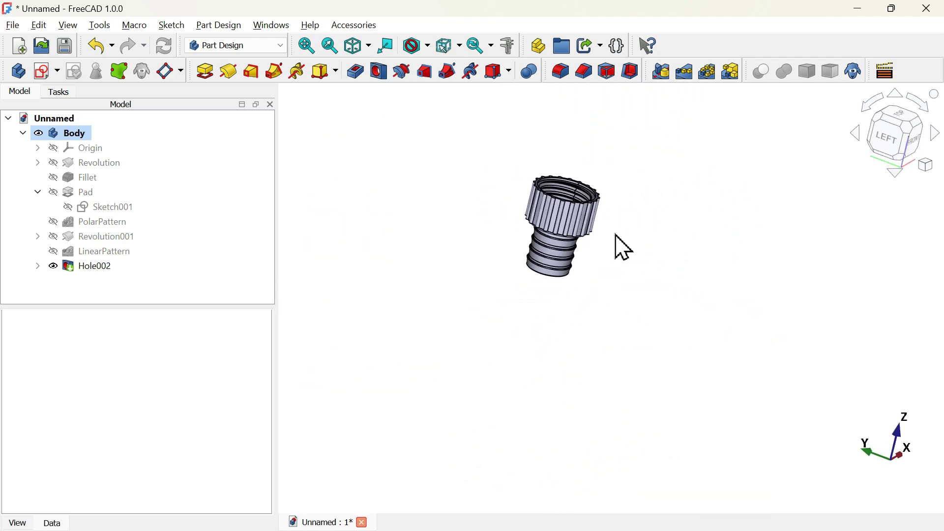
left_click_drag(660, 197, 672, 238)
scroll(672, 239, "up", 5)
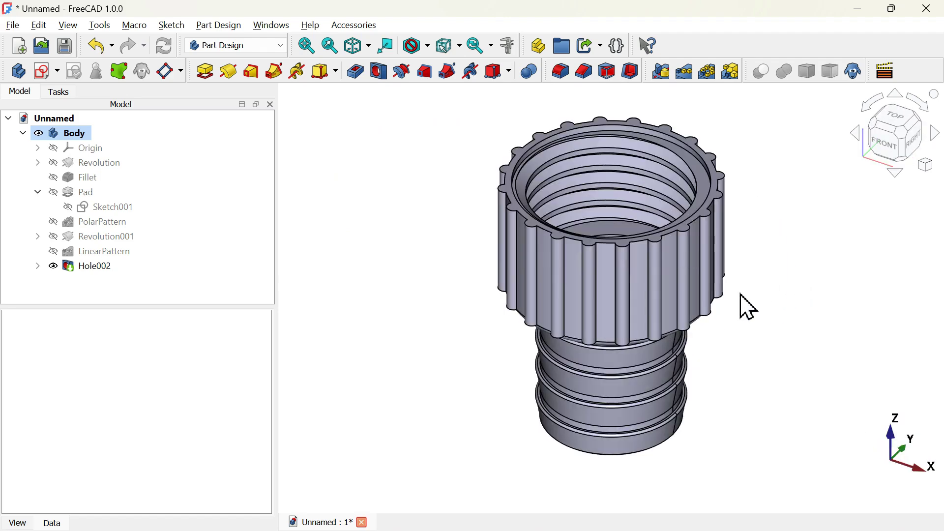